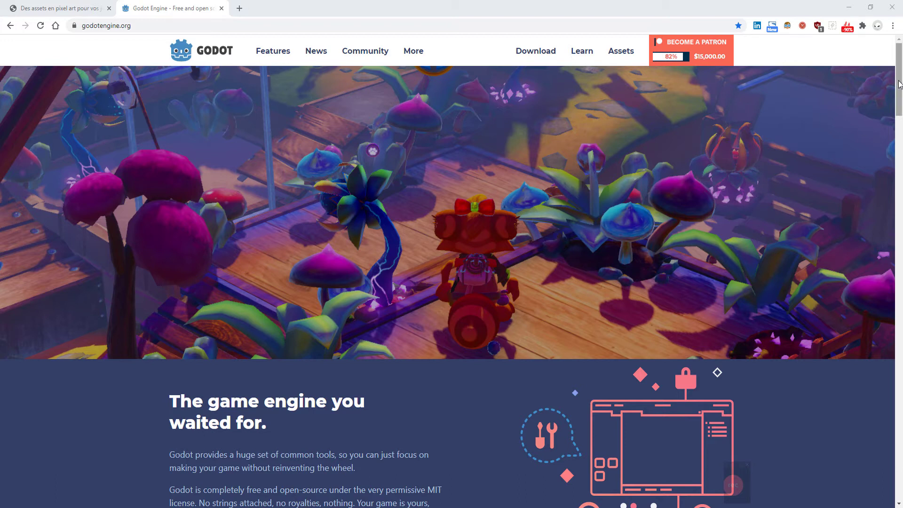
Step: Request the standard 64-bit Godot 3.2.2 Windows download, then return to the pixel-art assets article
drag(899, 83, 900, 70)
click(534, 55)
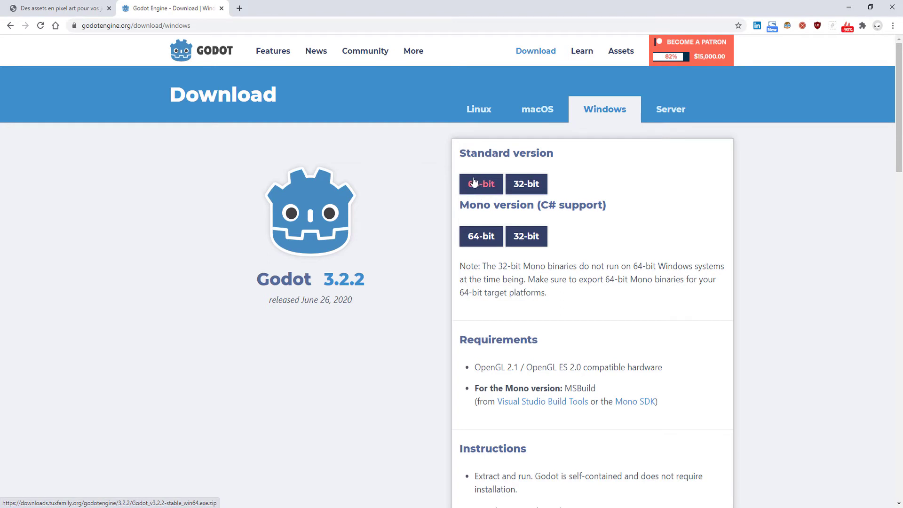
click(470, 188)
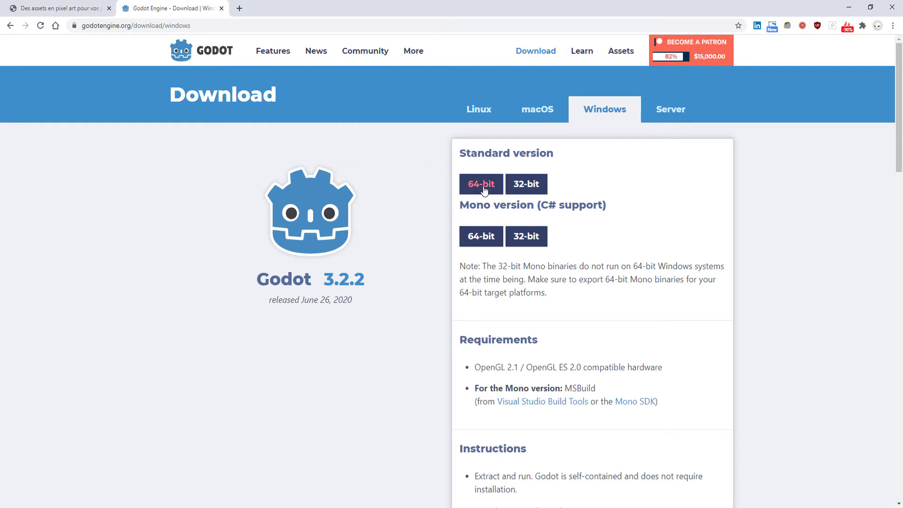
click(84, 13)
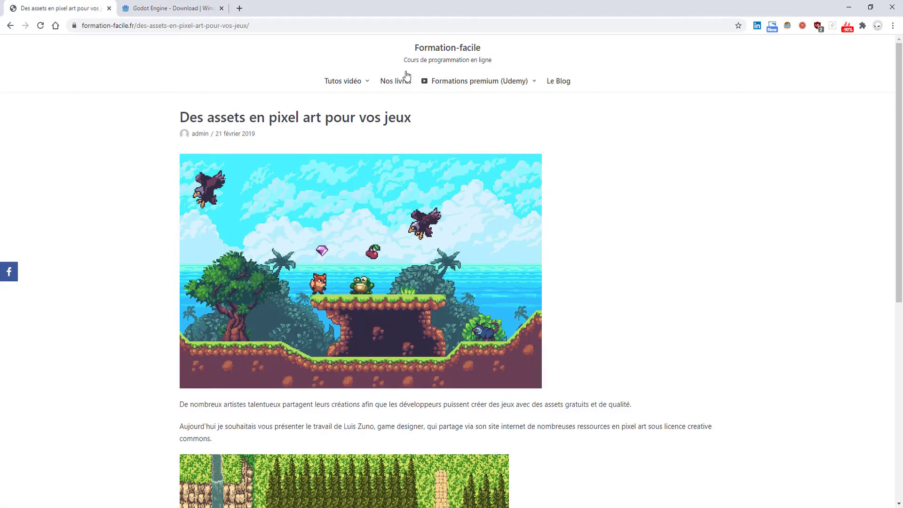
Step: Follow the article's pixelgameart.org link to the Sunny Land asset pack page, then return to Godot
mouse_move(487, 75)
scroll(318, 282, down, 8)
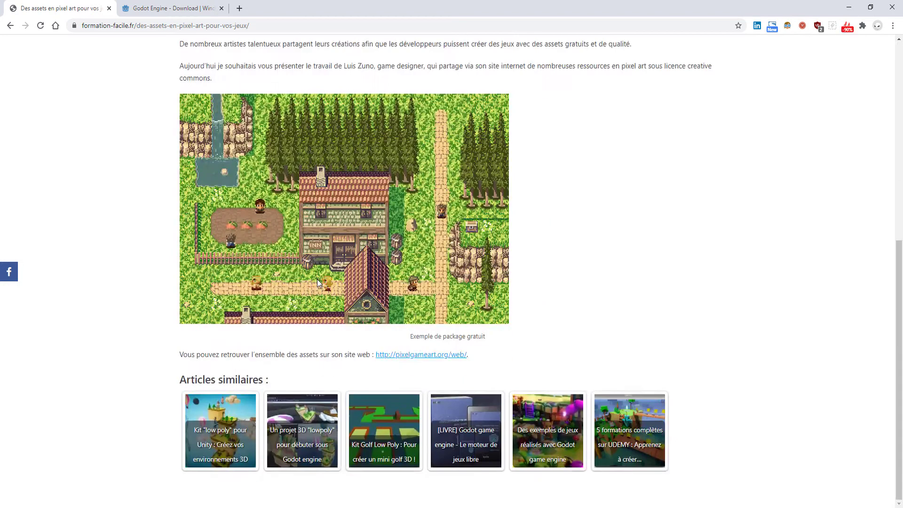
click(427, 357)
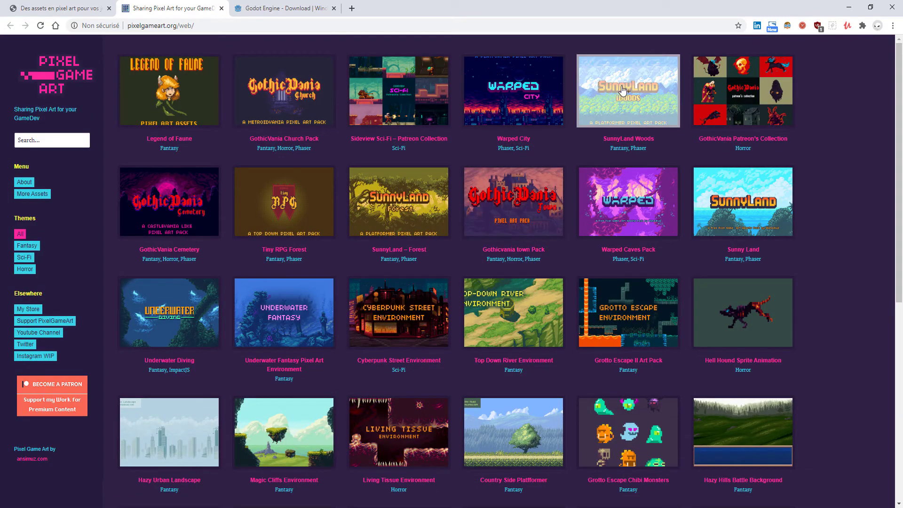
click(733, 205)
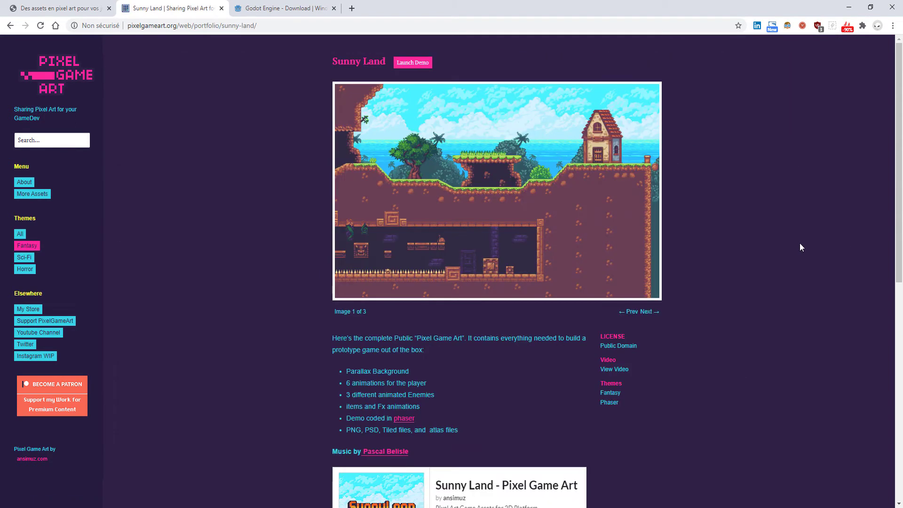
scroll(630, 235, down, 5)
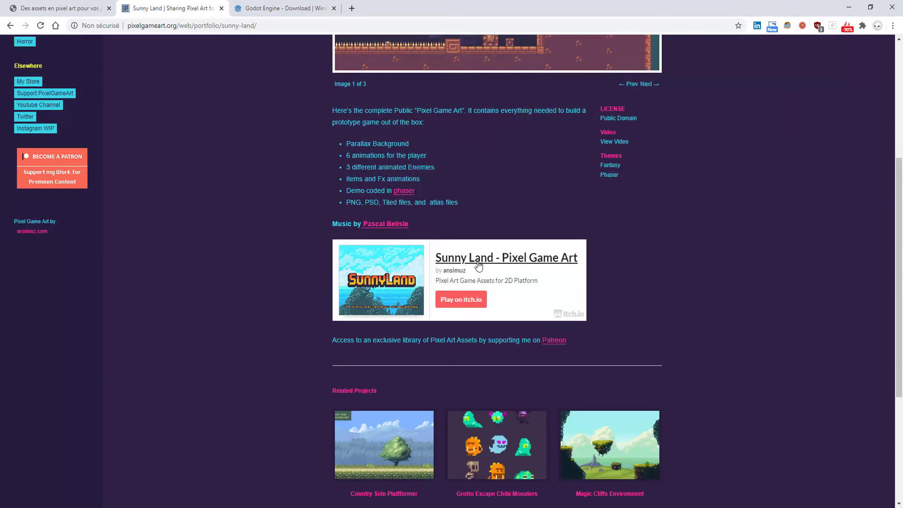
scroll(631, 235, down, 2)
scroll(634, 226, up, 5)
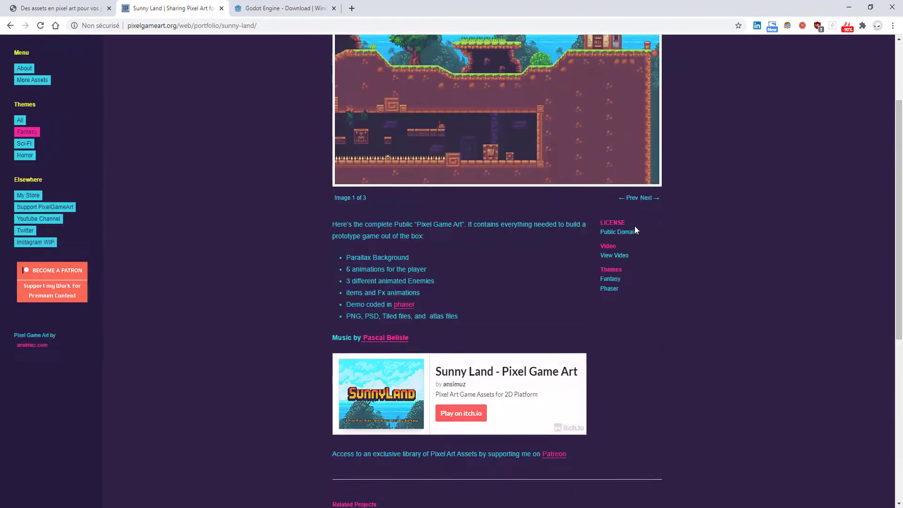
scroll(635, 231, up, 2)
key(alt+Tab)
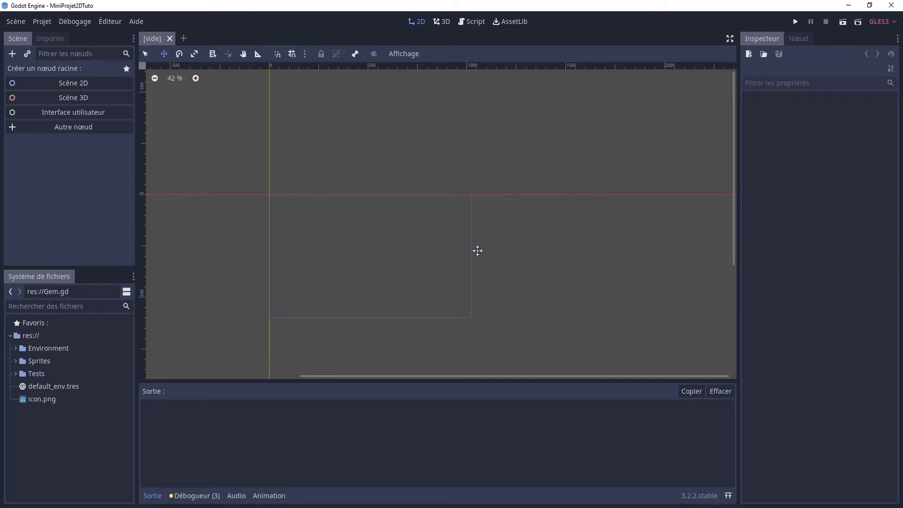
Step: Create a 2D Scene root node and rename it Jeu2D
scroll(473, 191, up, 1)
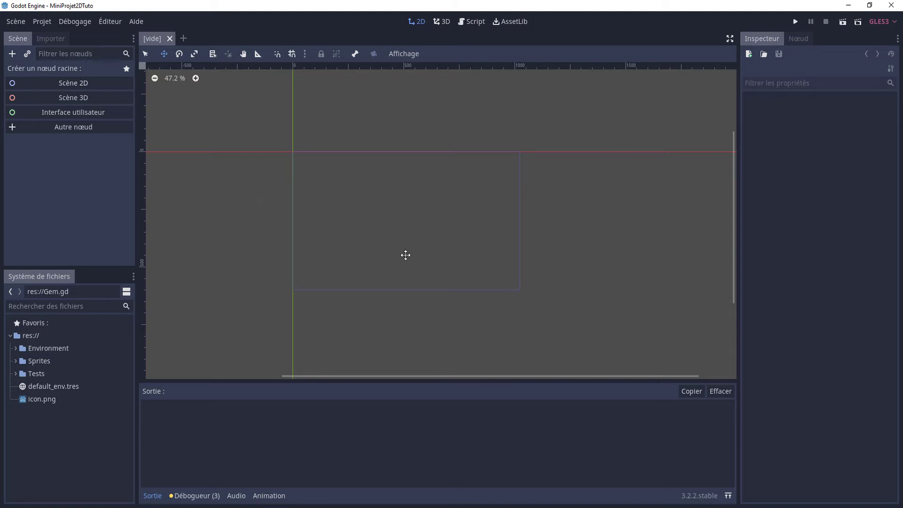
click(80, 83)
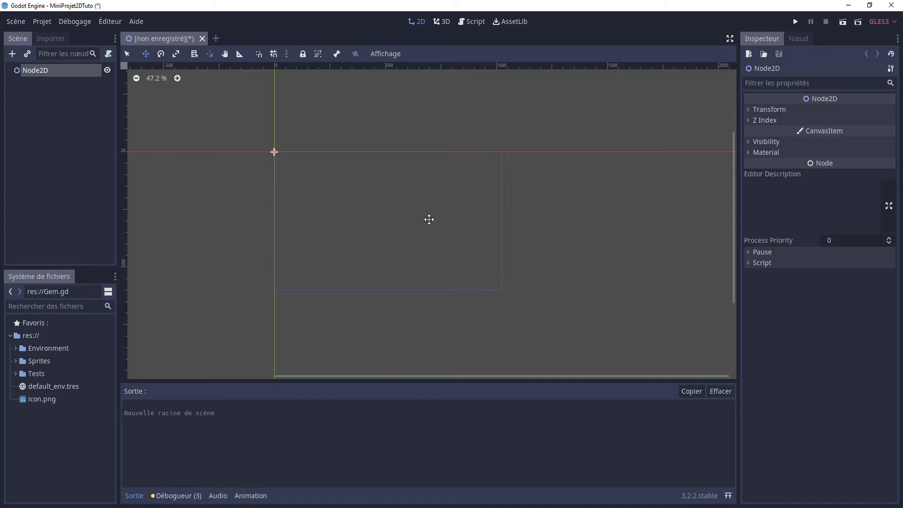
scroll(407, 209, up, 1)
scroll(417, 201, up, 1)
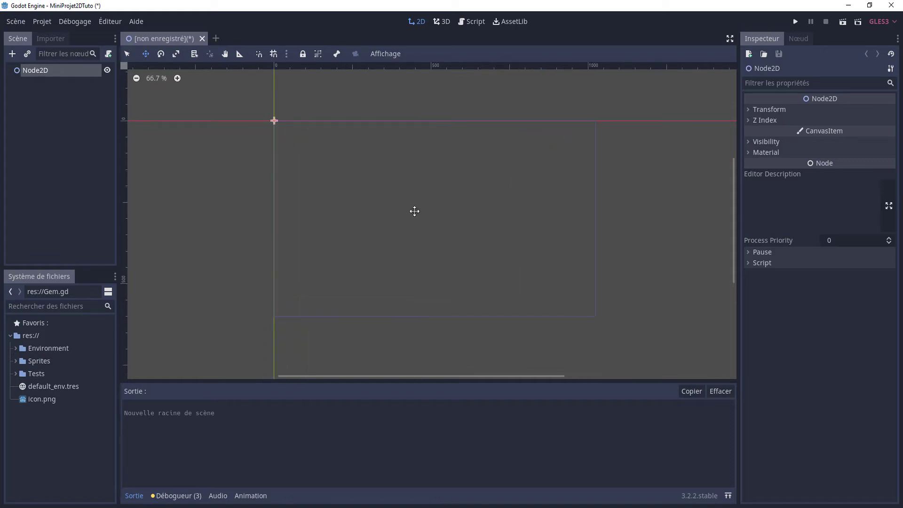
double_click(43, 69)
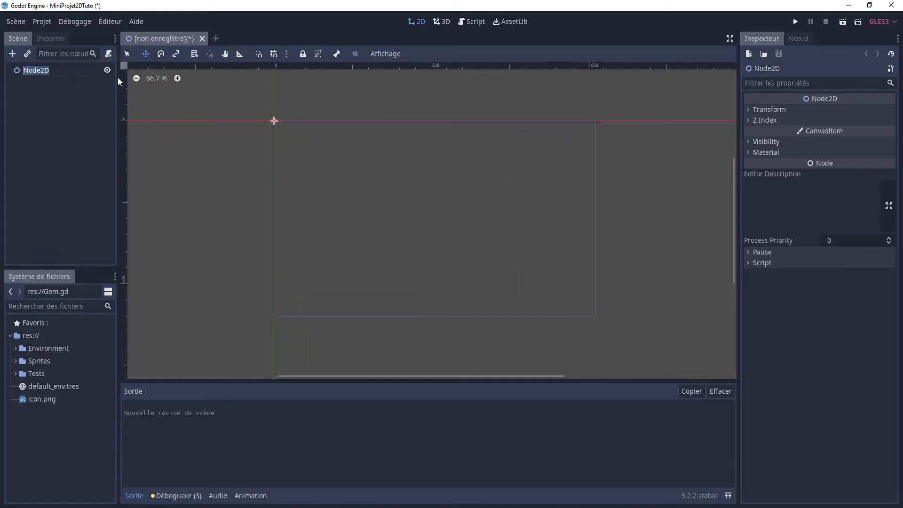
text(Jeu2)
text(D)
key(Return)
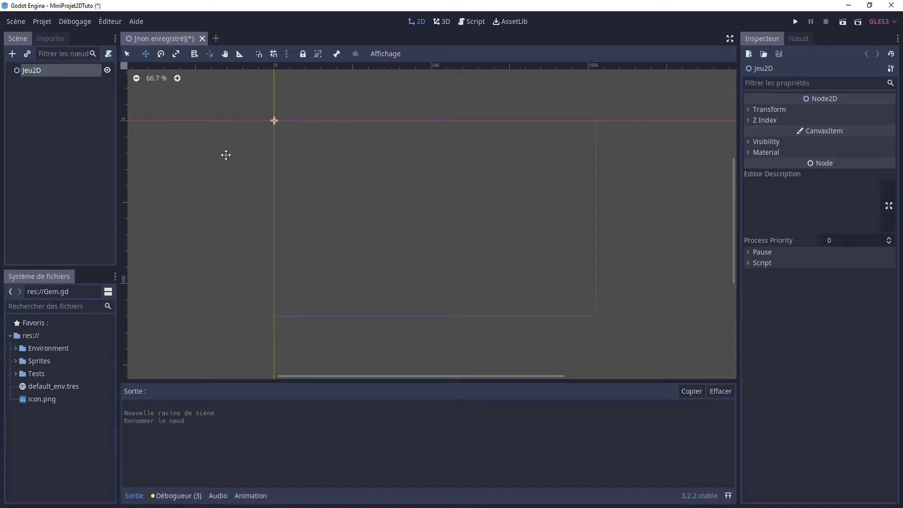
Step: Save the scene as Jeu2D.tscn and expand the Sprites and Environment folders
key(ctrl+s)
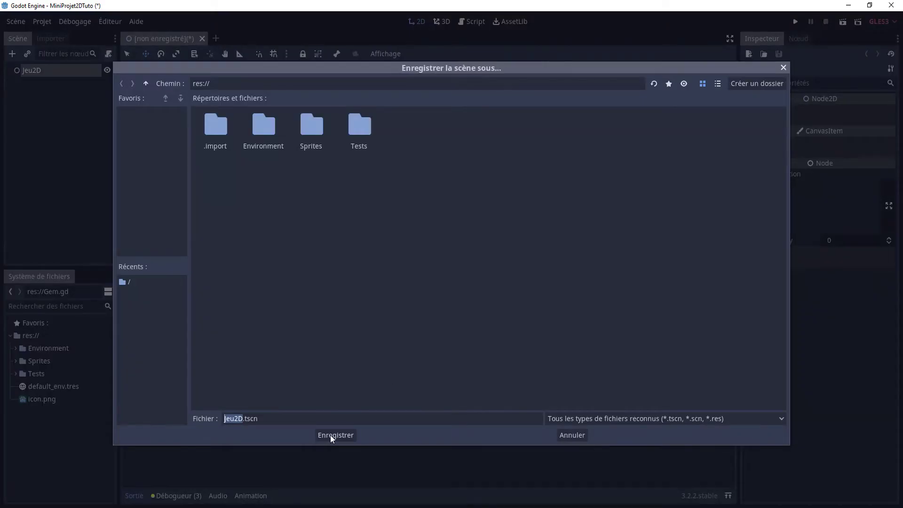
click(330, 434)
click(42, 416)
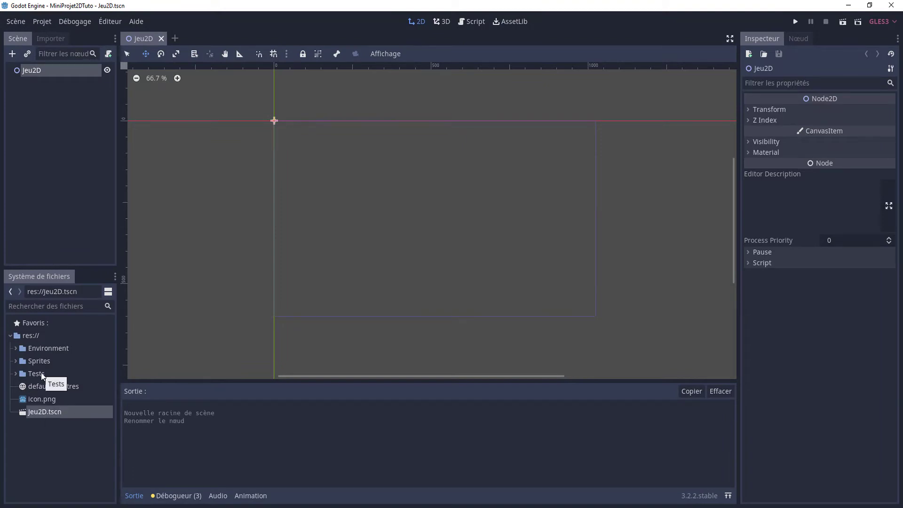
click(16, 360)
click(16, 348)
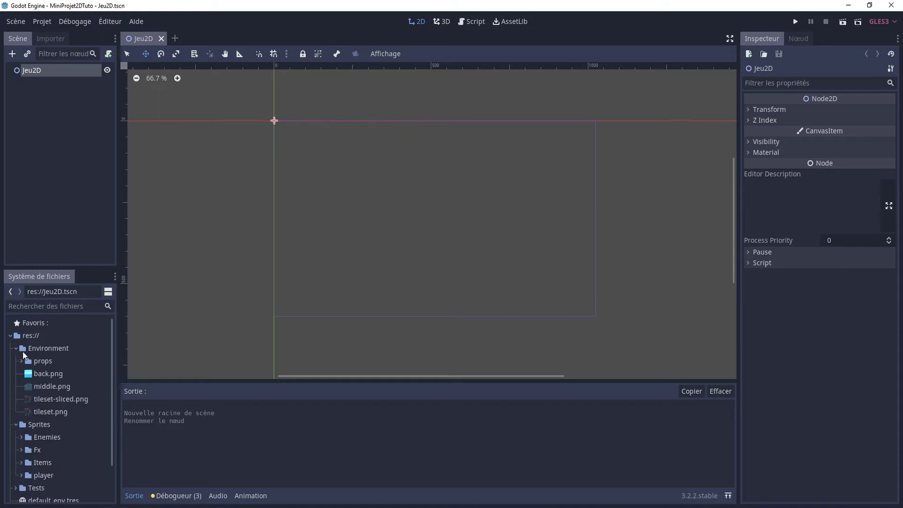
Step: Add back.png as a sprite and enlarge it to about 690x440
click(49, 375)
drag(39, 371, 360, 254)
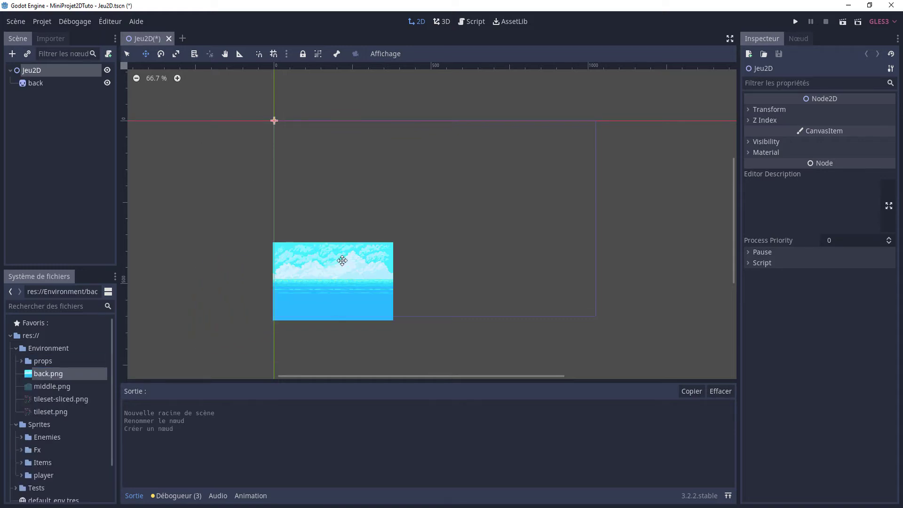
click(144, 55)
click(89, 83)
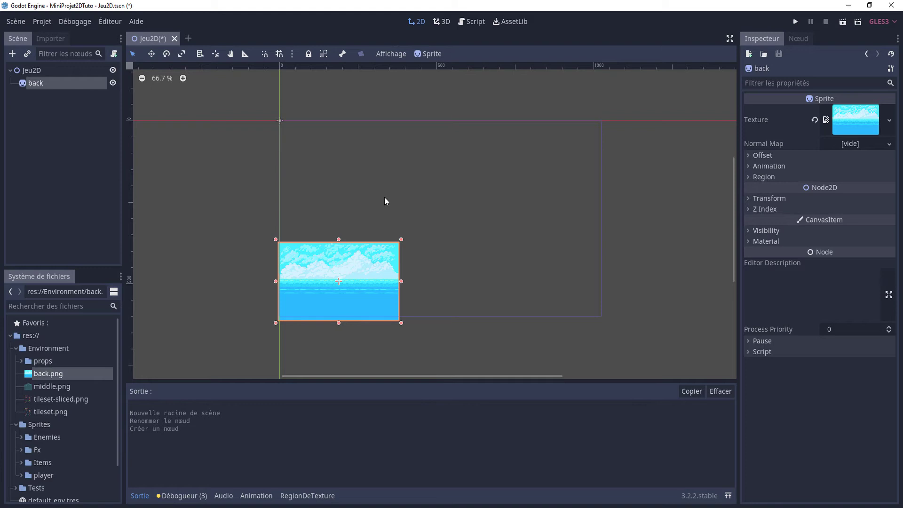
drag(402, 240, 605, 115)
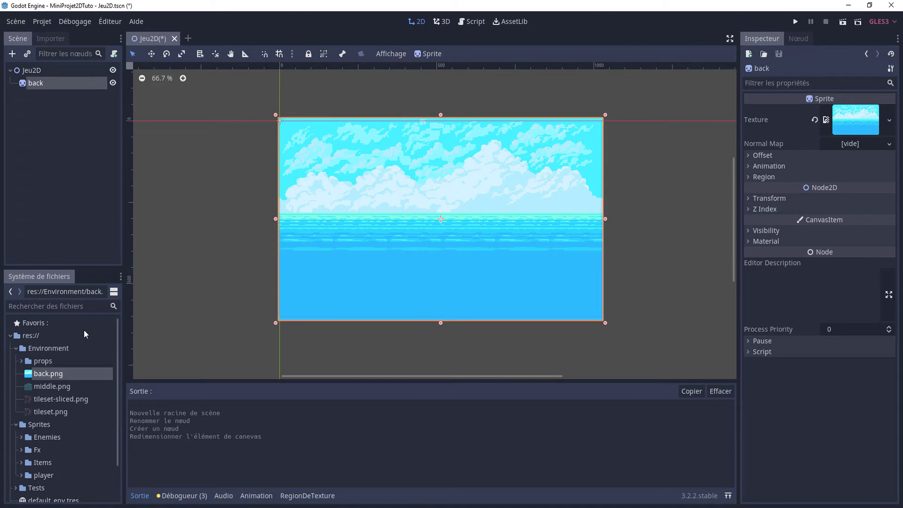
Step: Add middle.png as a sprite, scale it down, and place it at the background's left edge
drag(52, 385, 271, 310)
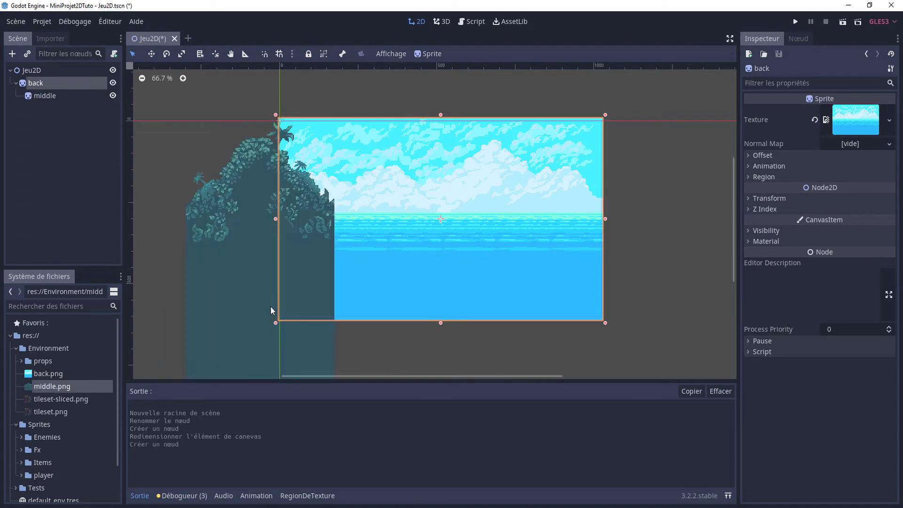
scroll(279, 172, down, 2)
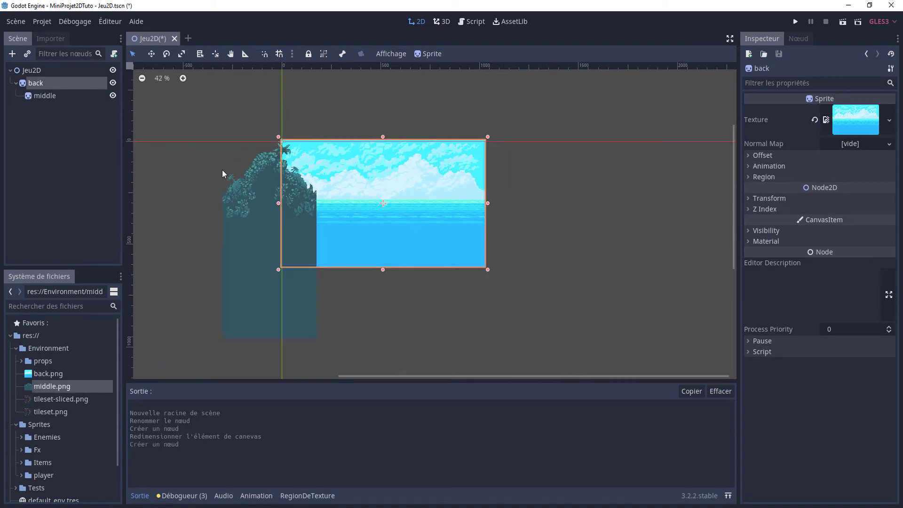
click(60, 98)
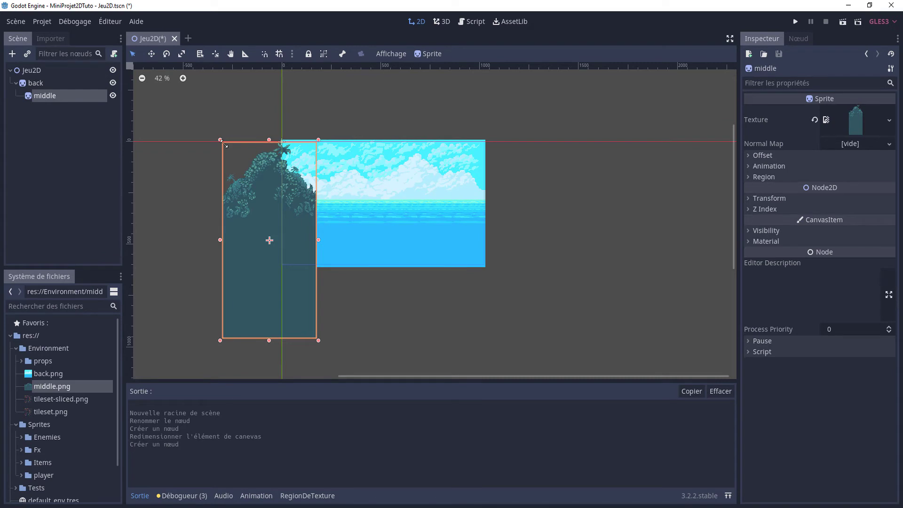
drag(223, 142, 253, 200)
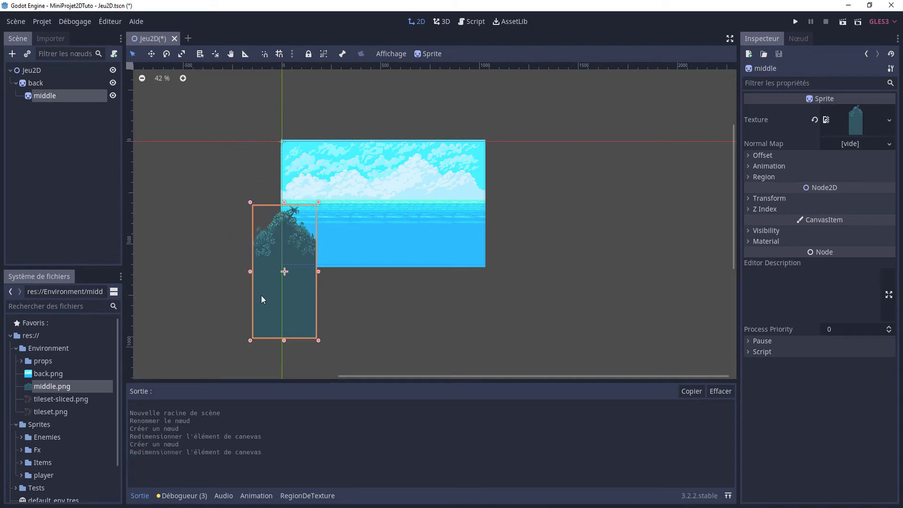
mouse_move(261, 295)
mouse_down()
mouse_move(270, 284)
mouse_move(266, 292)
mouse_up()
scroll(266, 292, up, 3)
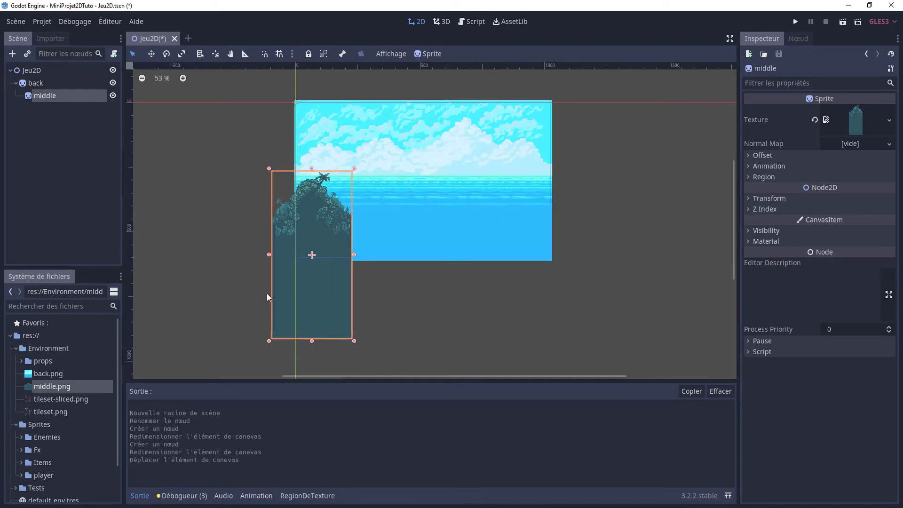
middle_drag(354, 284, 300, 311)
Step: Duplicate the middle foliage into middle2, middle3 and middle4, lined up side by side to the right
key(ctrl+d)
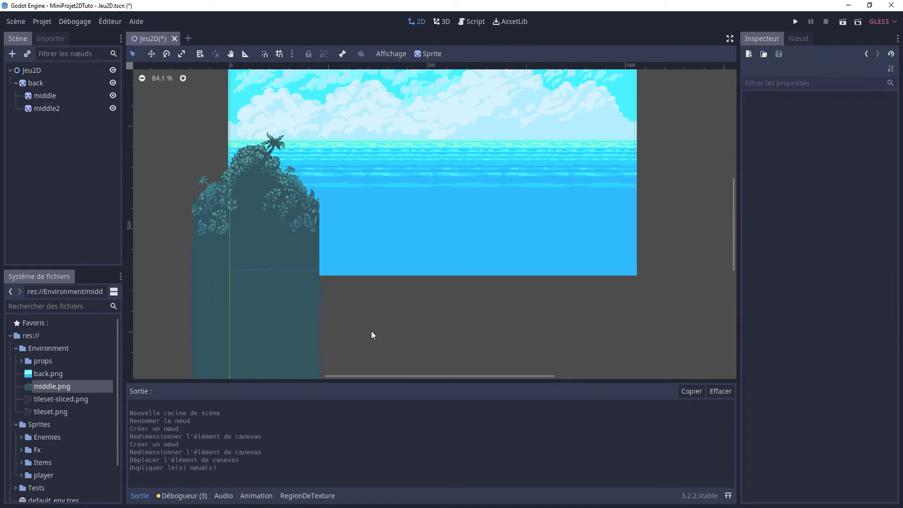
click(47, 109)
drag(237, 312, 338, 314)
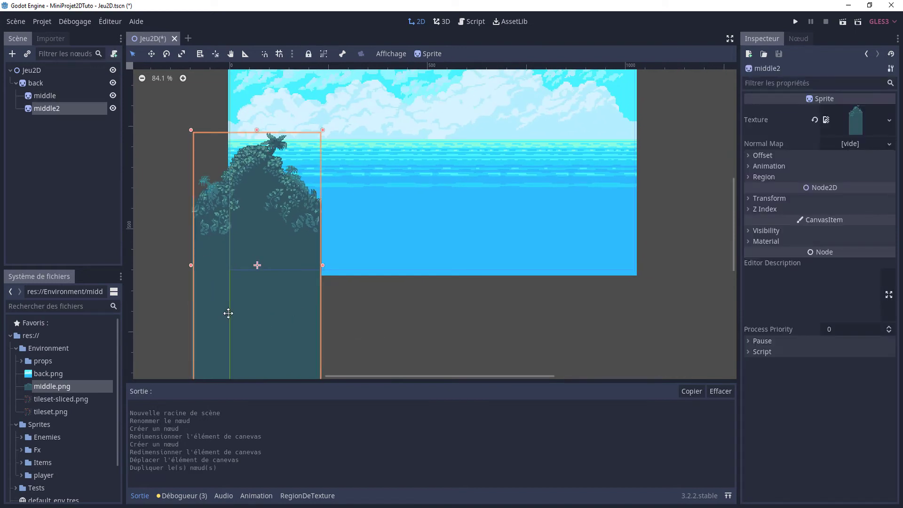
ctrl+click(44, 97)
key(ctrl+d)
drag(209, 322, 461, 326)
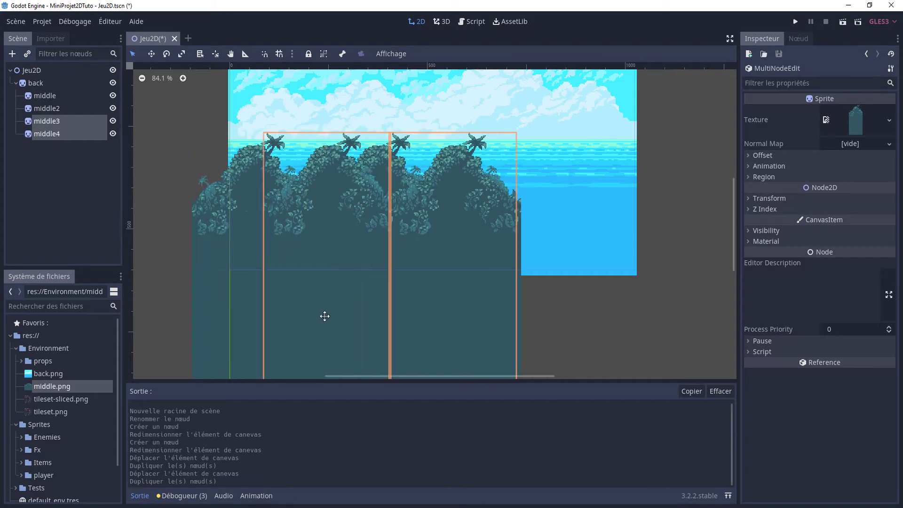
scroll(425, 272, down, 2)
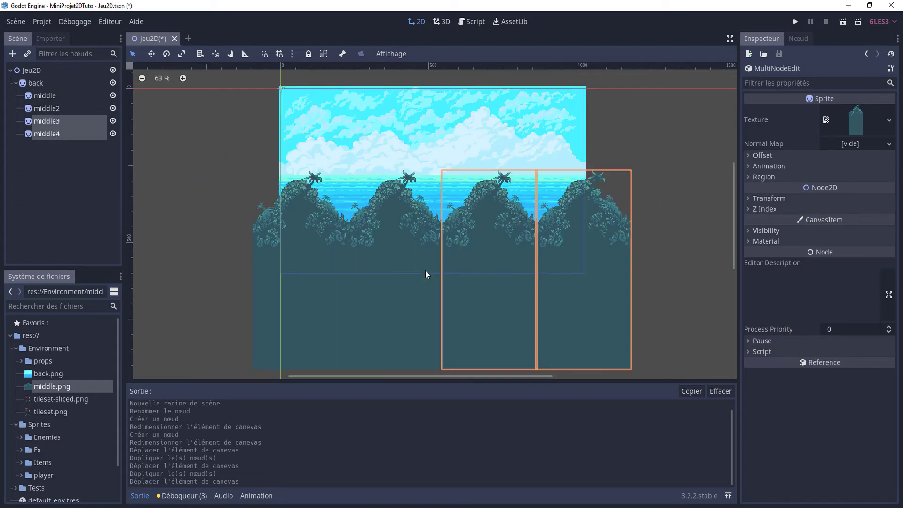
scroll(419, 273, down, 1)
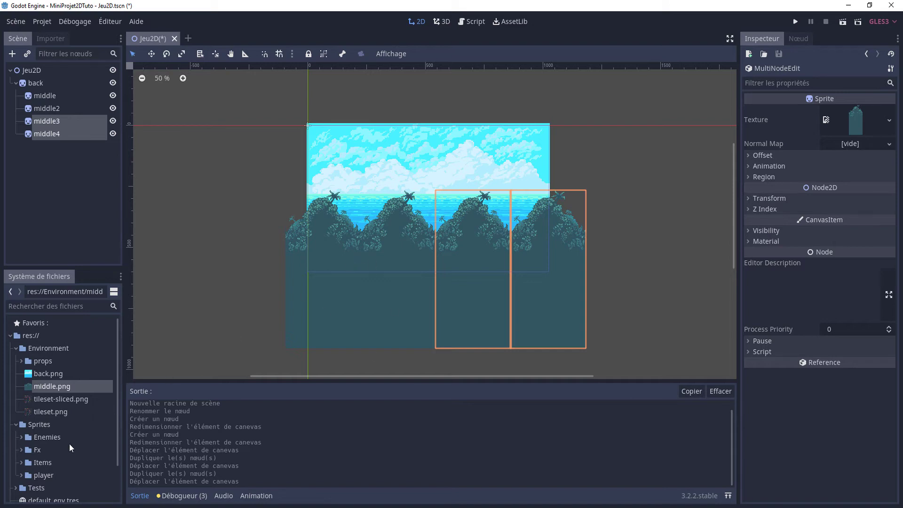
Step: Add block-big.png from the props folder as a sprite directly under Jeu2D
click(21, 361)
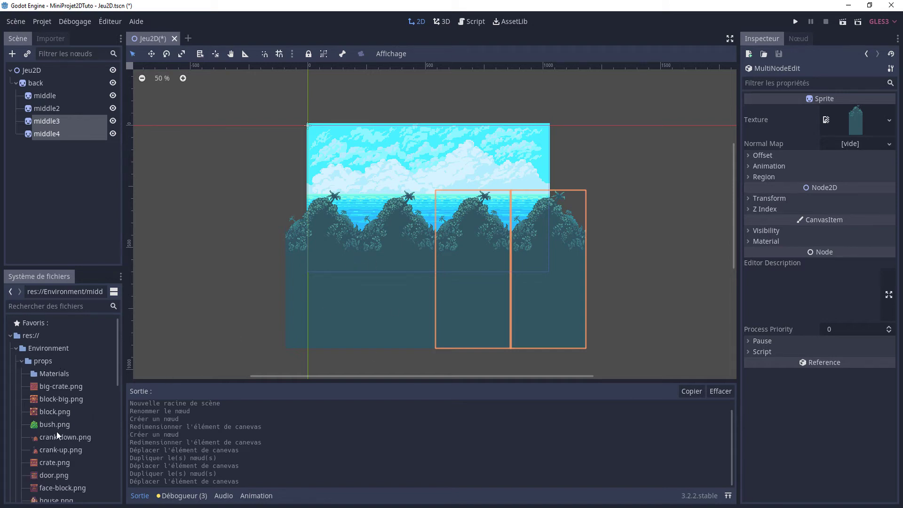
scroll(54, 409, down, 1)
click(48, 376)
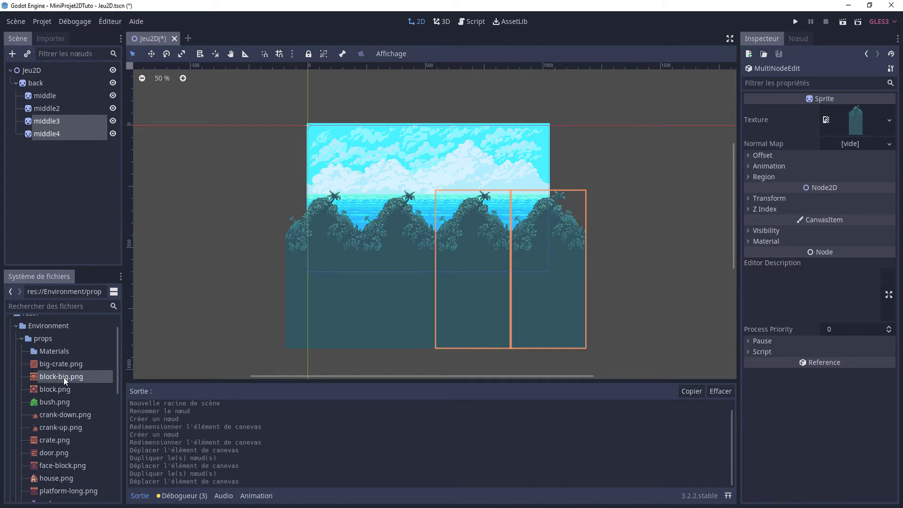
drag(64, 377, 328, 246)
scroll(329, 254, up, 3)
scroll(320, 249, up, 2)
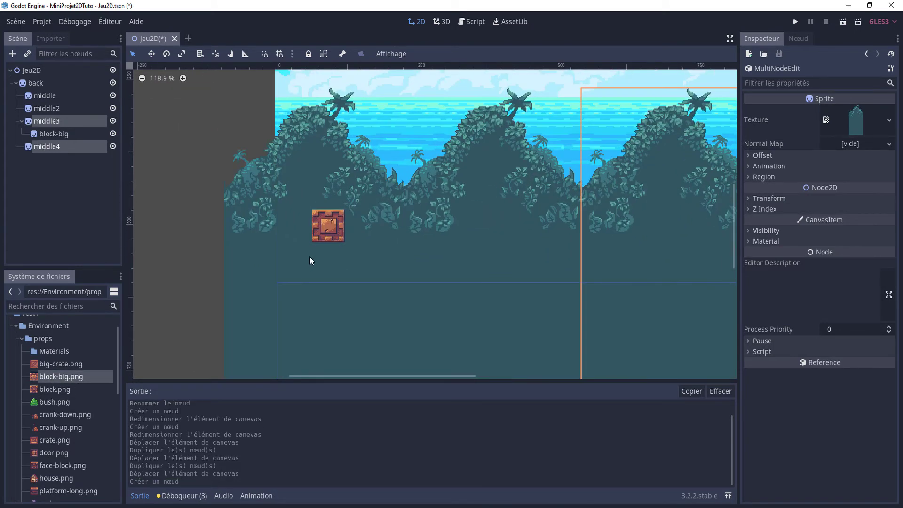
click(52, 135)
drag(49, 136, 40, 91)
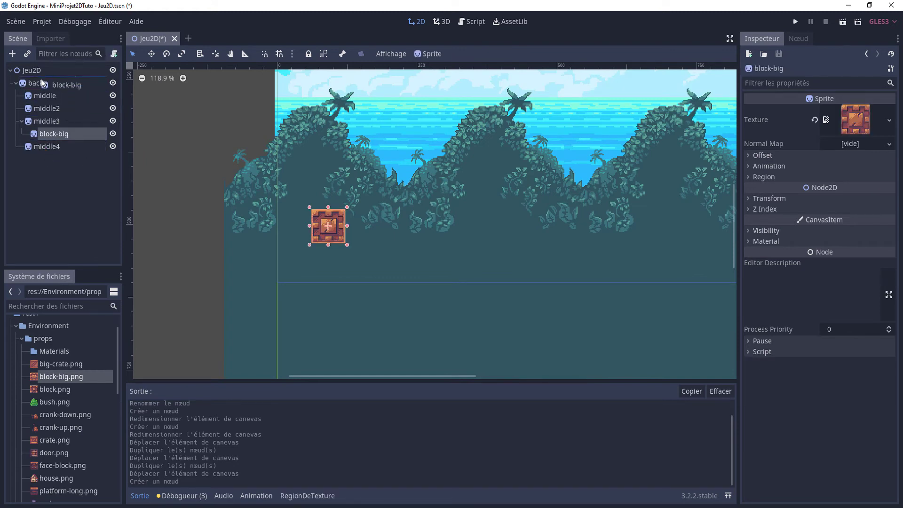
drag(40, 91, 41, 79)
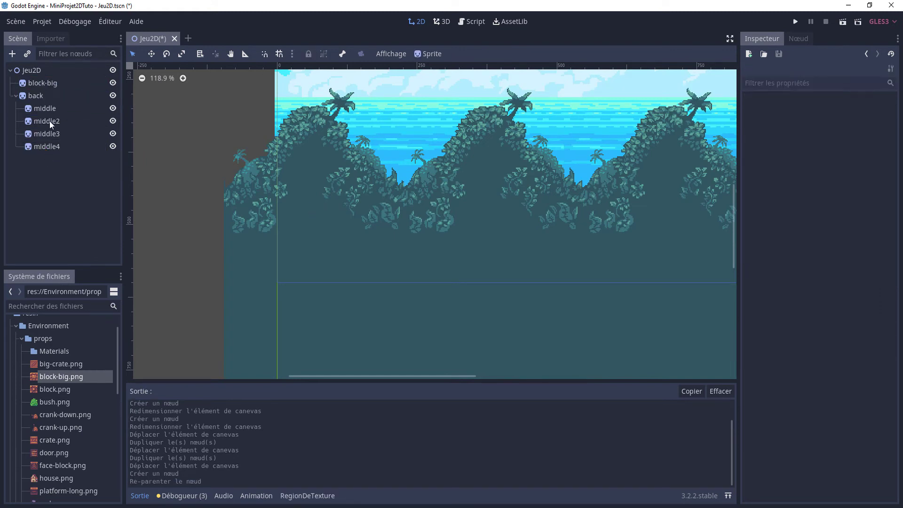
Step: Rename the back node to BG, collapse it, and toggle its visibility
click(34, 97)
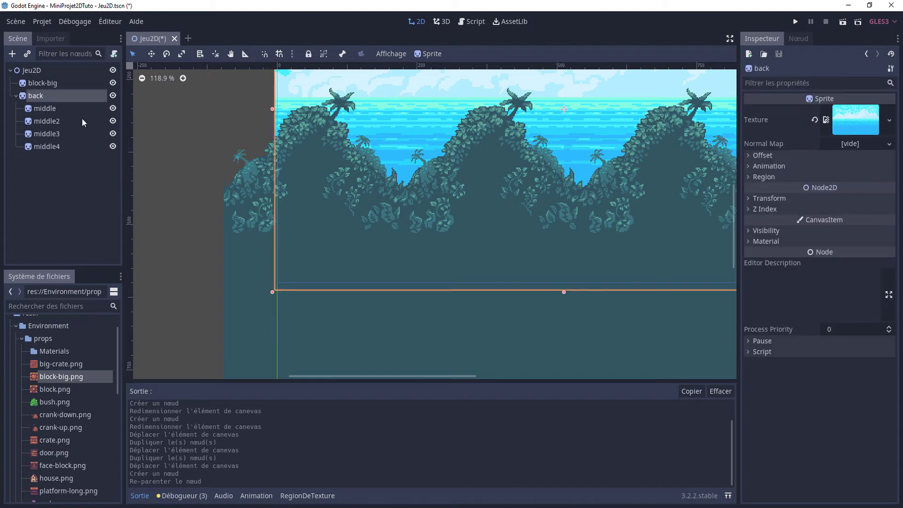
double_click(37, 98)
text(BG)
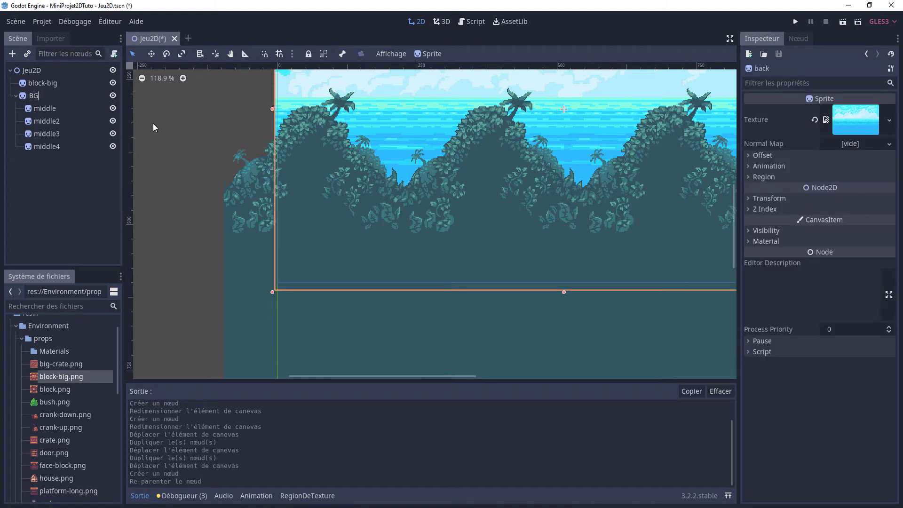
key(Return)
click(15, 96)
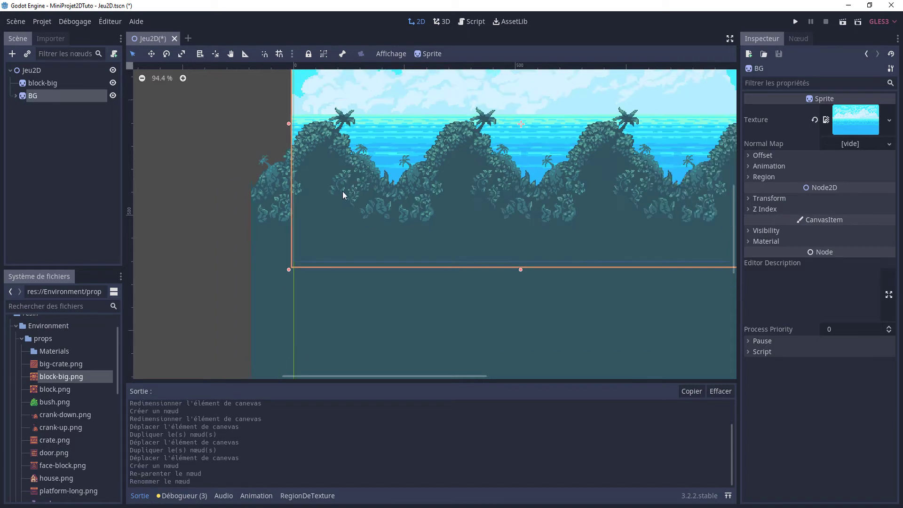
scroll(342, 191, down, 8)
click(113, 96)
click(113, 95)
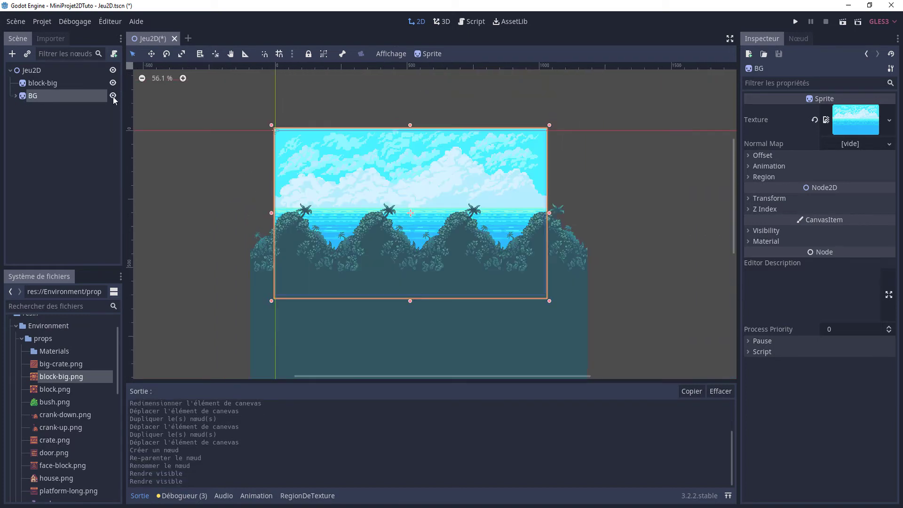
click(113, 95)
click(113, 95)
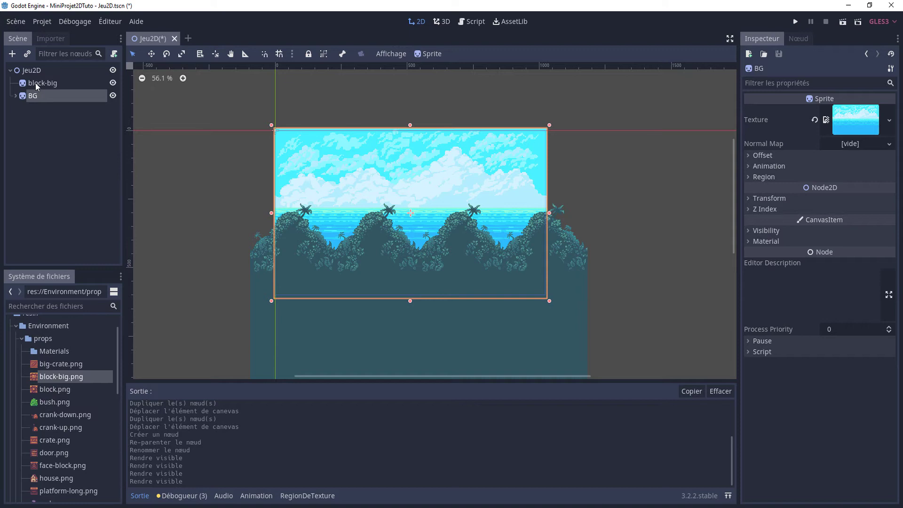
Step: Add a StaticBody2D under Jeu2D and reparent the block-big sprite into it
drag(35, 82, 38, 100)
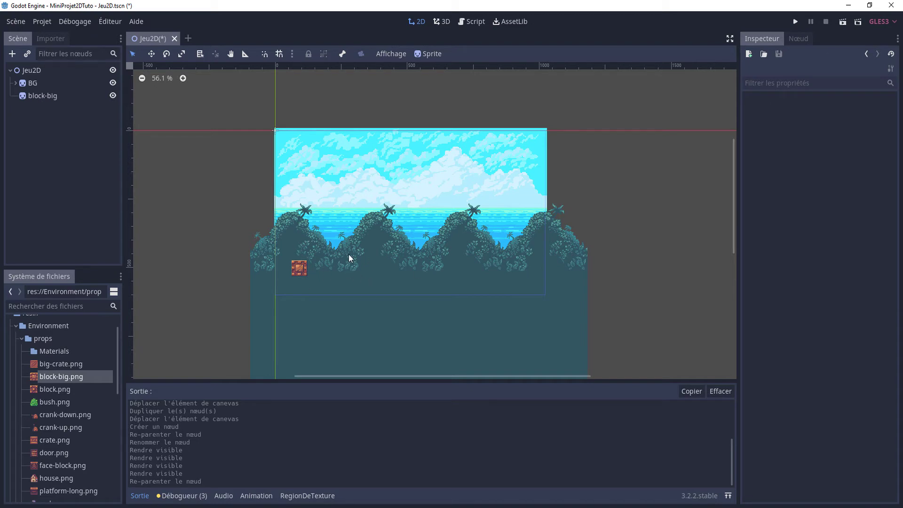
click(43, 97)
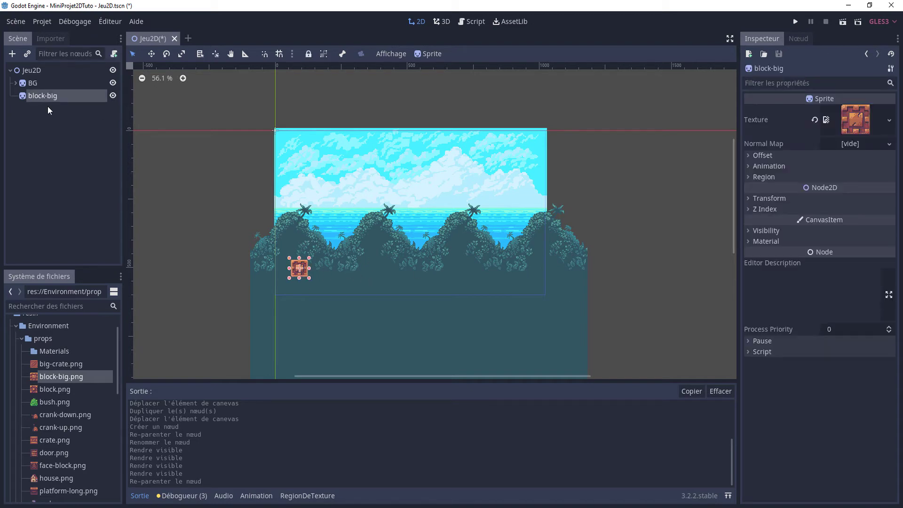
click(31, 70)
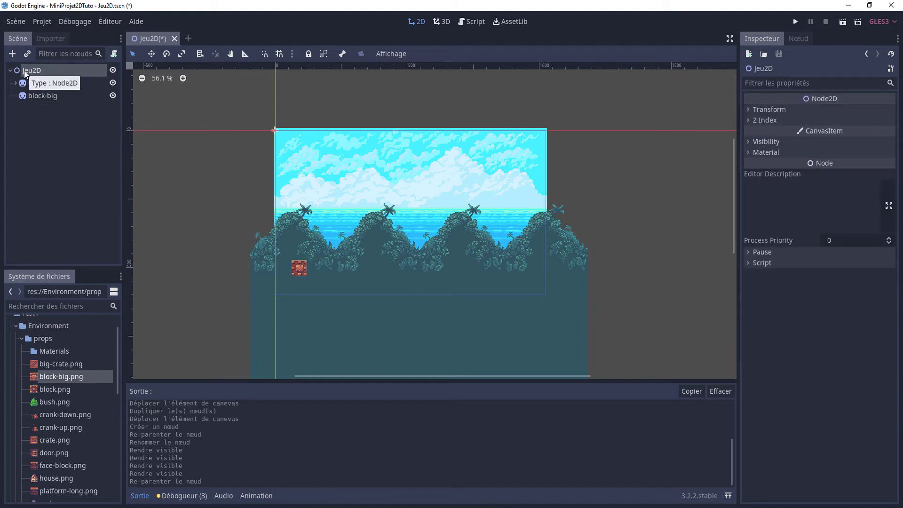
click(12, 53)
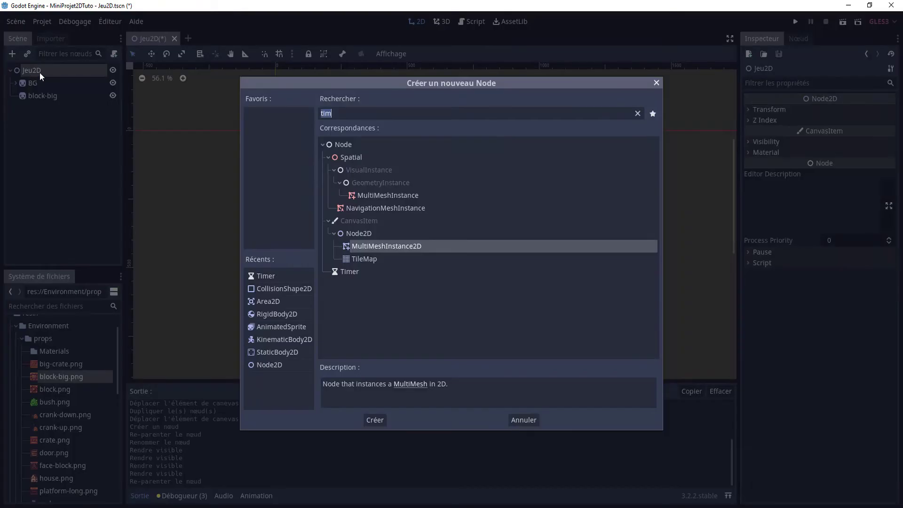
text(stat)
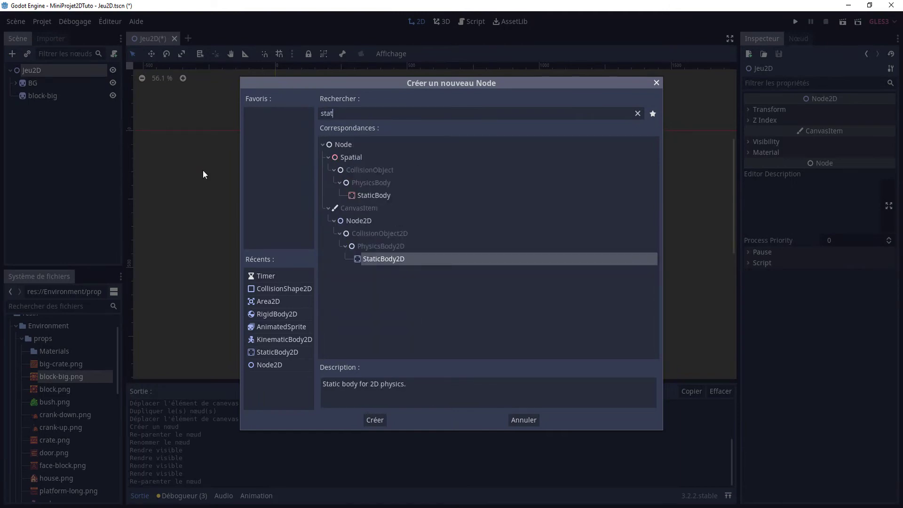
double_click(371, 261)
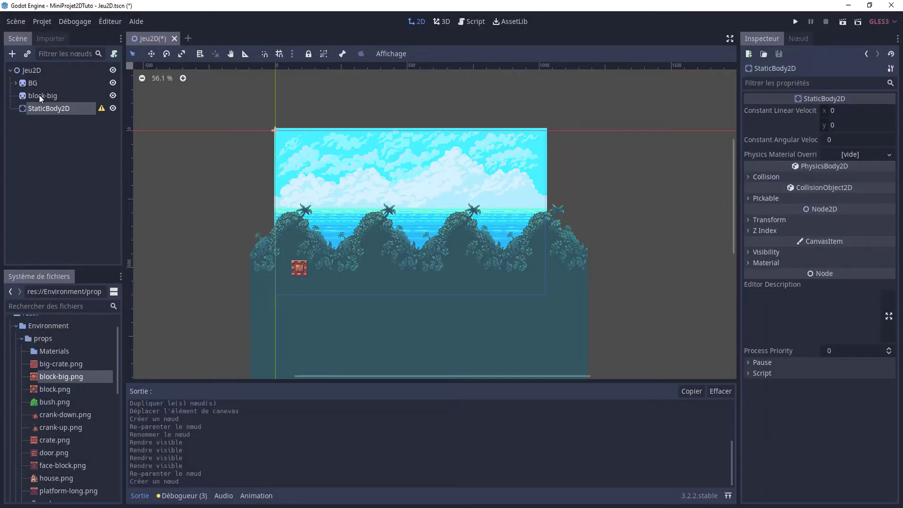
drag(40, 96, 44, 108)
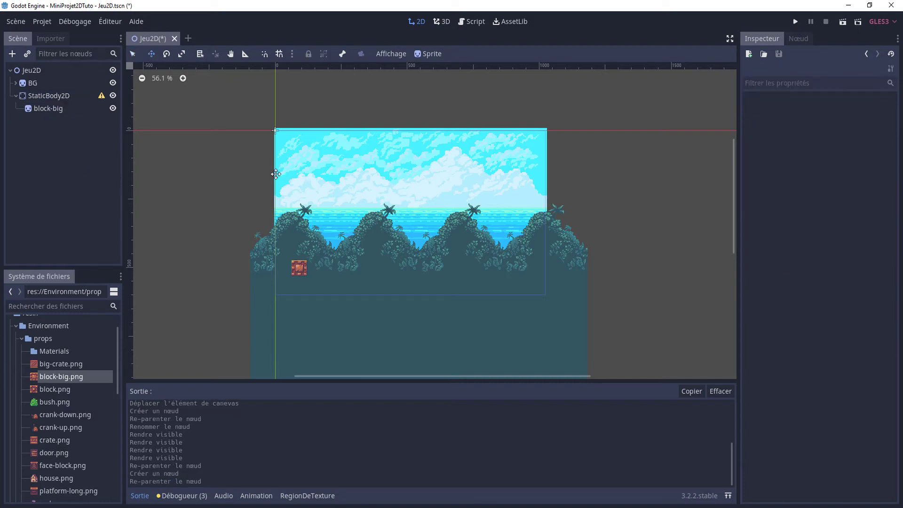
click(55, 107)
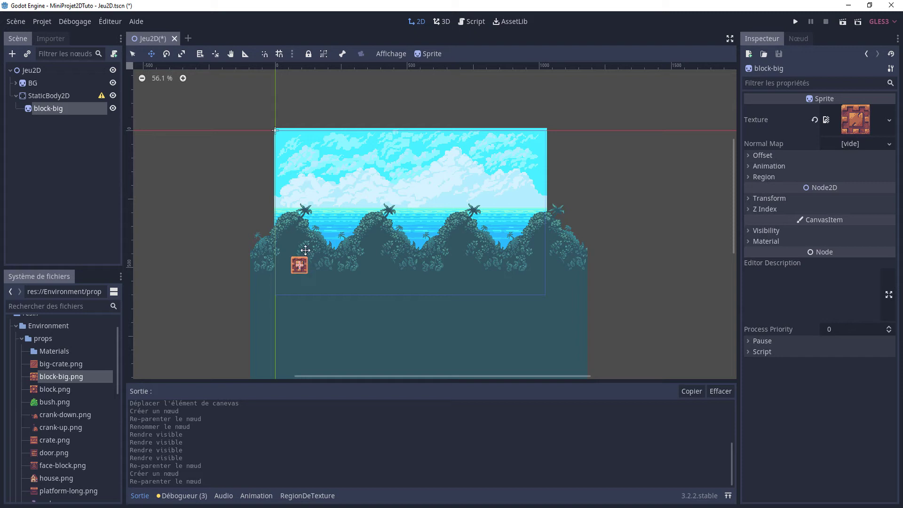
Step: Move the block to the scene origin and add a CollisionShape2D under StaticBody2D
mouse_move(301, 263)
mouse_down()
mouse_move(289, 146)
mouse_move(276, 127)
mouse_up()
scroll(278, 134, up, 5)
scroll(278, 137, up, 7)
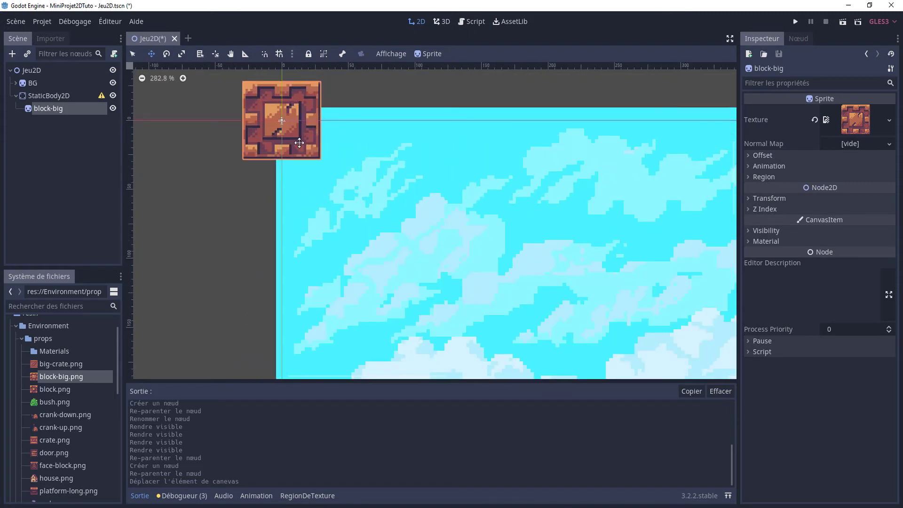
click(46, 96)
click(14, 54)
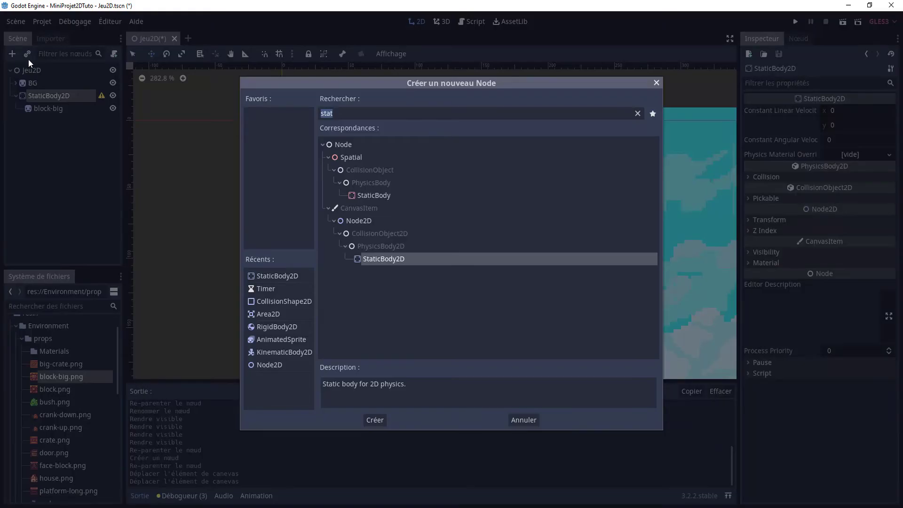
text(col)
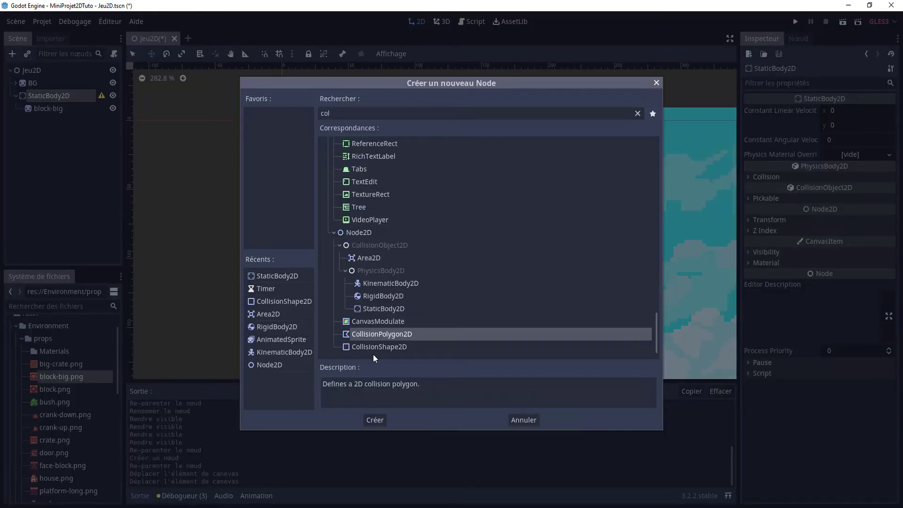
double_click(381, 348)
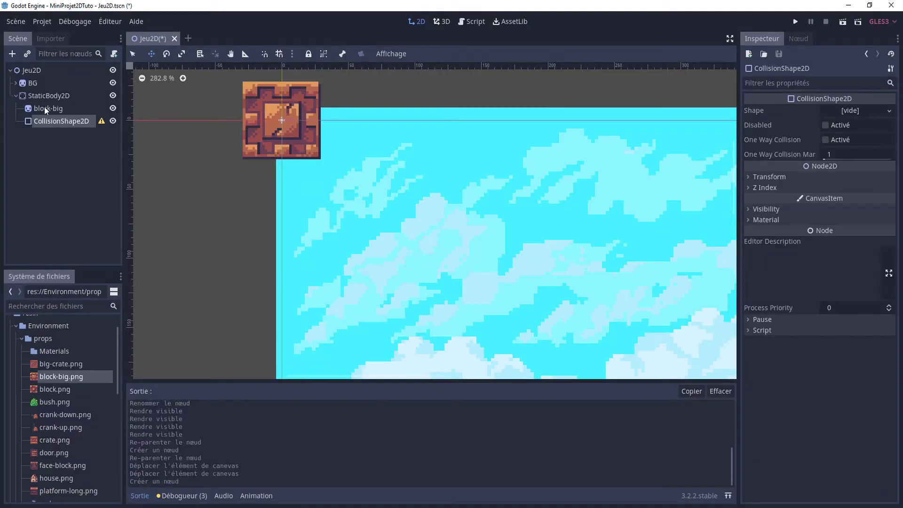
Step: Give the collision shape a New RectangleShape2D sized to cover the whole block
middle_drag(143, 171, 182, 216)
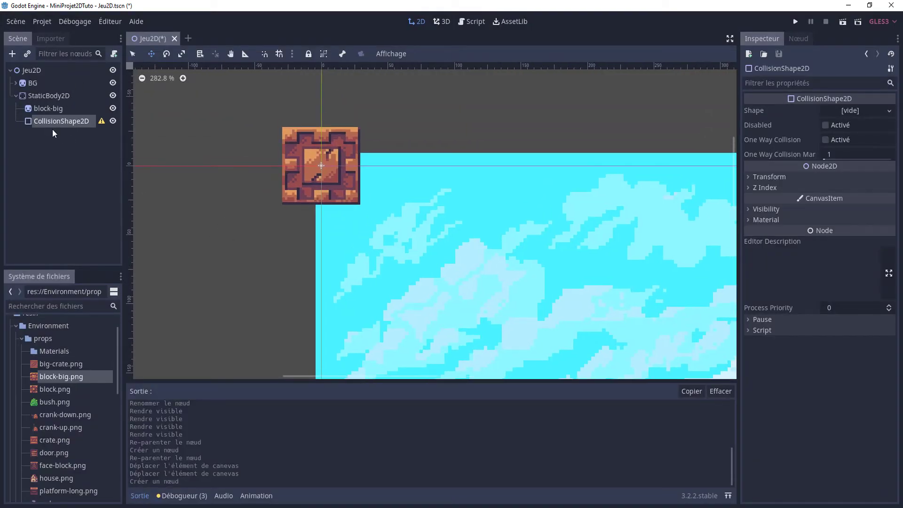
click(858, 112)
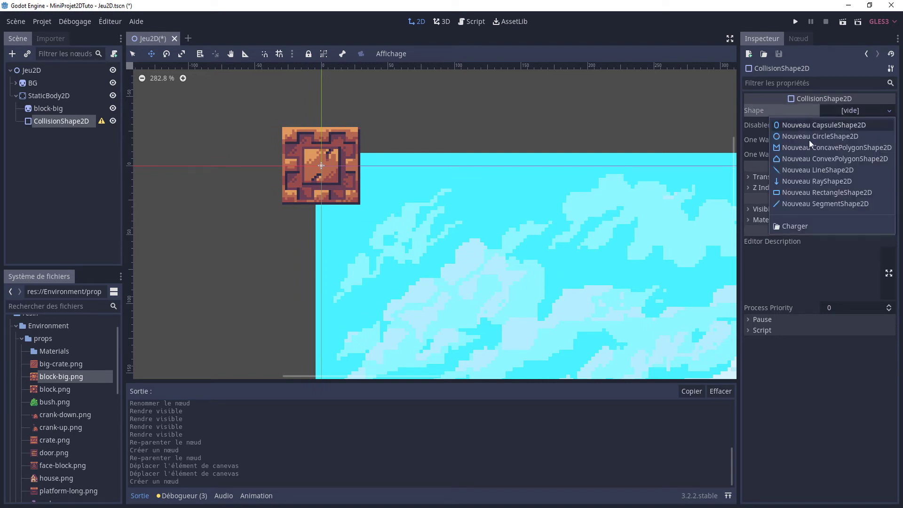
click(801, 193)
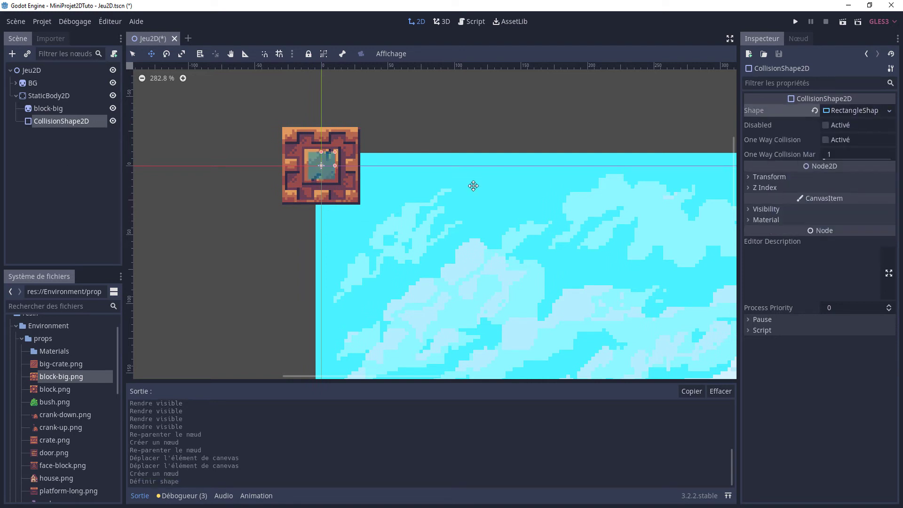
drag(335, 152, 359, 128)
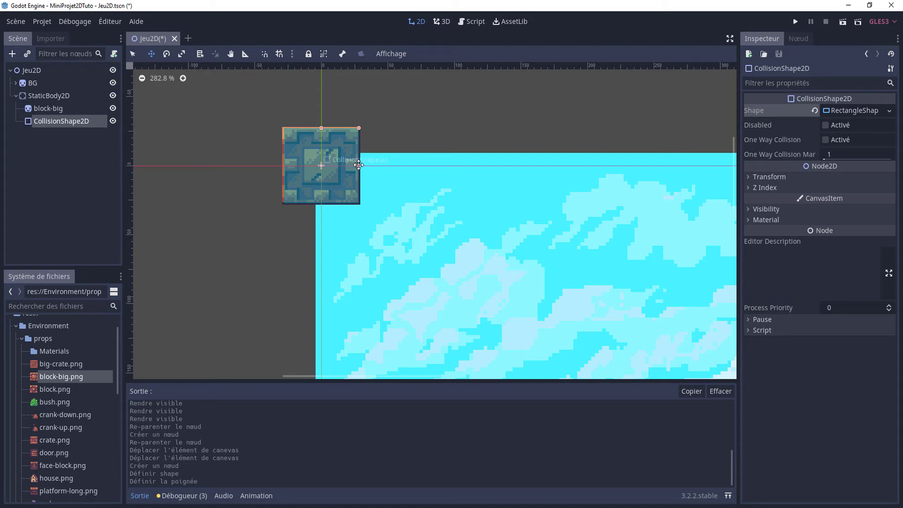
click(359, 165)
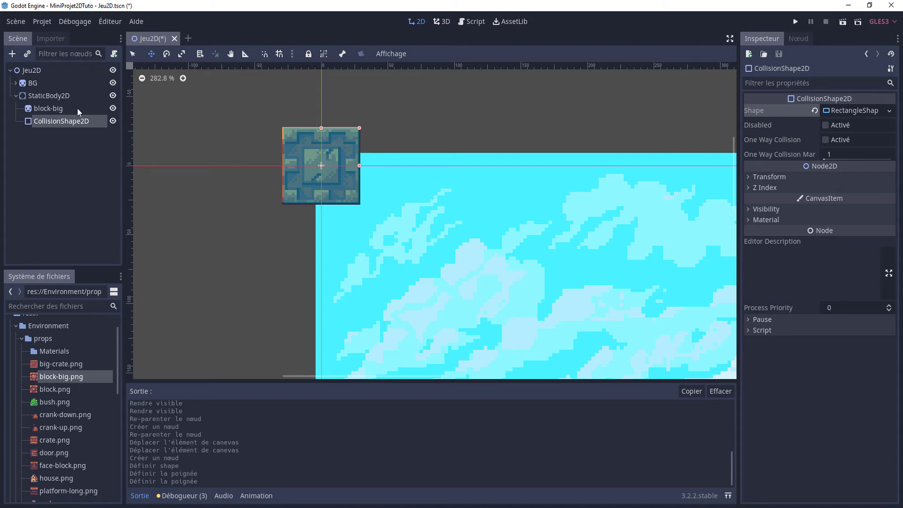
click(35, 95)
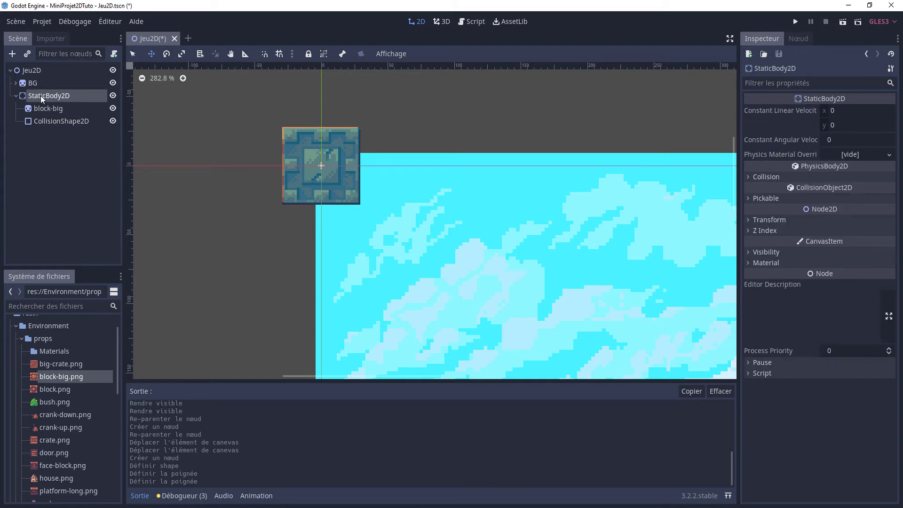
Step: Move the block body down to ground level among the trees
scroll(232, 175, down, 3)
scroll(238, 155, down, 1)
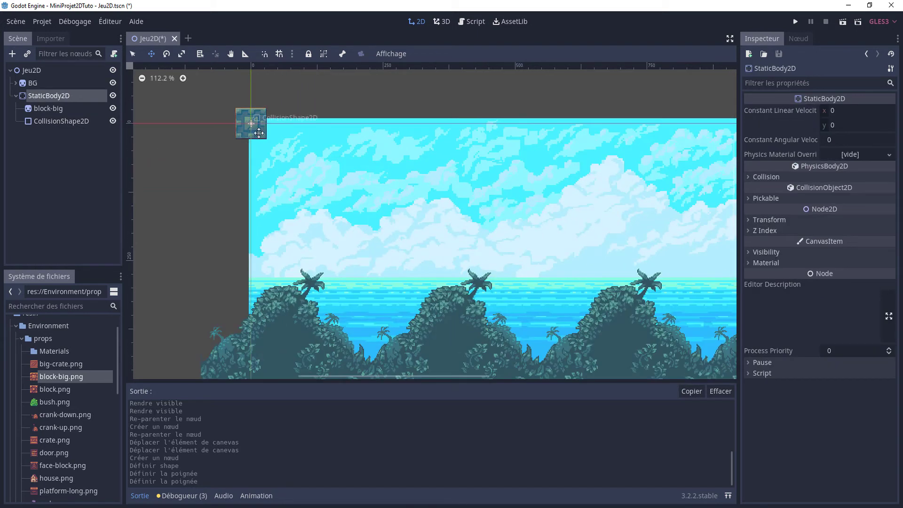
drag(259, 133, 334, 286)
middle_drag(333, 286, 303, 138)
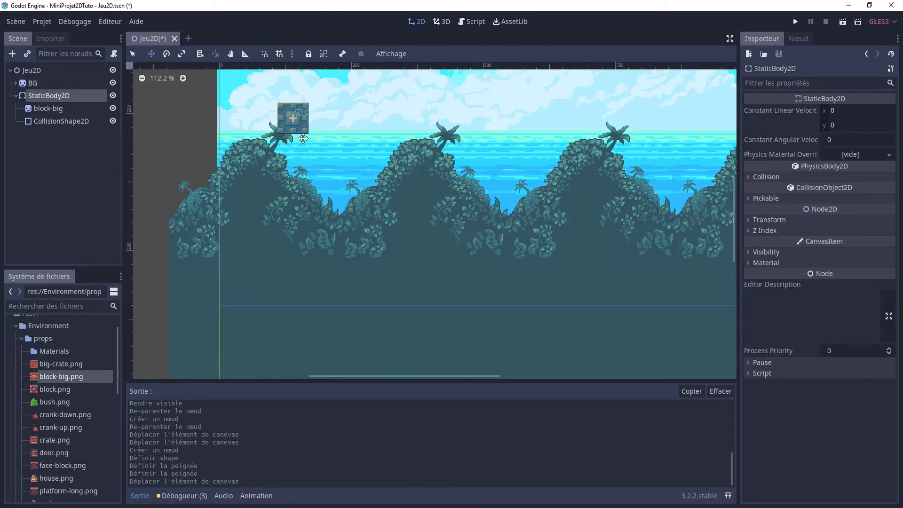
drag(302, 139, 249, 307)
scroll(254, 311, up, 5)
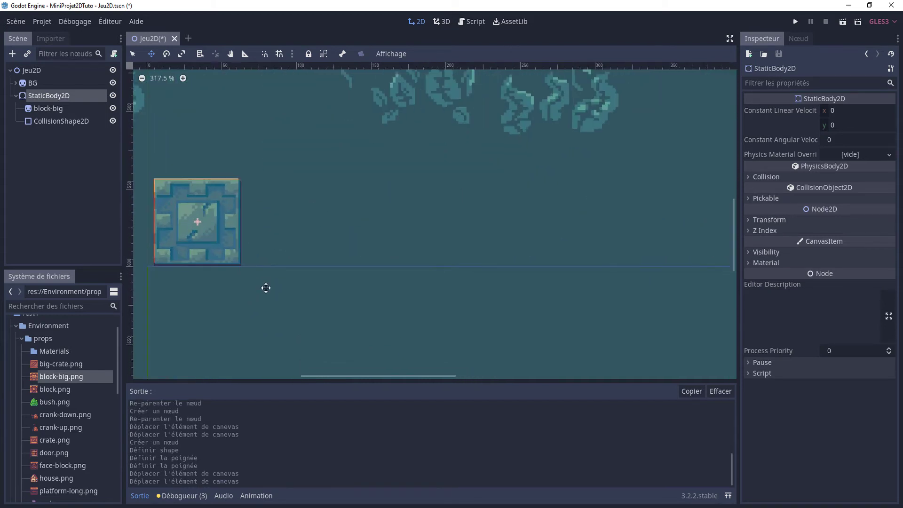
scroll(265, 287, left, 2)
scroll(266, 287, up, 1)
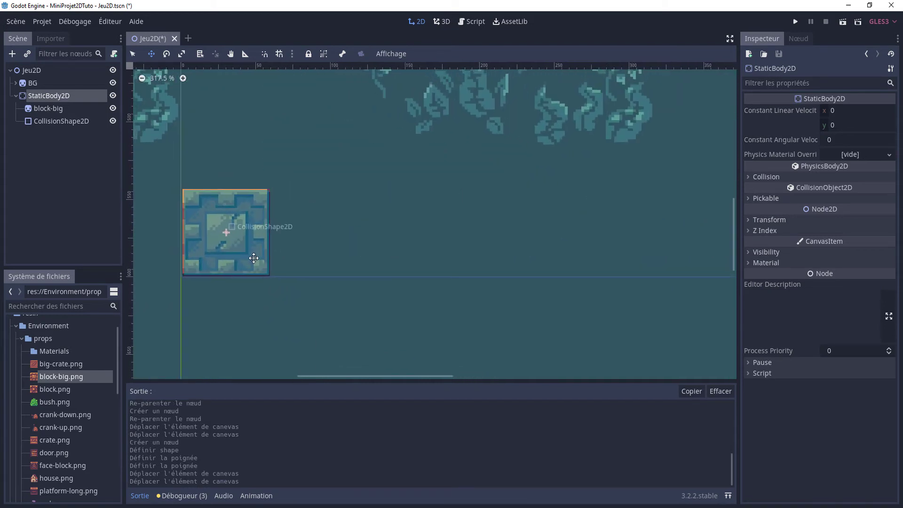
click(254, 258)
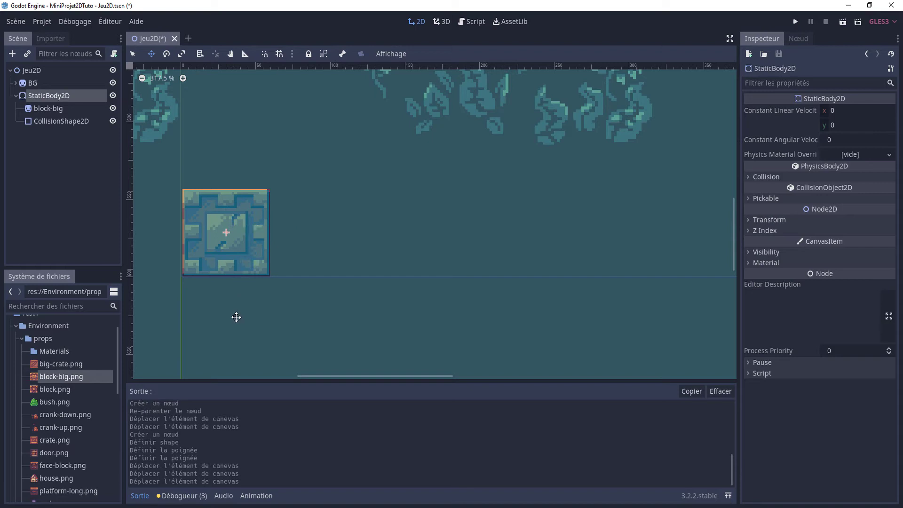
click(17, 95)
Step: Add a Node2D named Sol under Jeu2D and reparent StaticBody2D into it
click(32, 69)
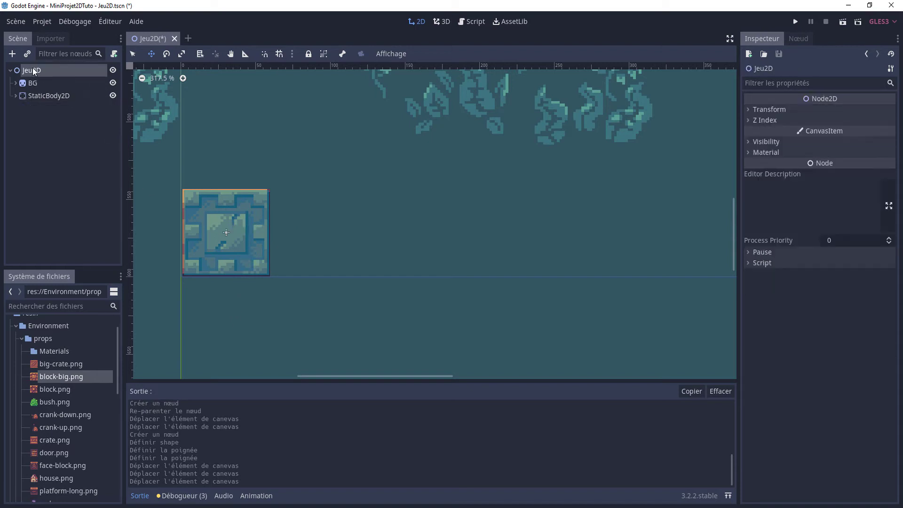
click(12, 54)
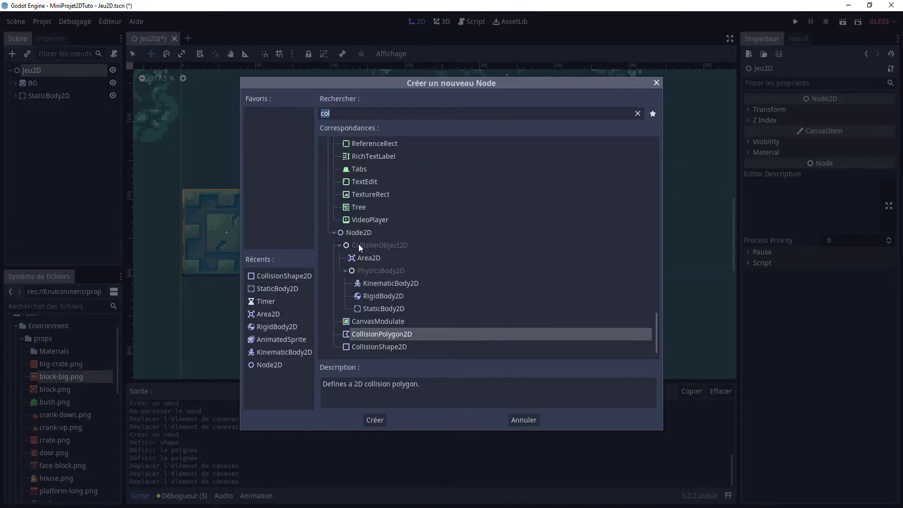
double_click(354, 233)
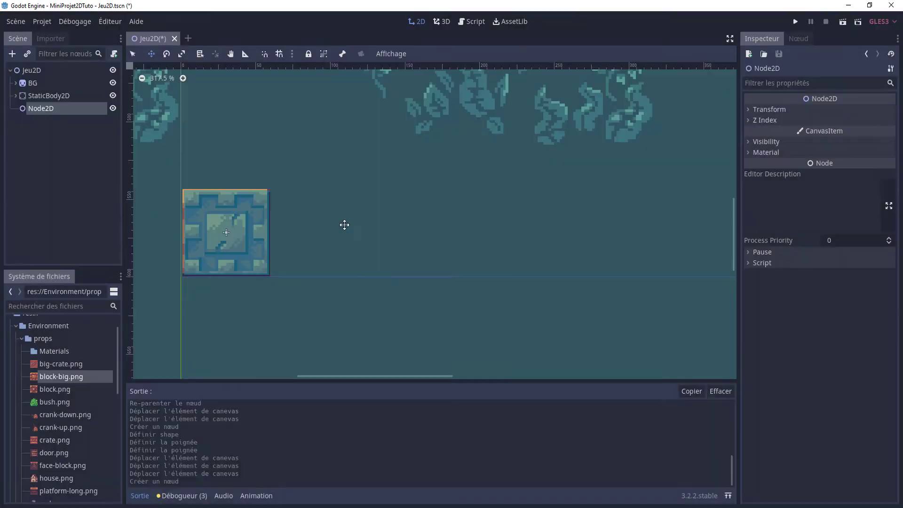
double_click(42, 107)
text(Sol)
key(Return)
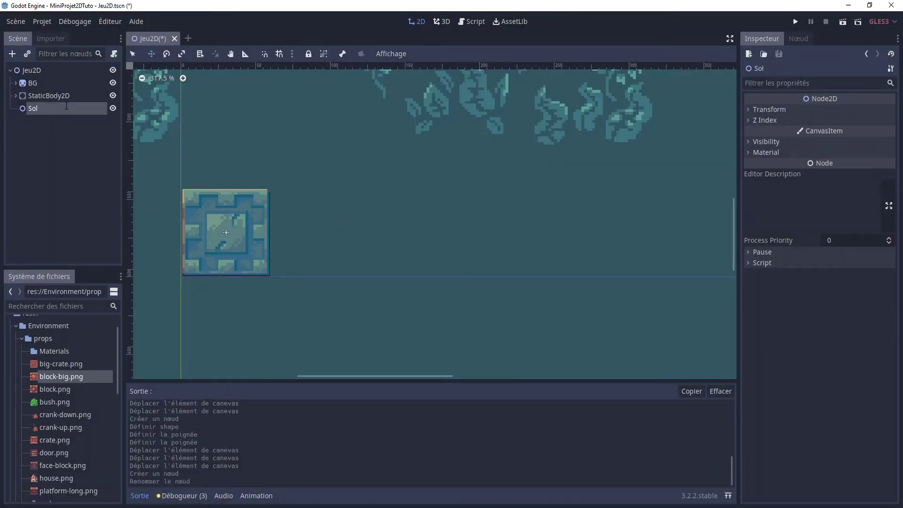
drag(45, 97, 40, 108)
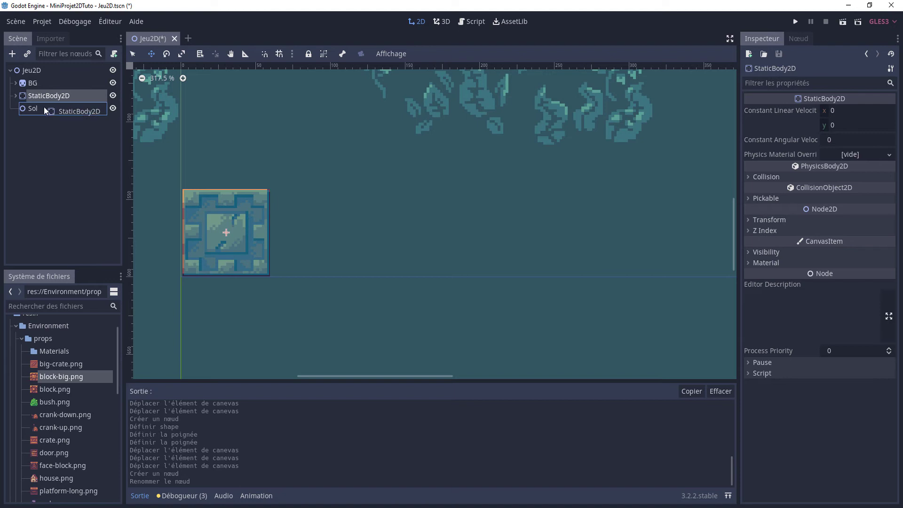
click(39, 108)
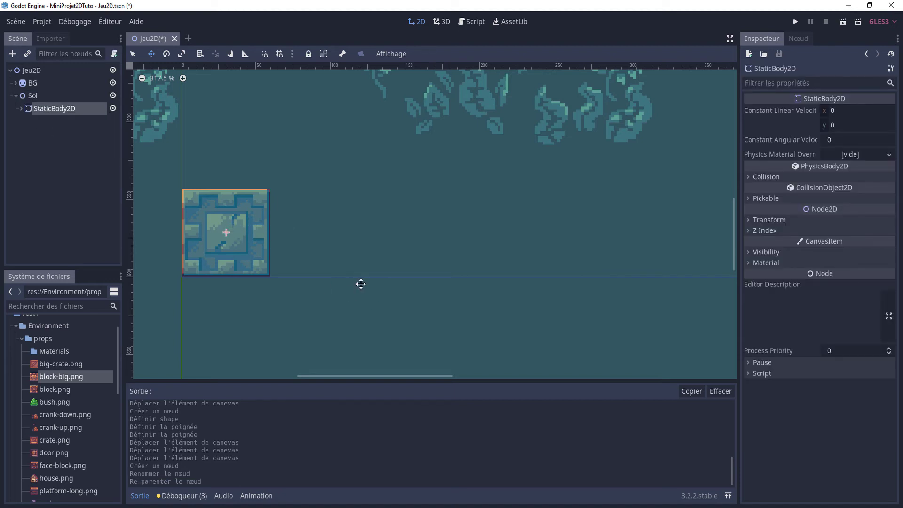
Step: Duplicate the block body twice, lining copies edge to edge into a row of four
key(ctrl+d)
mouse_move(218, 261)
mouse_down()
mouse_move(315, 263)
mouse_move(300, 261)
mouse_up()
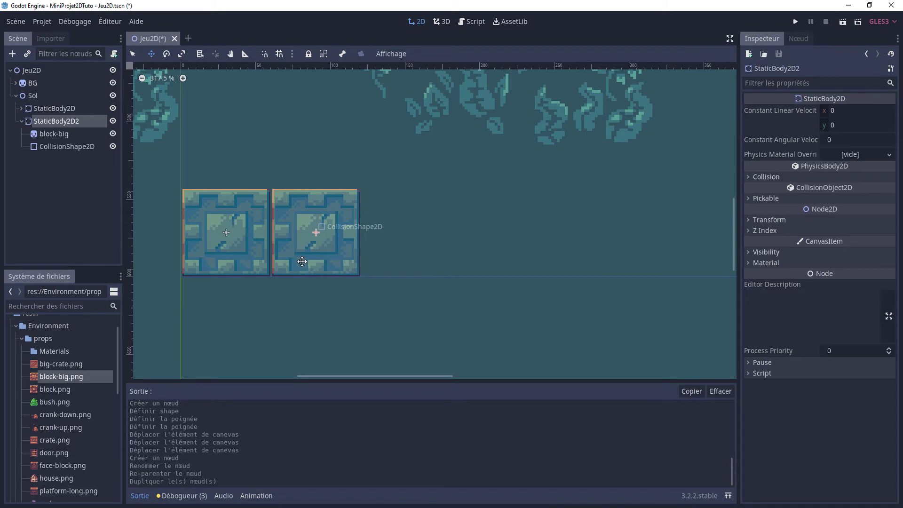
click(21, 121)
ctrl+click(44, 109)
key(ctrl+d)
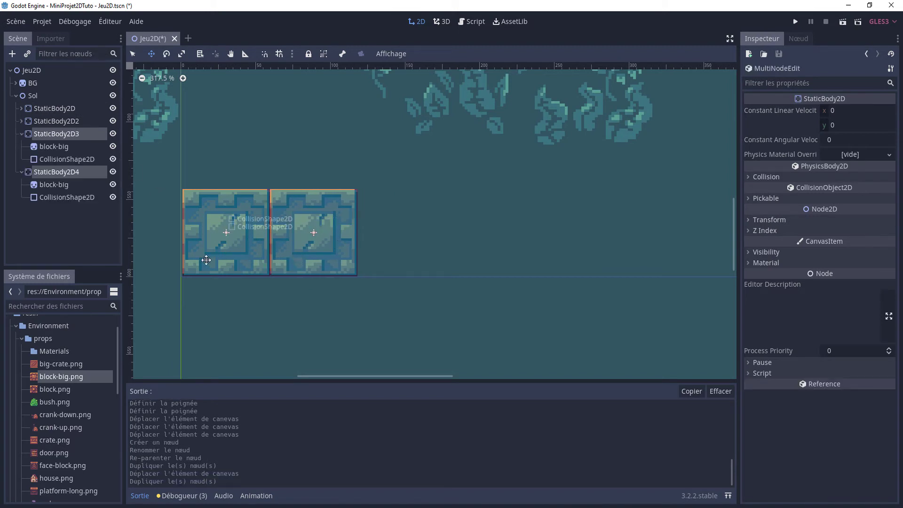
drag(204, 260, 371, 269)
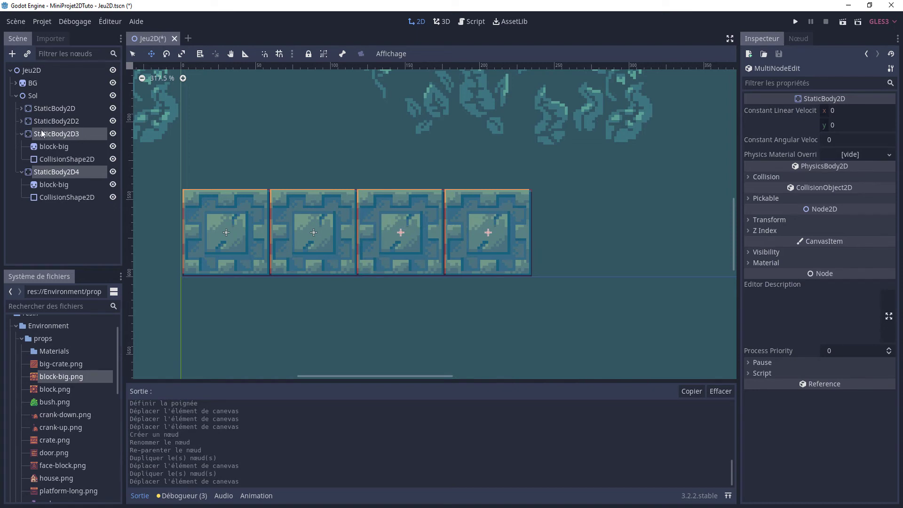
click(22, 134)
click(21, 146)
Step: Duplicate the four blocks to extend the ground row to eight
shift+click(46, 109)
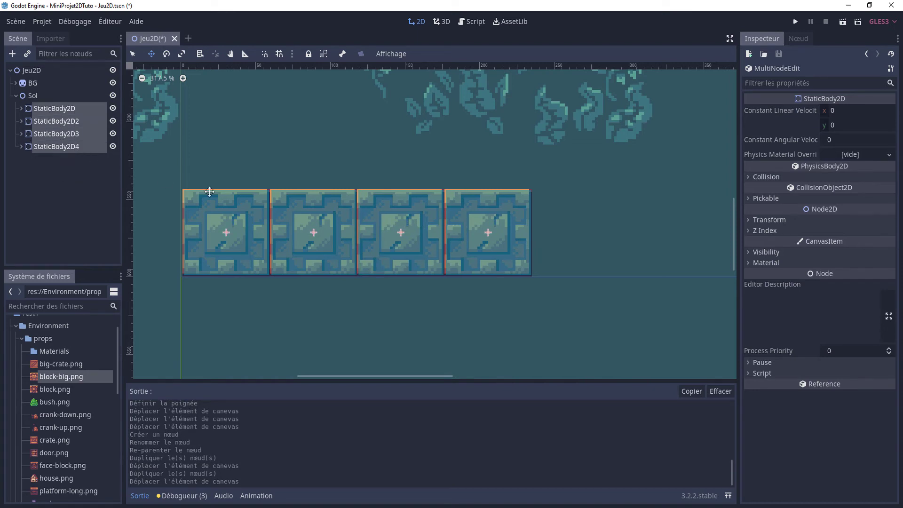
key(ctrl+d)
mouse_move(313, 267)
mouse_down()
mouse_move(577, 270)
mouse_move(555, 271)
mouse_up()
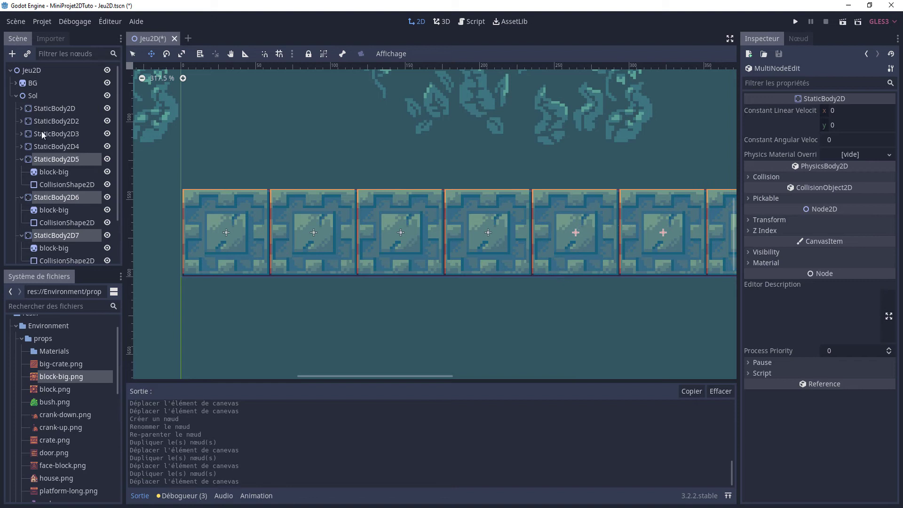
click(22, 158)
click(22, 172)
click(21, 184)
click(21, 197)
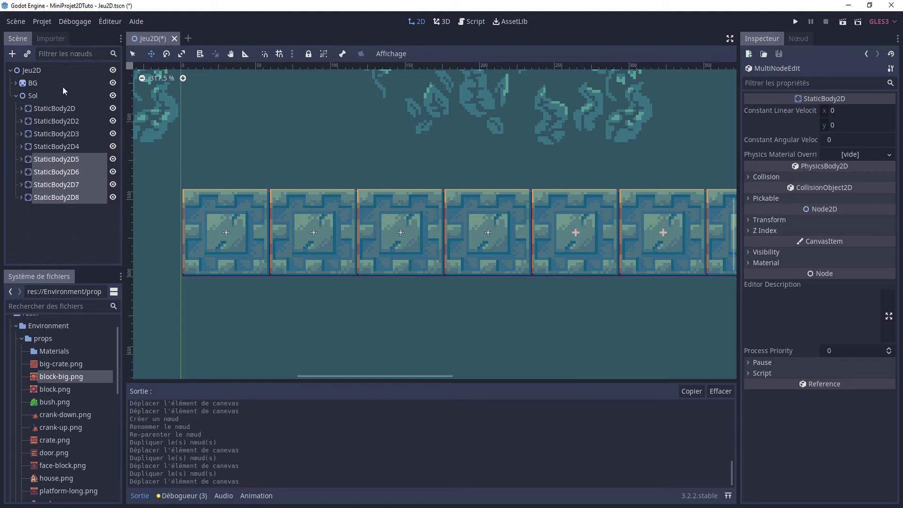
Step: Duplicate the blocks twice more, extending the ground row up to StaticBody2D17
shift+click(54, 112)
scroll(350, 225, down, 5)
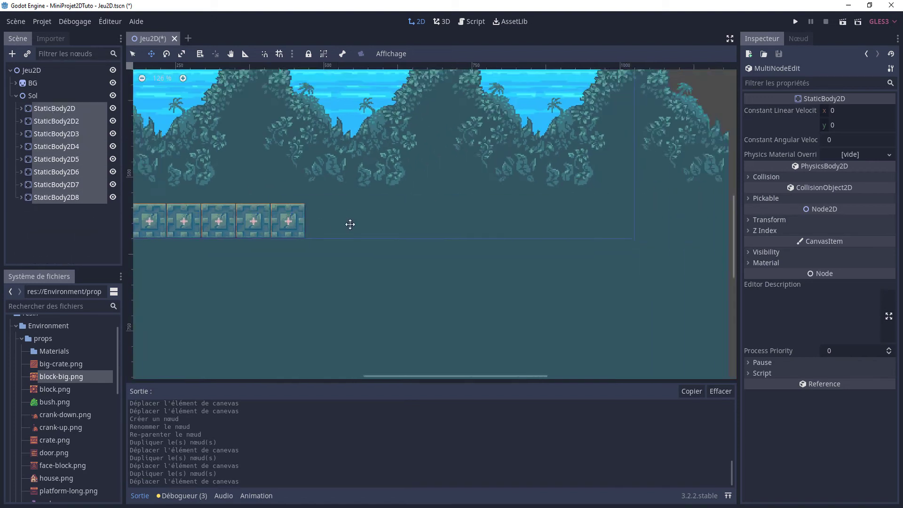
scroll(349, 224, down, 1)
key(ctrl+d)
drag(197, 219, 389, 234)
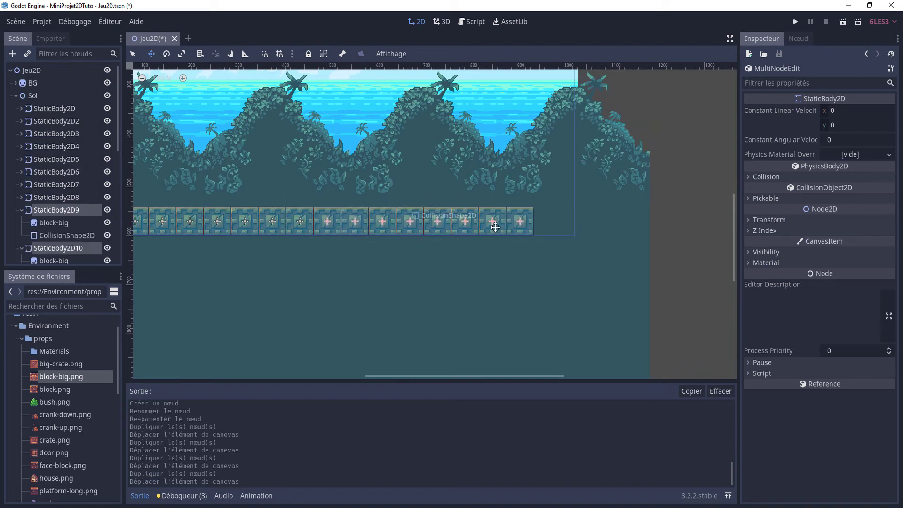
scroll(66, 224, down, 5)
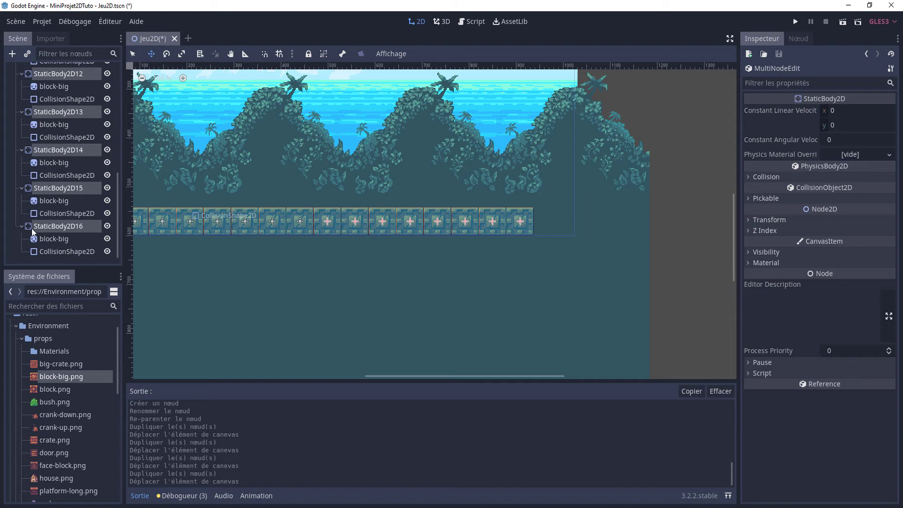
key(ctrl+d)
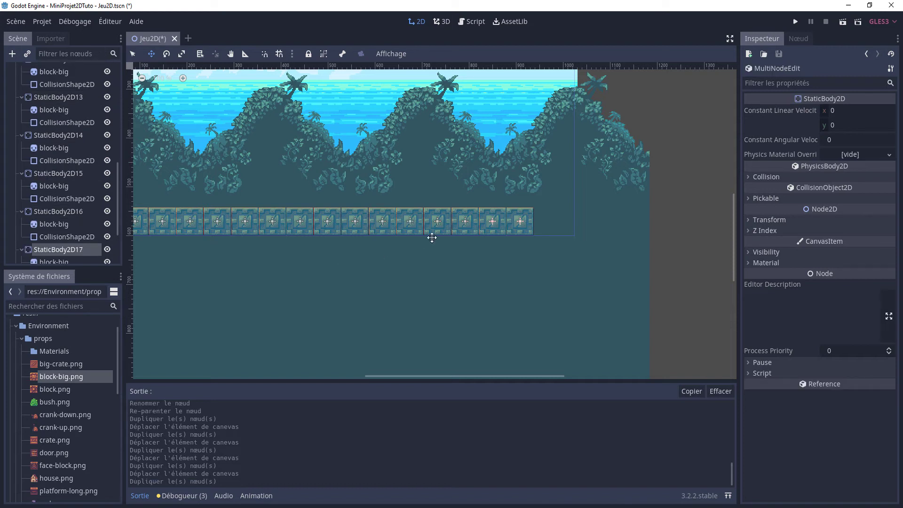
drag(432, 237, 544, 237)
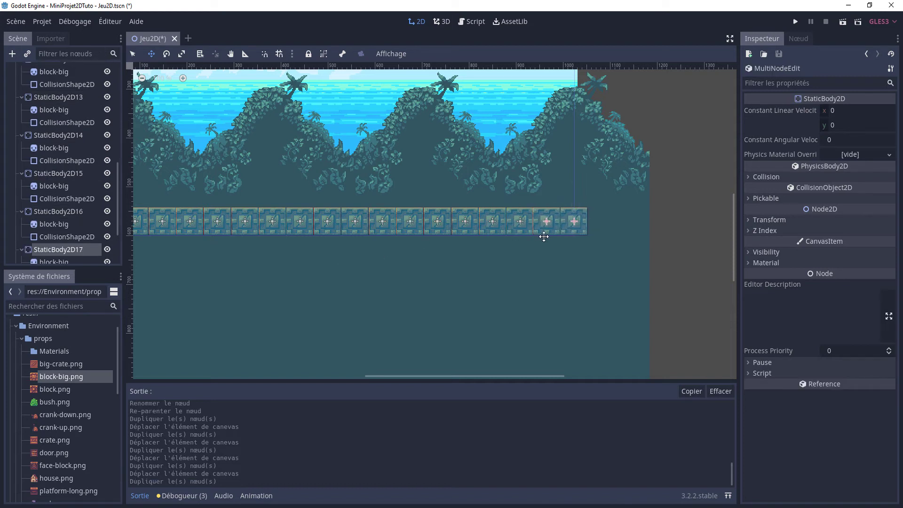
Step: Save and test-run Jeu2D.tscn with F6 to check the block ground under the backdrop, then close the game
scroll(385, 262, down, 3)
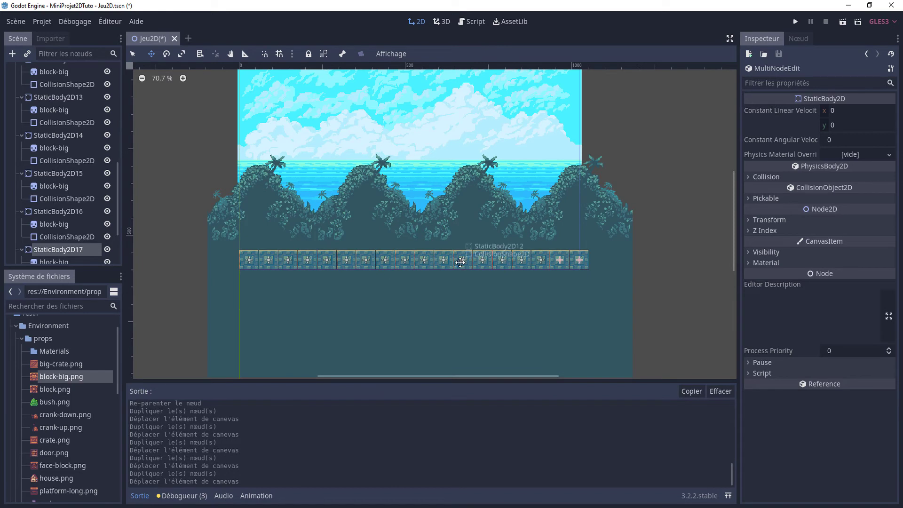
key(F6)
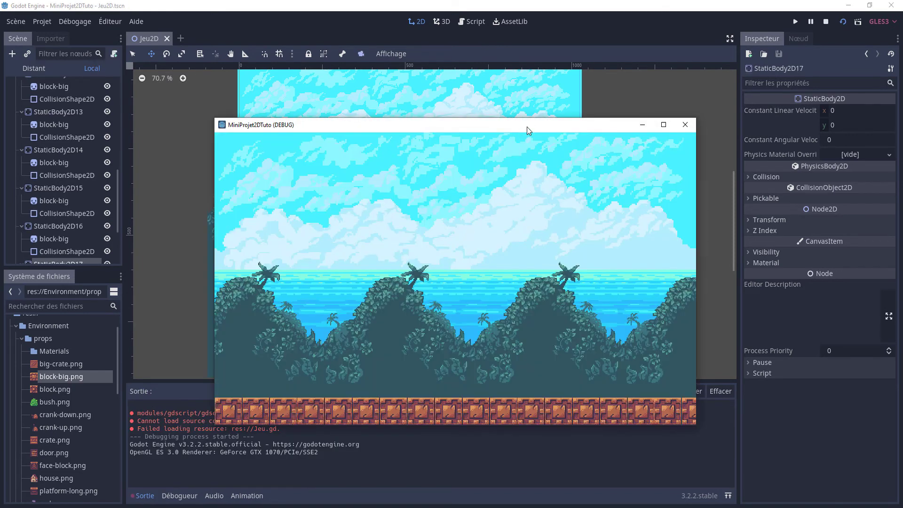
drag(527, 126, 468, 81)
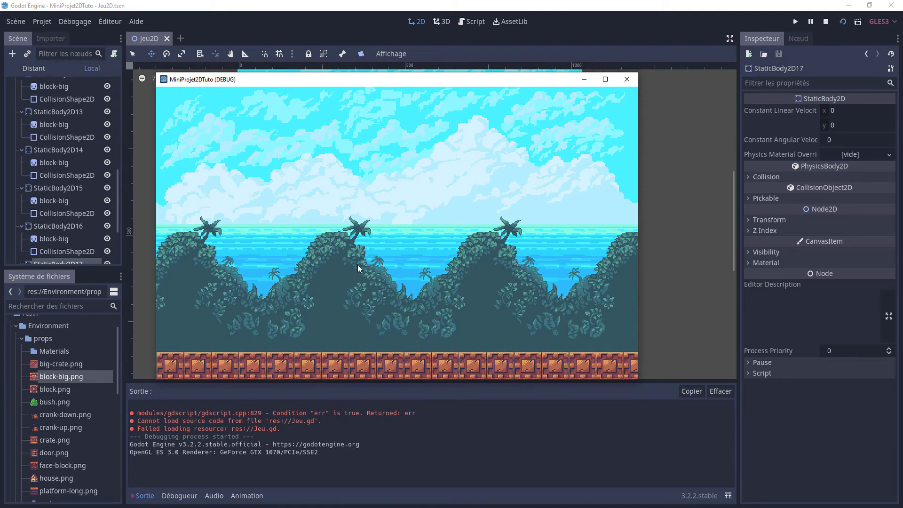
click(626, 79)
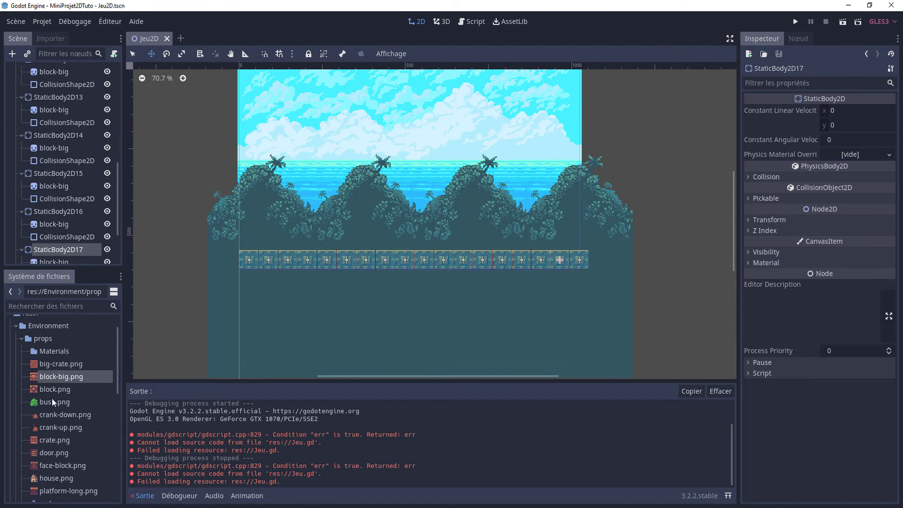
Step: Inspect the import settings of block-big.png, big-crate.png, block.png, crank-up.png and bush.png
click(51, 40)
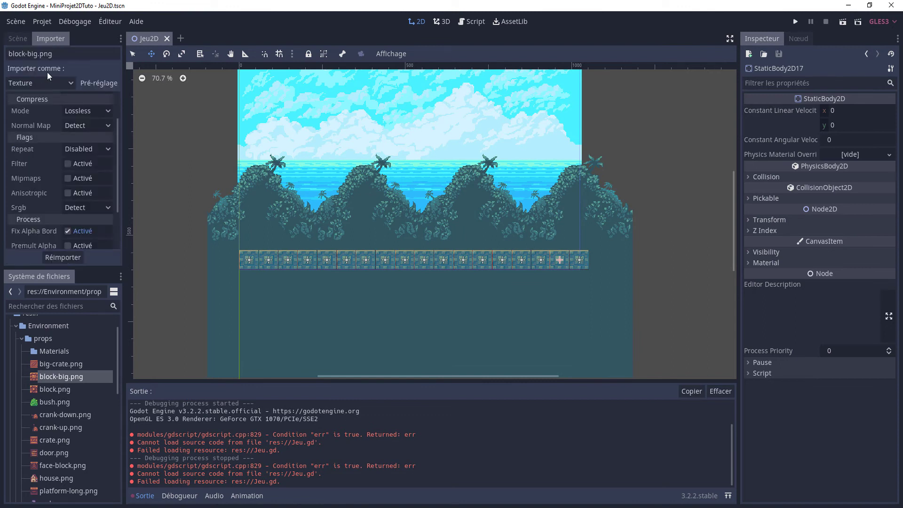
click(62, 367)
click(52, 389)
click(55, 428)
click(54, 402)
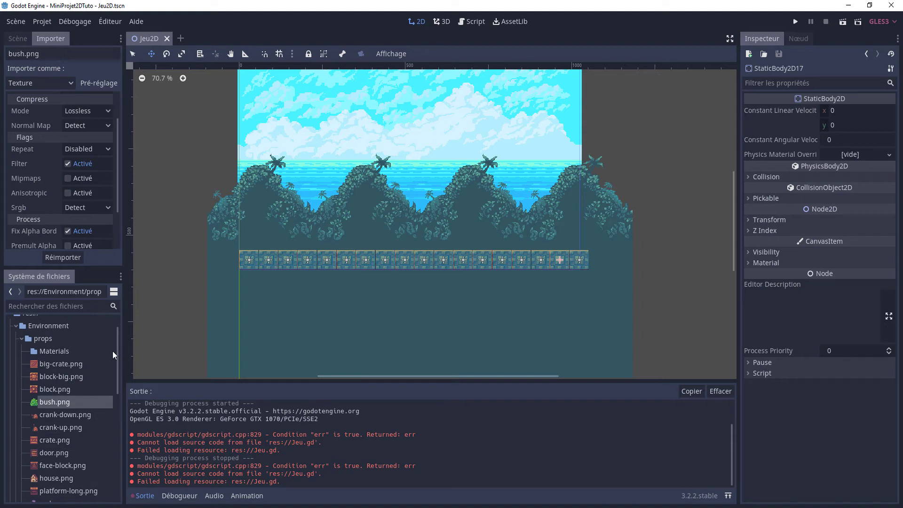
Step: Select big-crate.png through door.png and reimport them with the Filter flag overridden to off
scroll(118, 398, up, 2)
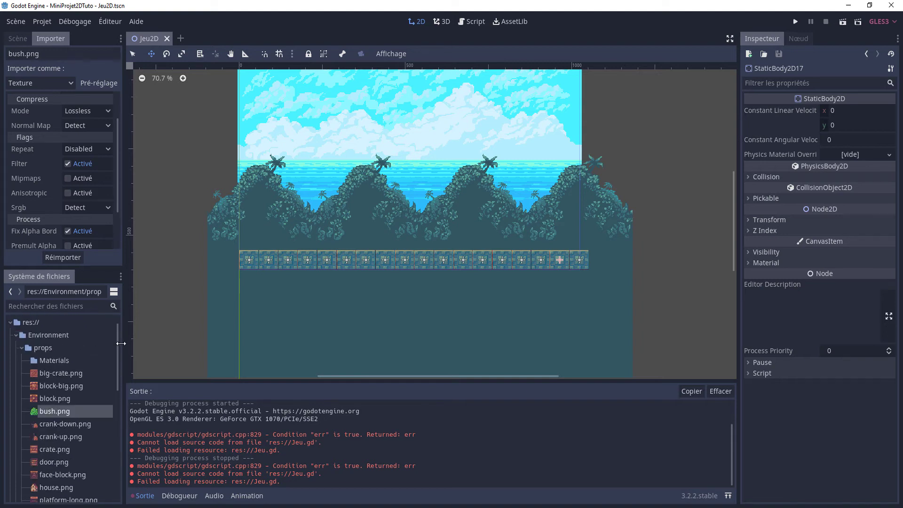
click(55, 373)
shift+click(48, 462)
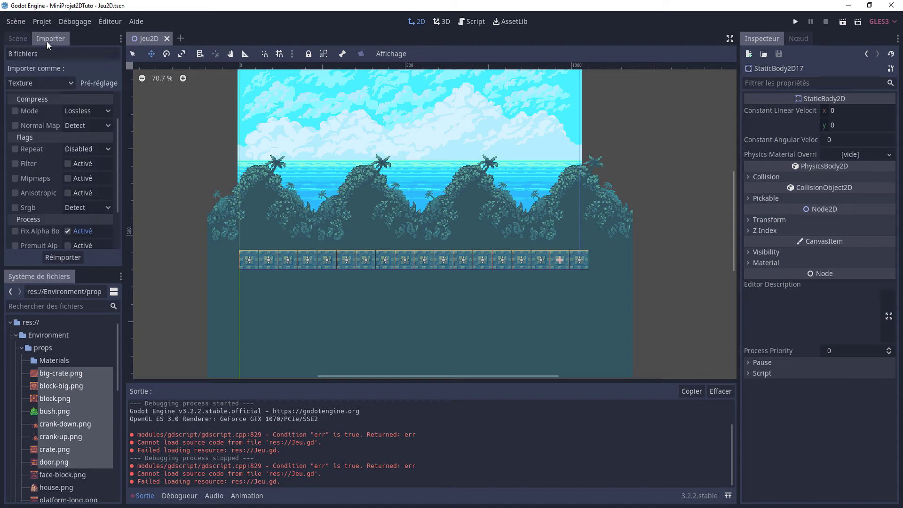
click(69, 163)
click(64, 258)
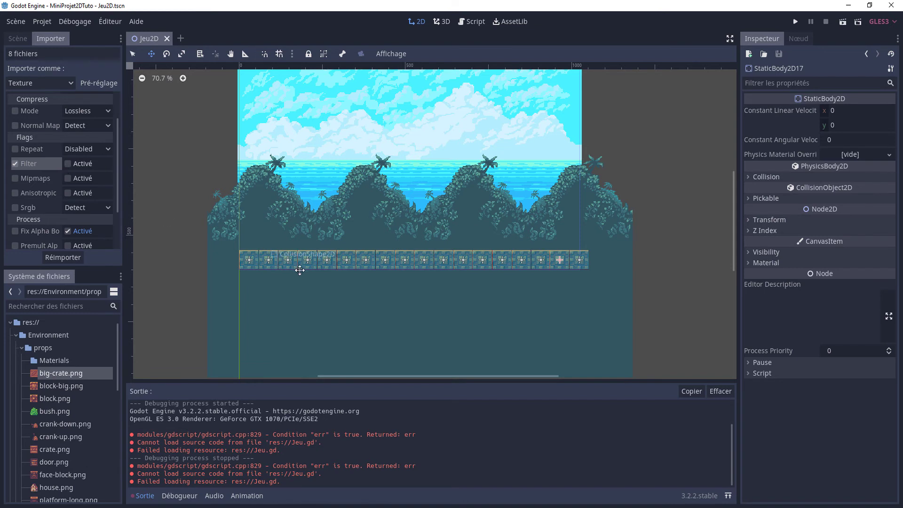
scroll(262, 276, up, 8)
scroll(333, 288, up, 2)
scroll(343, 271, up, 4)
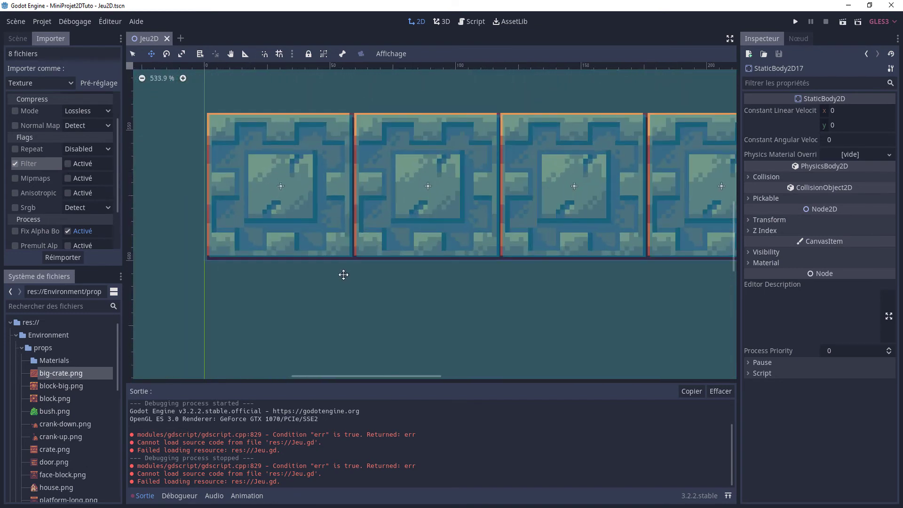
scroll(316, 289, up, 3)
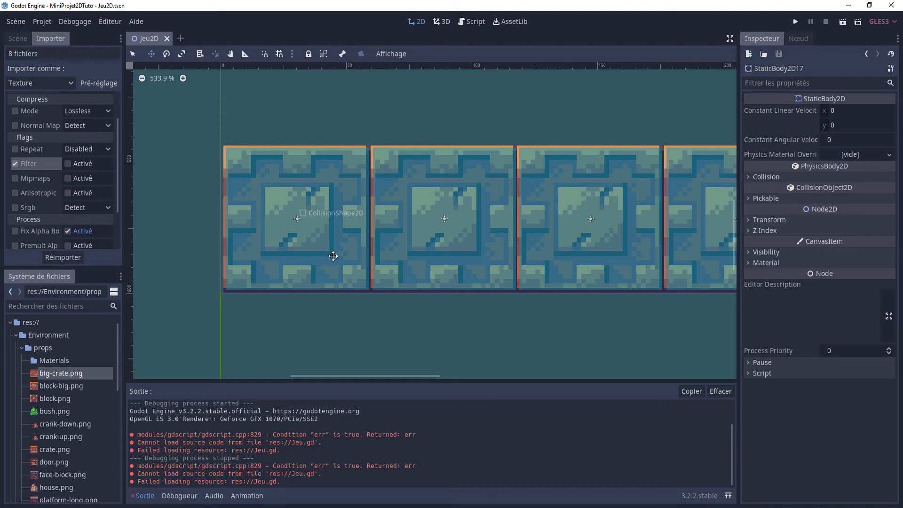
key(F6)
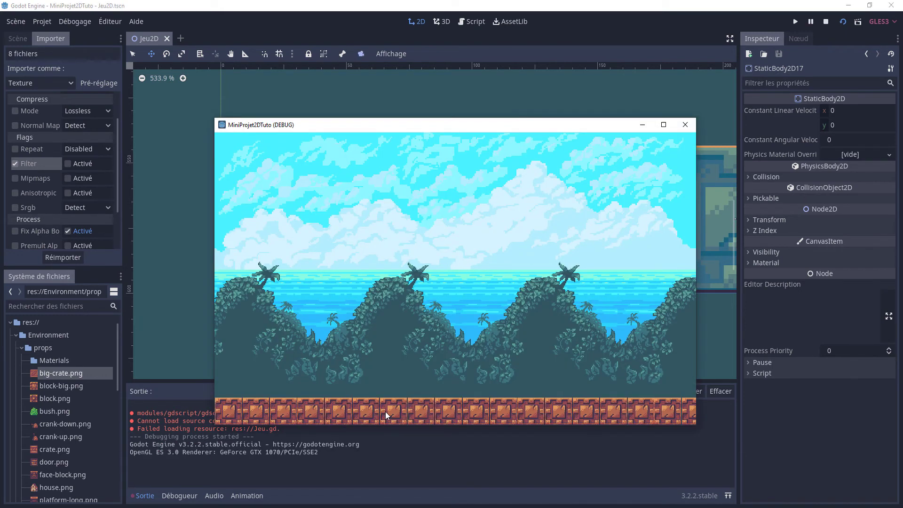
click(685, 124)
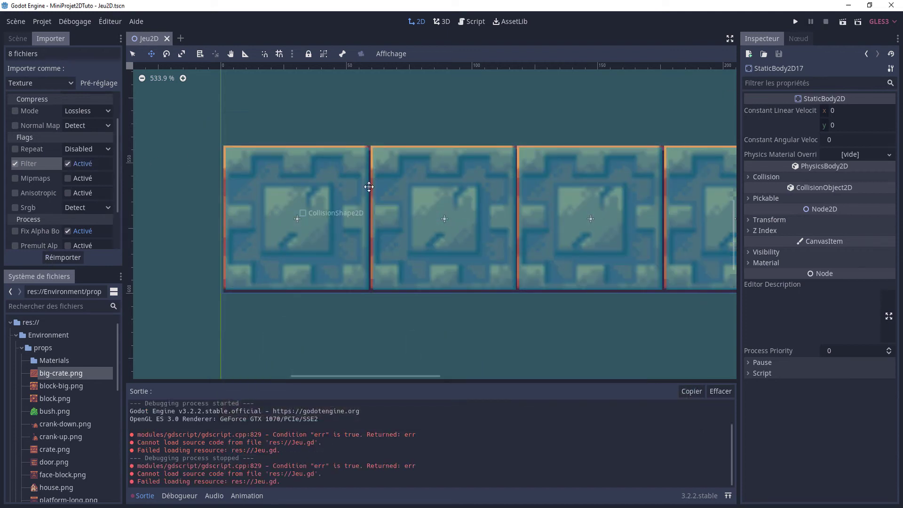
key(F6)
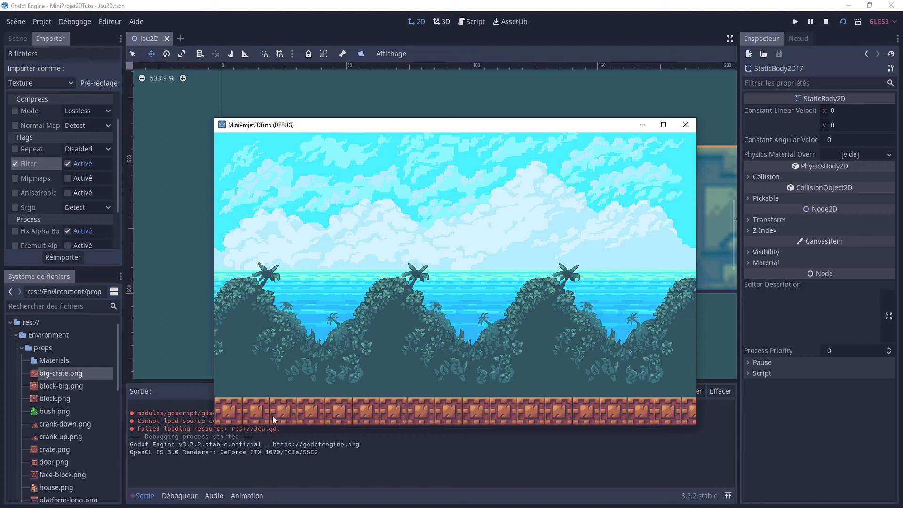
click(684, 125)
scroll(350, 220, up, 1)
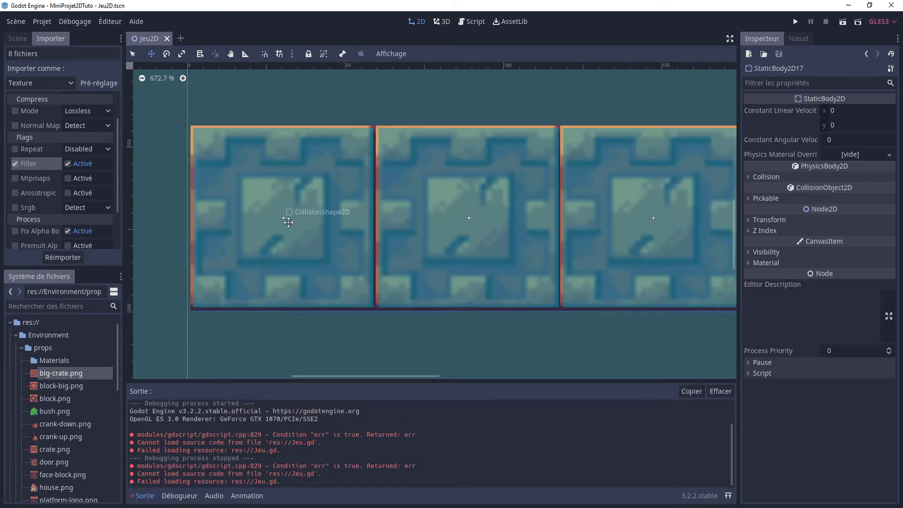
scroll(287, 221, up, 1)
Step: Expand StaticBody2D in the scene tree and hide the first block's collision shape
click(18, 39)
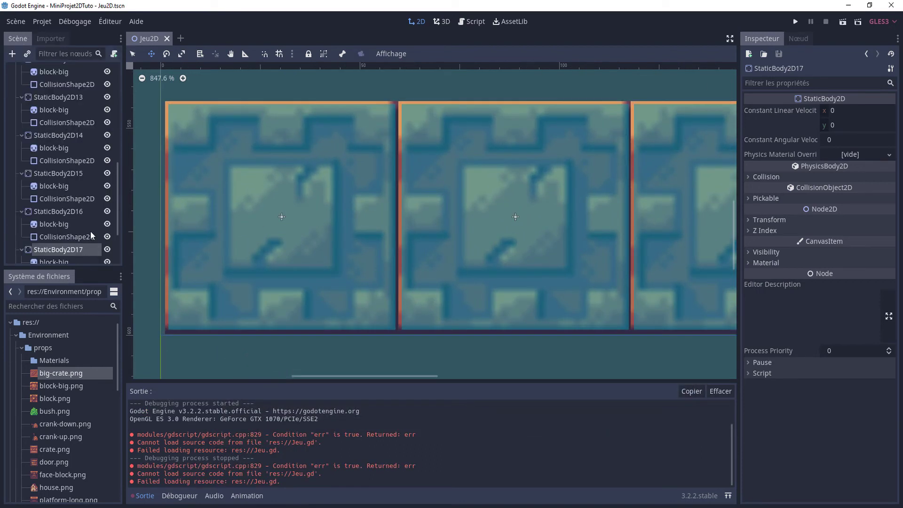
scroll(97, 249, up, 2)
scroll(83, 154, up, 3)
scroll(83, 154, up, 5)
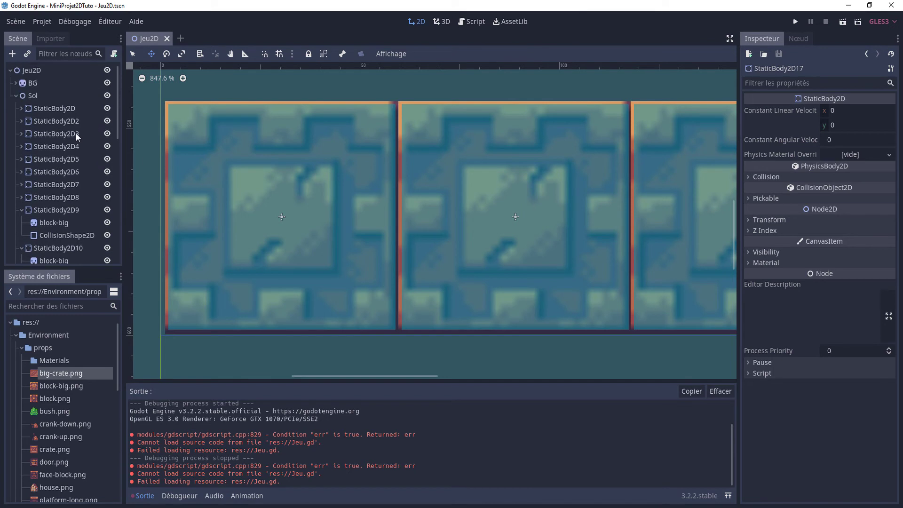
click(22, 109)
click(108, 134)
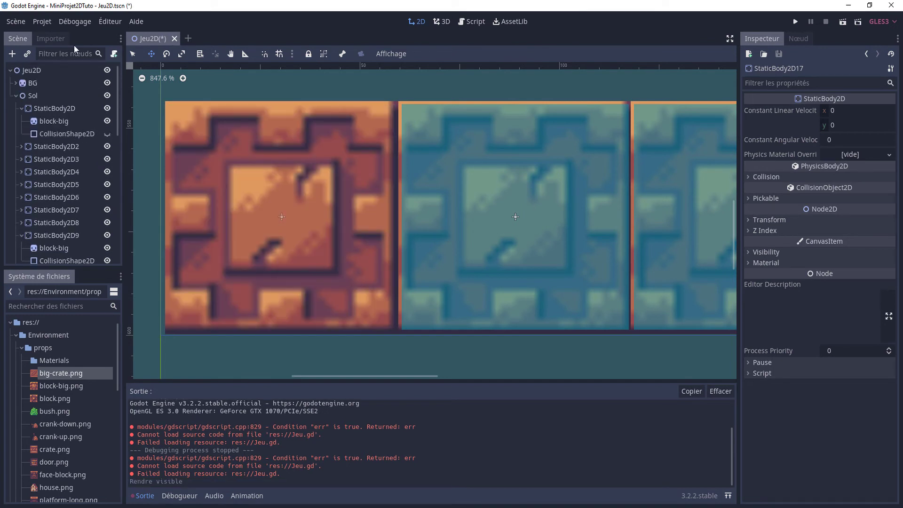
Step: Reimport the textures with filtering off, then show the first block's collision shape again
click(52, 42)
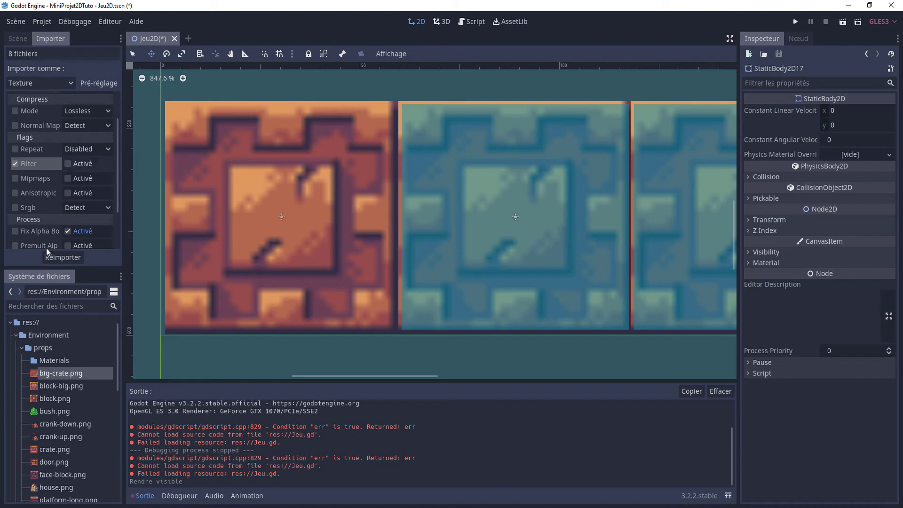
click(53, 259)
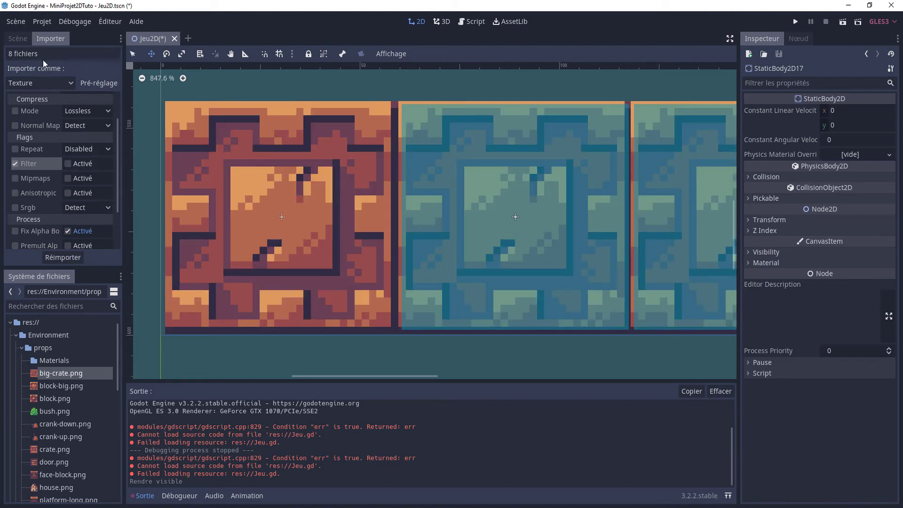
click(21, 42)
click(107, 133)
Step: Collapse StaticBody2D and StaticBody2D9 through StaticBody2D17, then select the first block StaticBody2D
scroll(338, 192, down, 2)
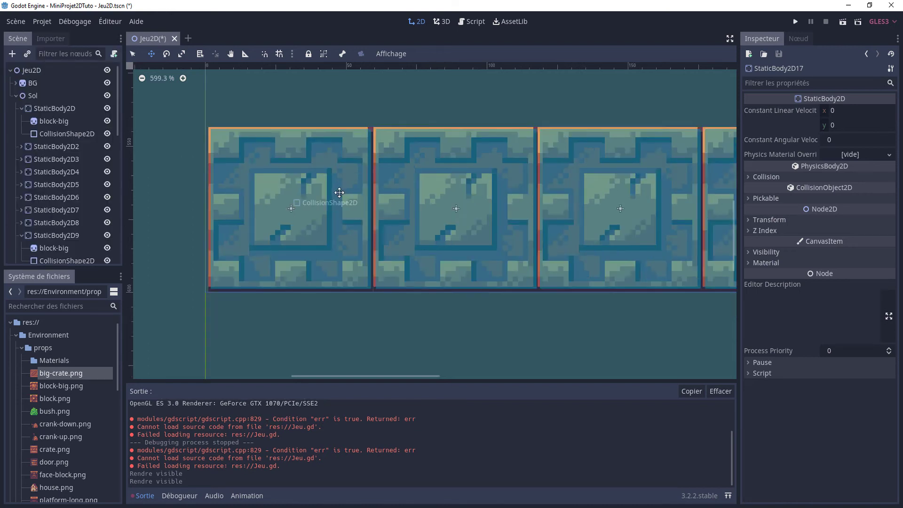
scroll(417, 185, down, 3)
scroll(478, 195, down, 4)
scroll(203, 177, down, 1)
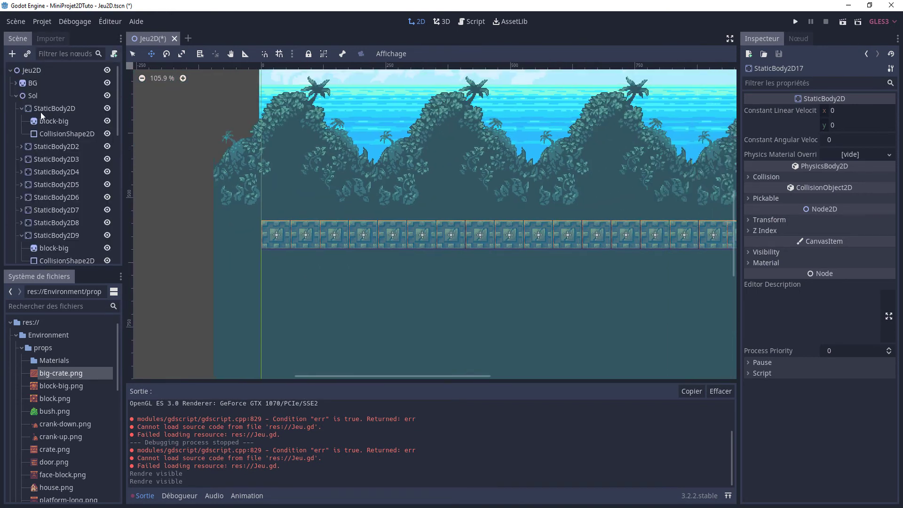
click(21, 108)
click(21, 210)
click(21, 222)
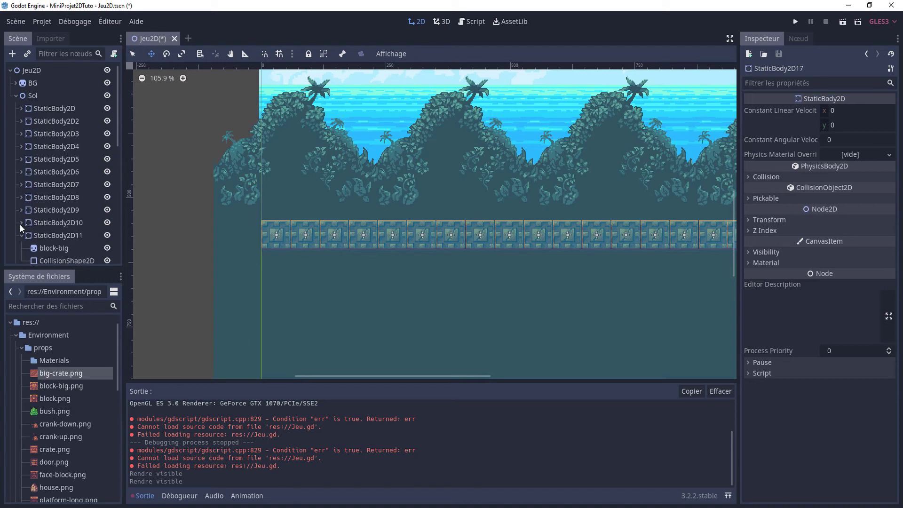
click(21, 235)
scroll(47, 200, down, 3)
click(21, 126)
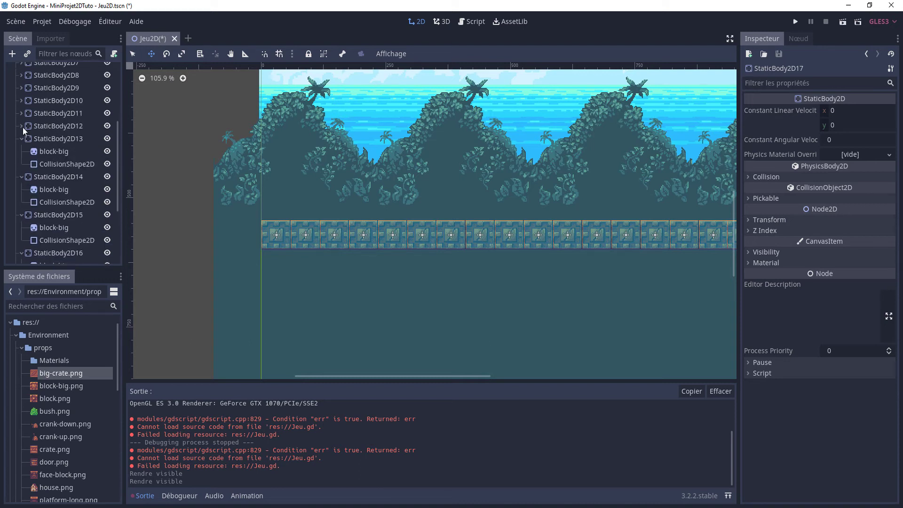
click(21, 139)
click(22, 151)
click(21, 163)
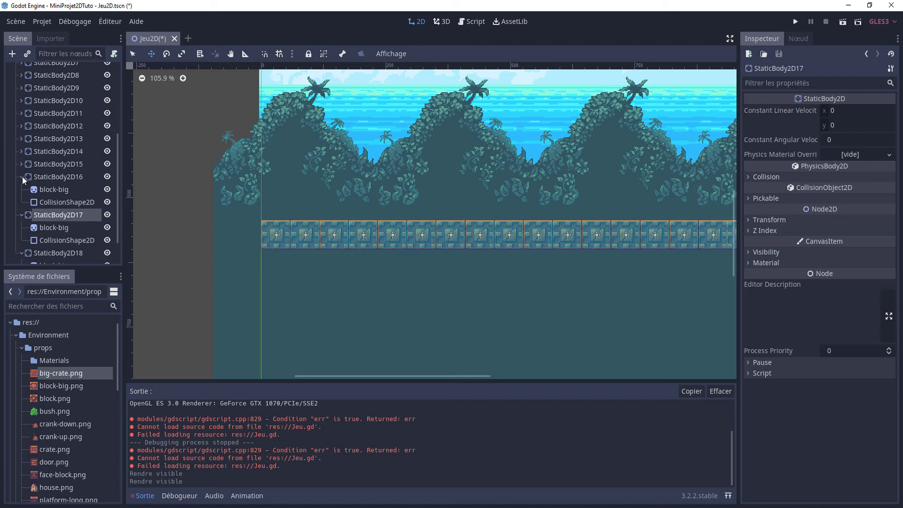
click(21, 177)
click(22, 189)
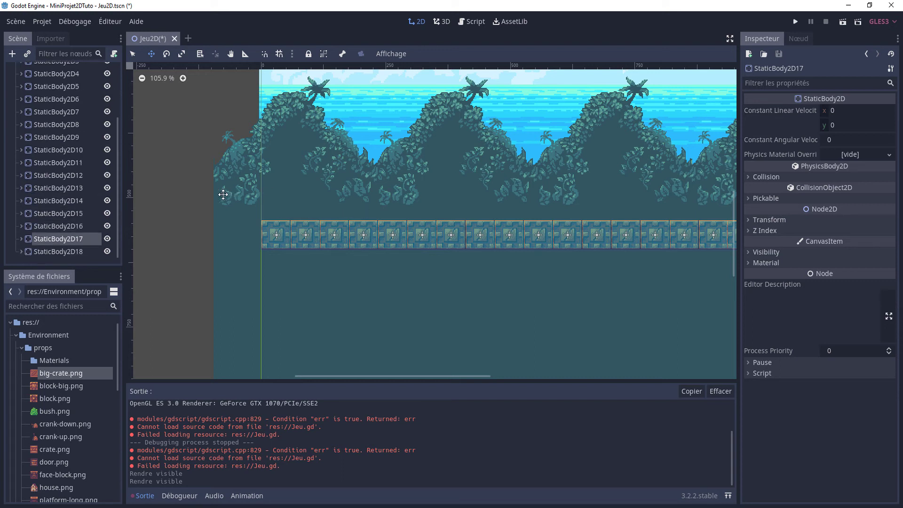
scroll(197, 214, down, 5)
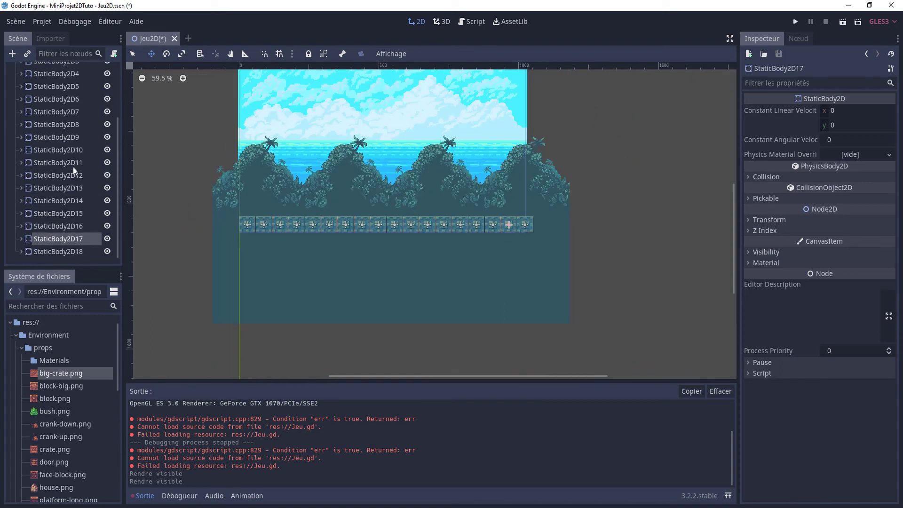
scroll(73, 167, up, 5)
click(50, 109)
Step: Duplicate StaticBody2D, rename the copy to 'Murs', and move it left of the ground row
key(ctrl+d)
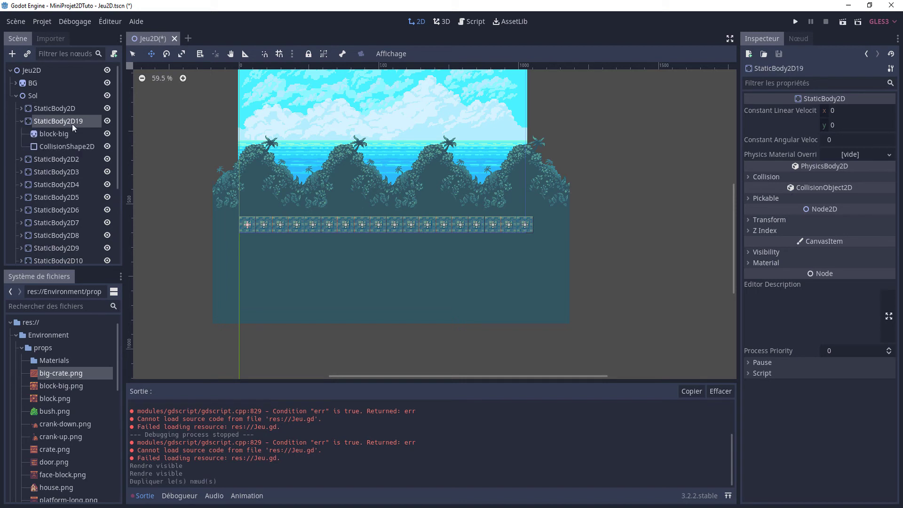
drag(47, 121, 55, 109)
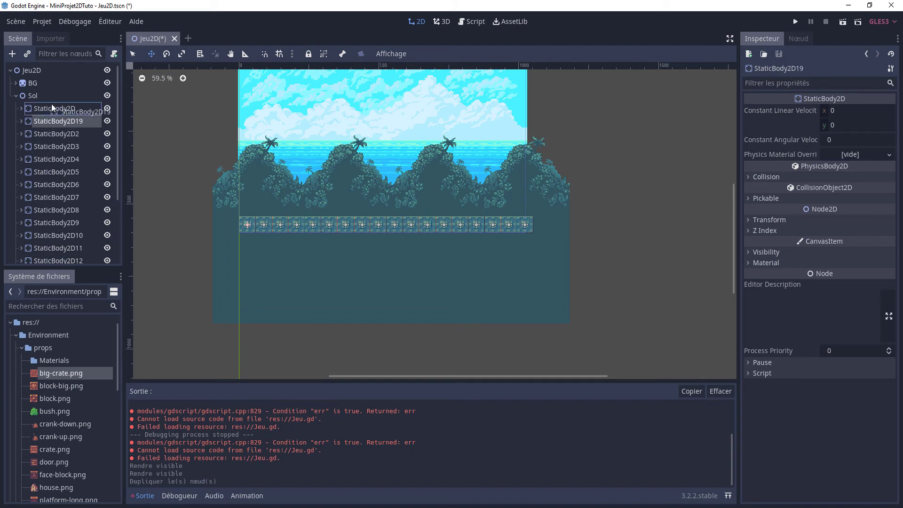
click(54, 109)
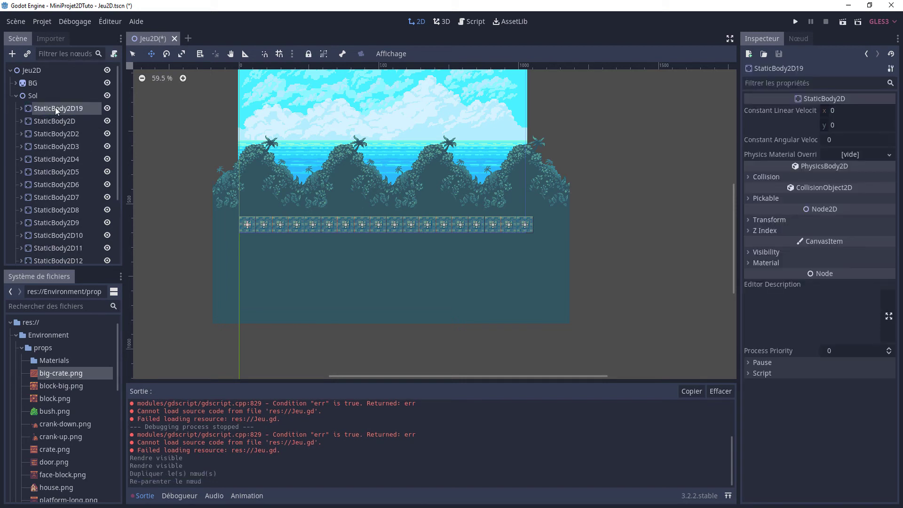
right_click(55, 107)
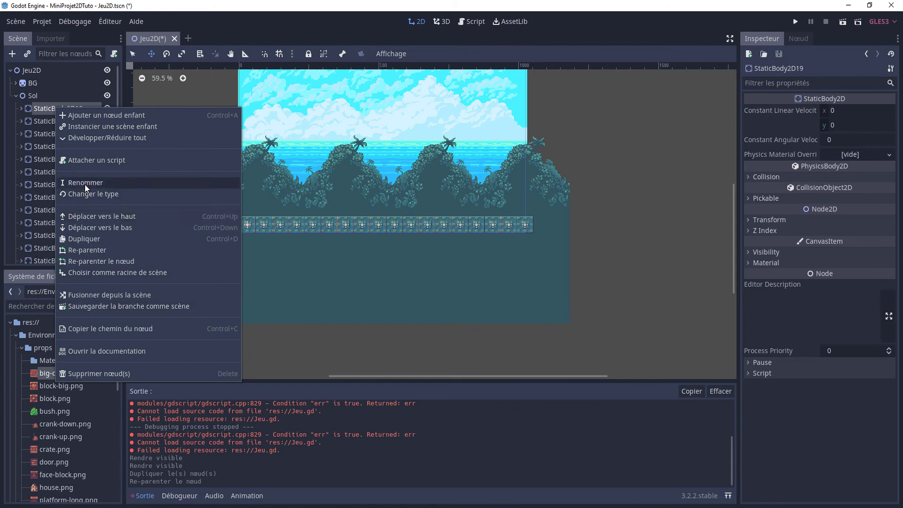
click(85, 184)
text(Murs)
key(Return)
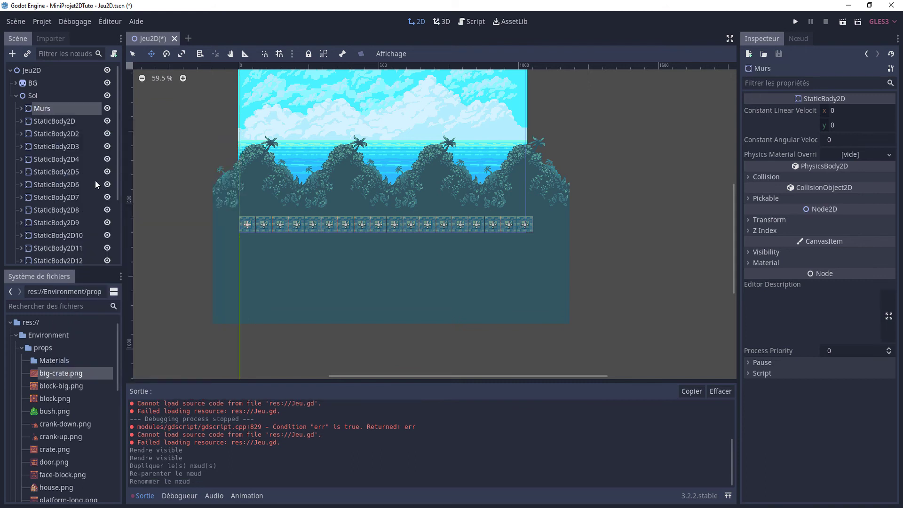
scroll(247, 182, up, 2)
drag(301, 228, 223, 226)
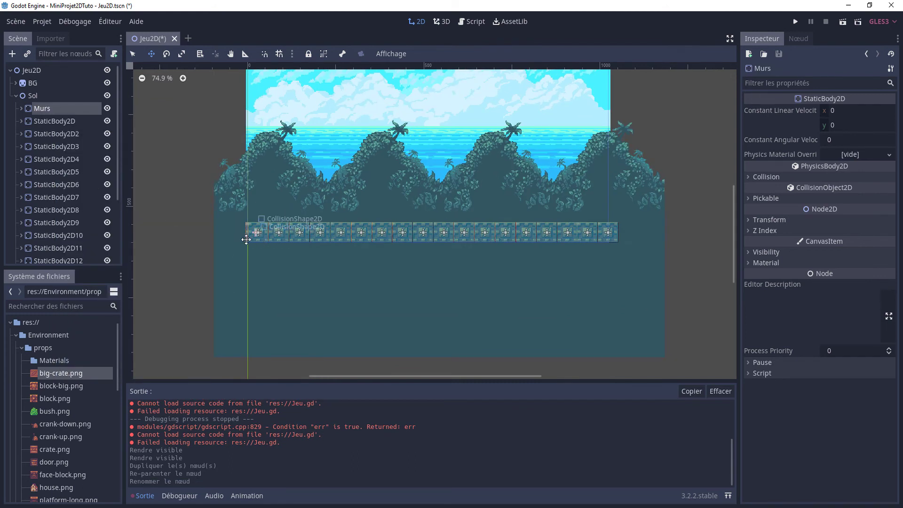
Step: Delete the block-big sprite from Murs
click(26, 112)
right_click(45, 121)
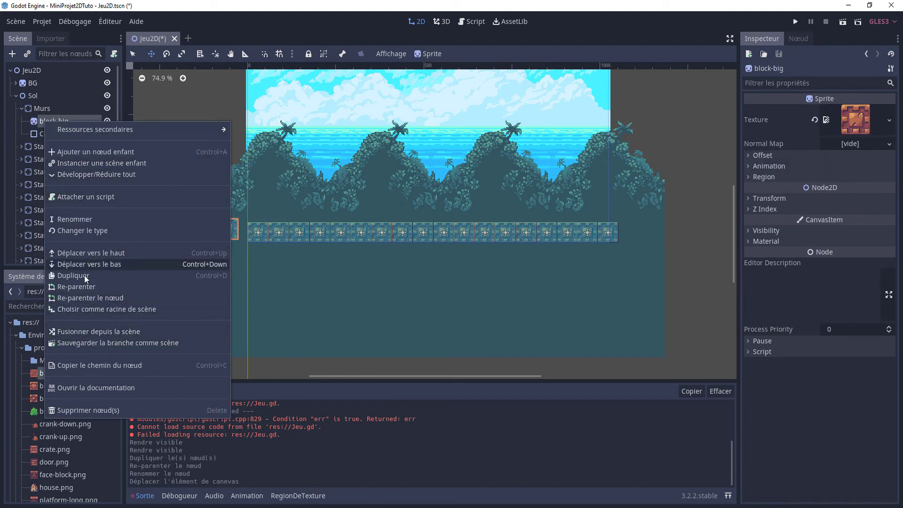
click(35, 120)
key(Delete)
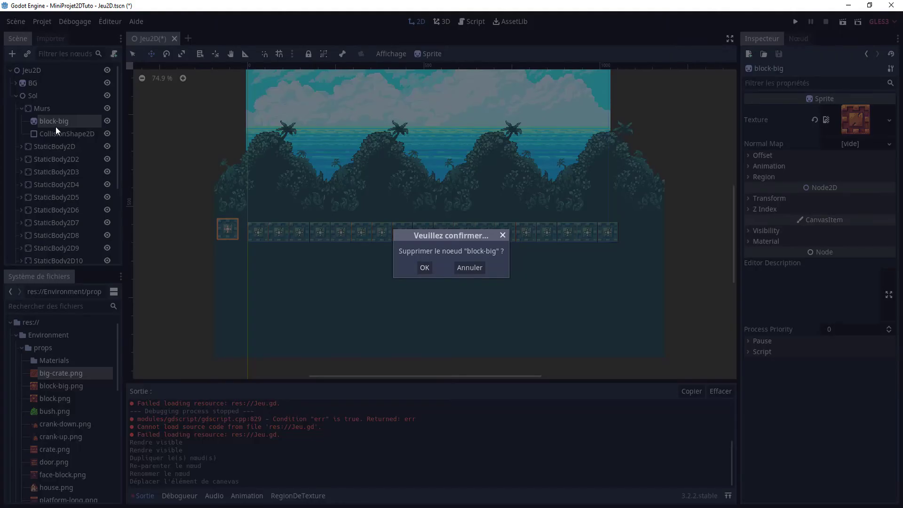
key(Return)
Step: Delete the CollisionShape2D under Murs and reselect the Murs body
click(71, 121)
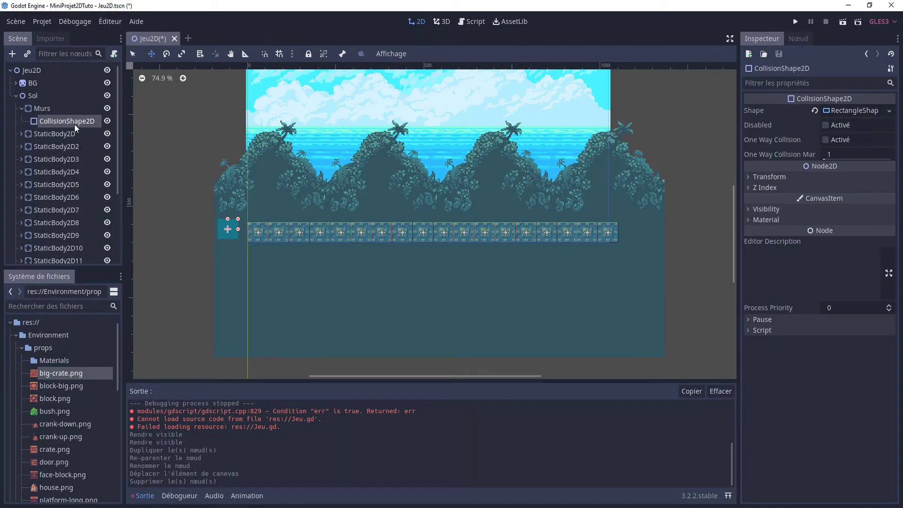
key(Delete)
click(420, 267)
click(61, 111)
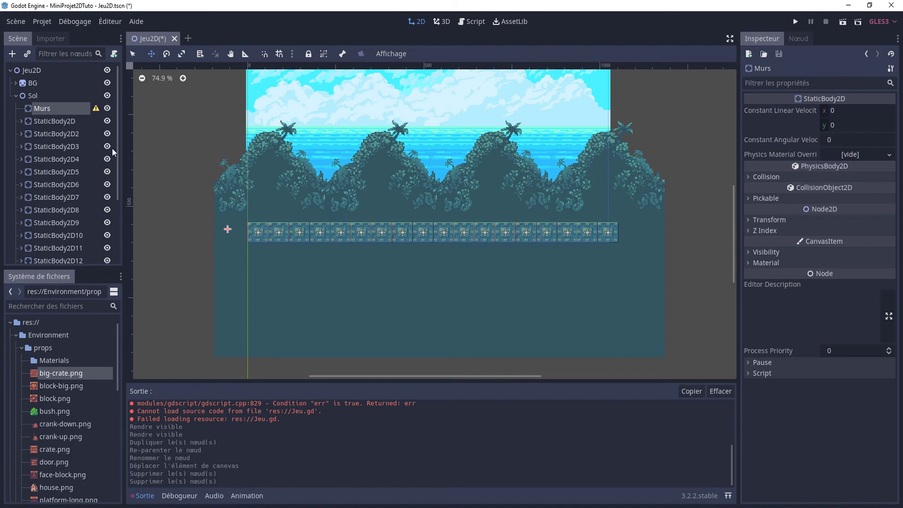
scroll(184, 216, down, 2)
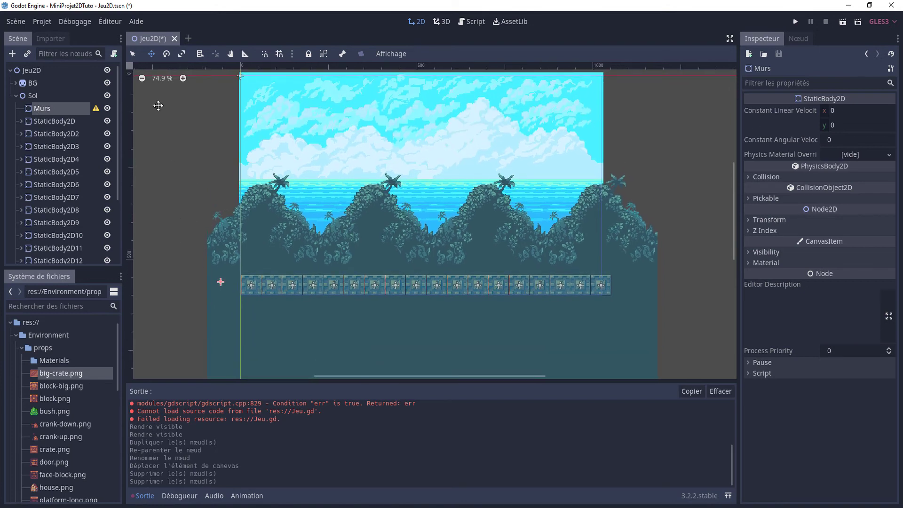
Step: Add a CollisionShape2D under Murs with a new RectangleShape2D
click(13, 55)
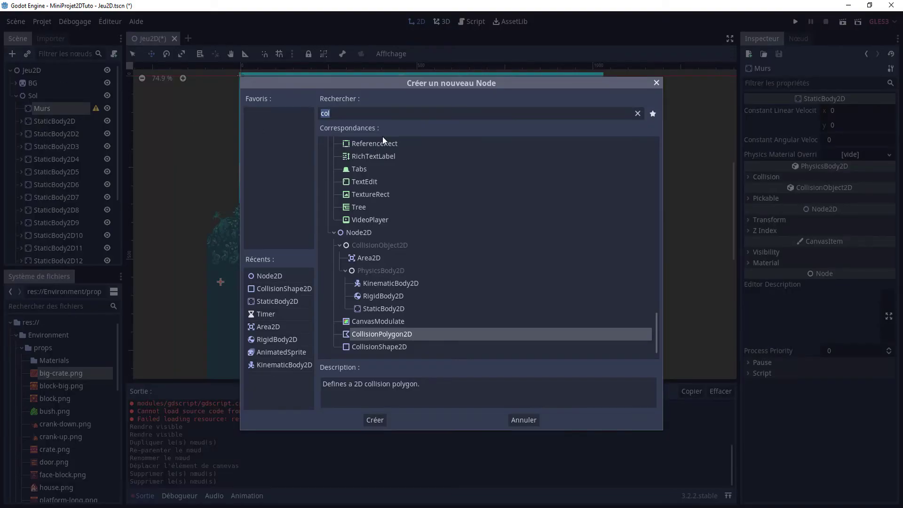
double_click(398, 346)
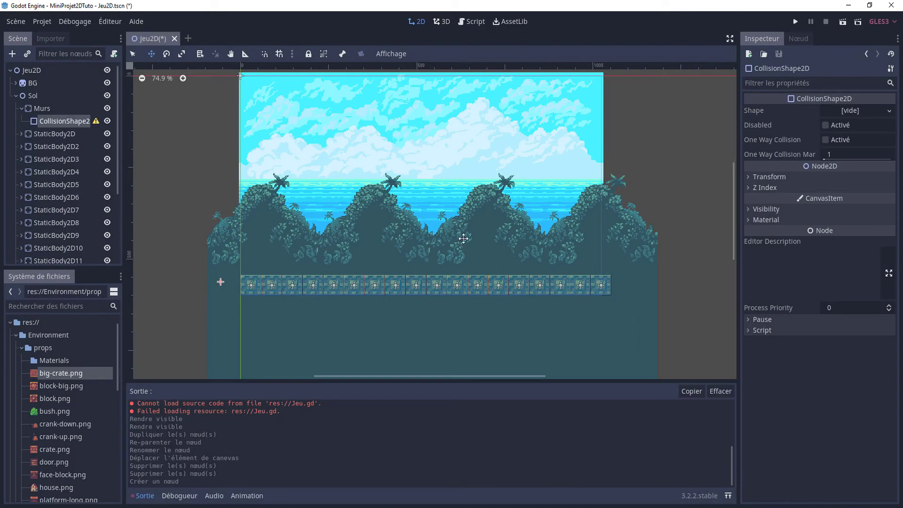
click(865, 108)
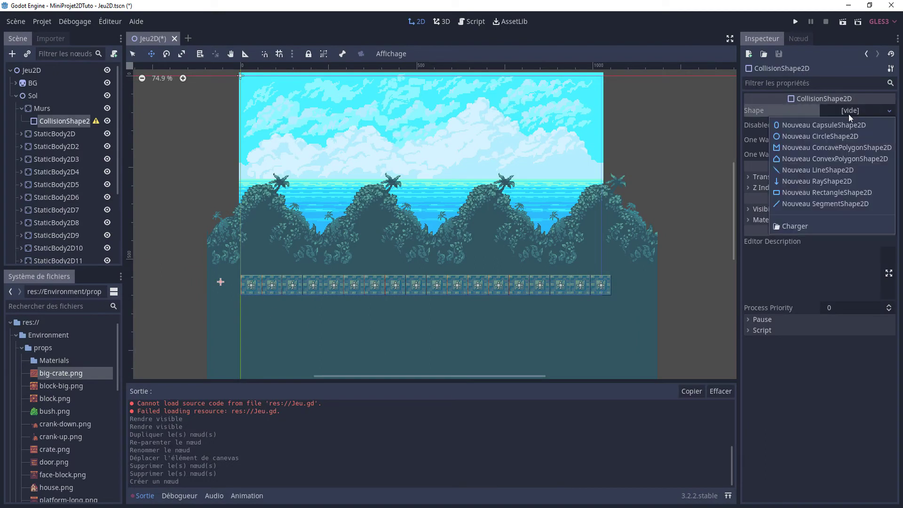
click(785, 191)
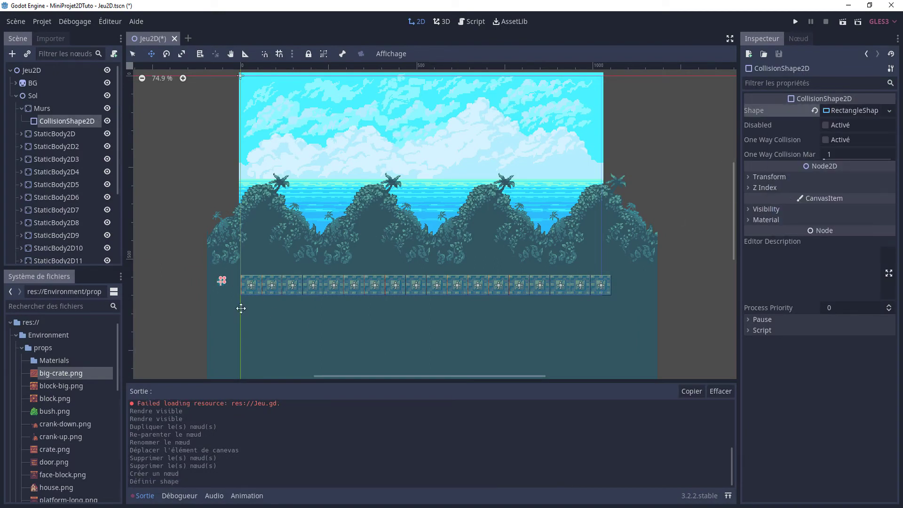
Step: Stretch the rectangle into a tall wall and position it along the level's left edge
scroll(224, 299, down, 2)
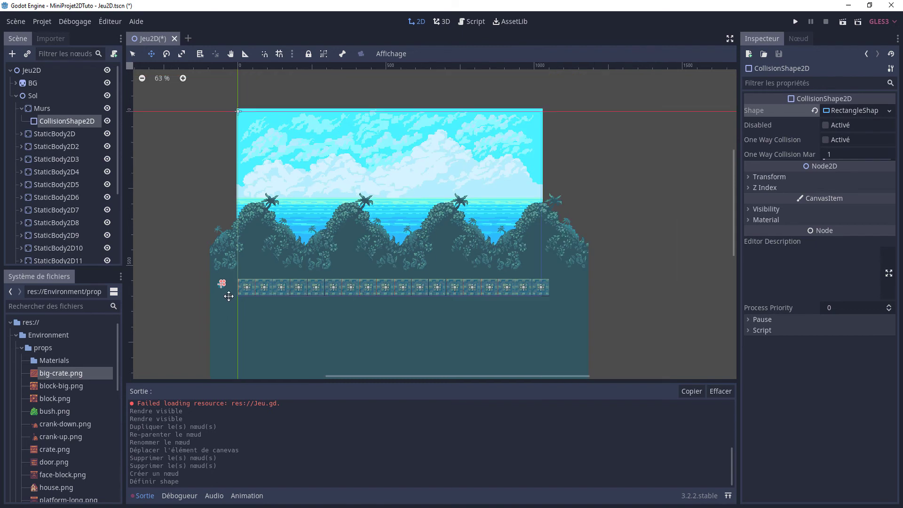
scroll(224, 293, down, 1)
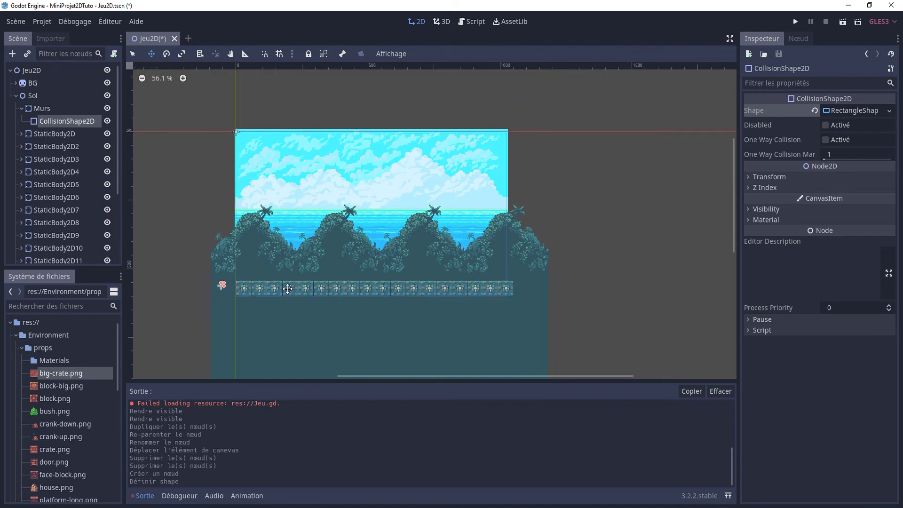
scroll(226, 307, up, 3)
scroll(226, 307, up, 2)
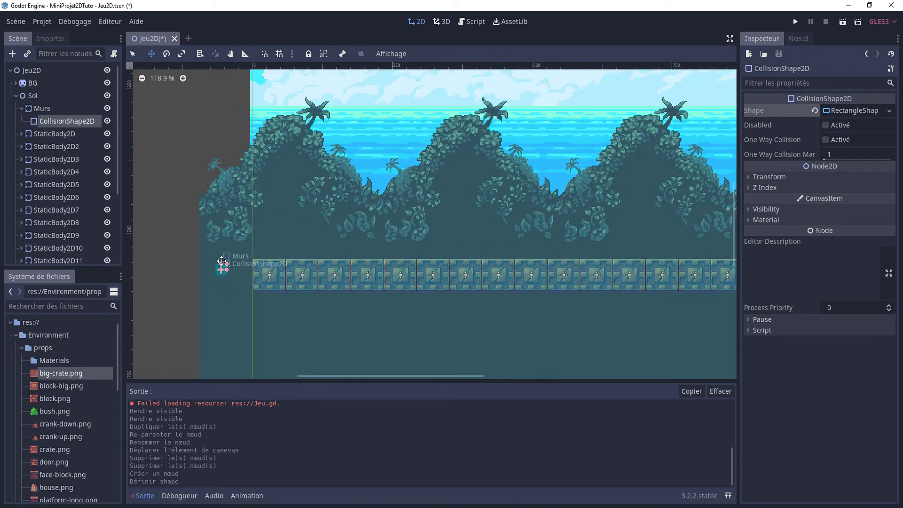
drag(228, 263, 248, 101)
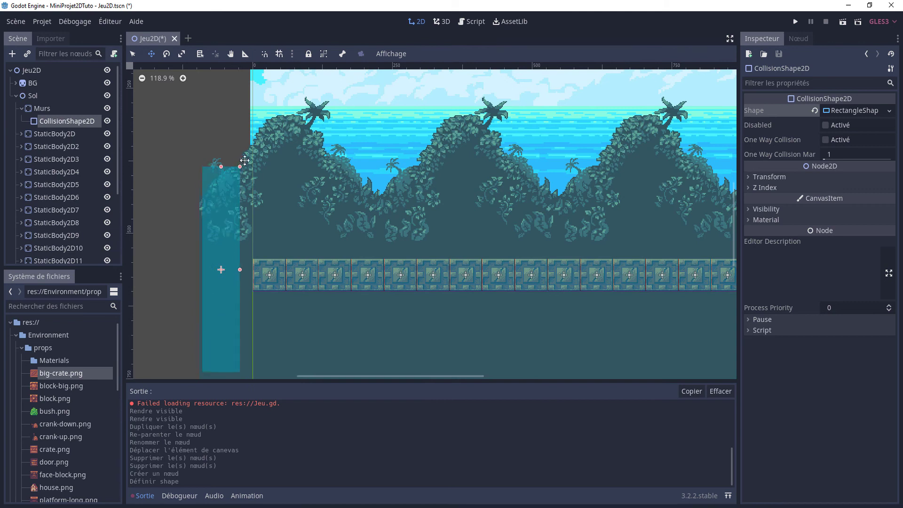
scroll(217, 199, down, 2)
scroll(221, 204, down, 4)
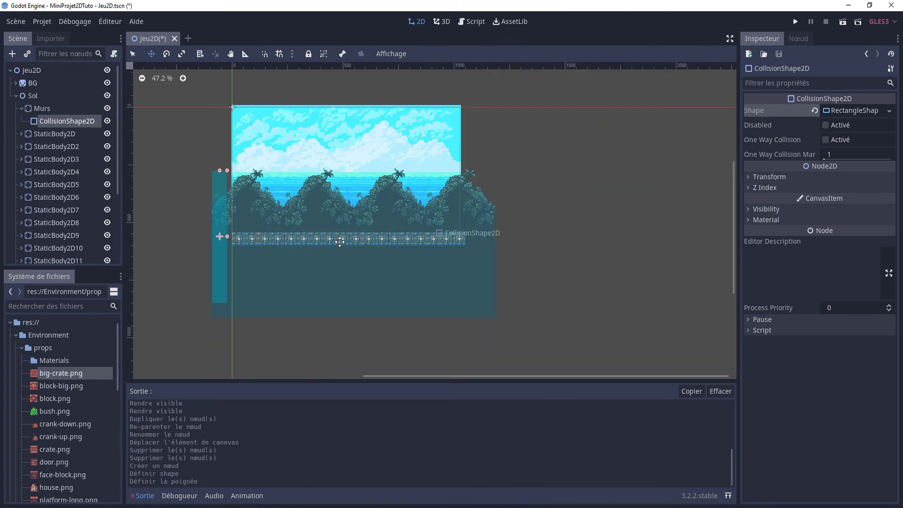
drag(228, 170, 217, 134)
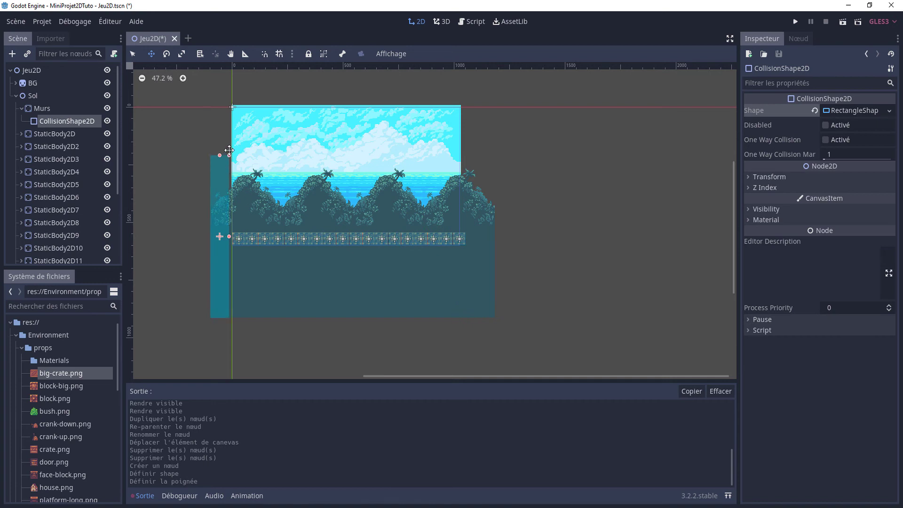
scroll(217, 134, up, 5)
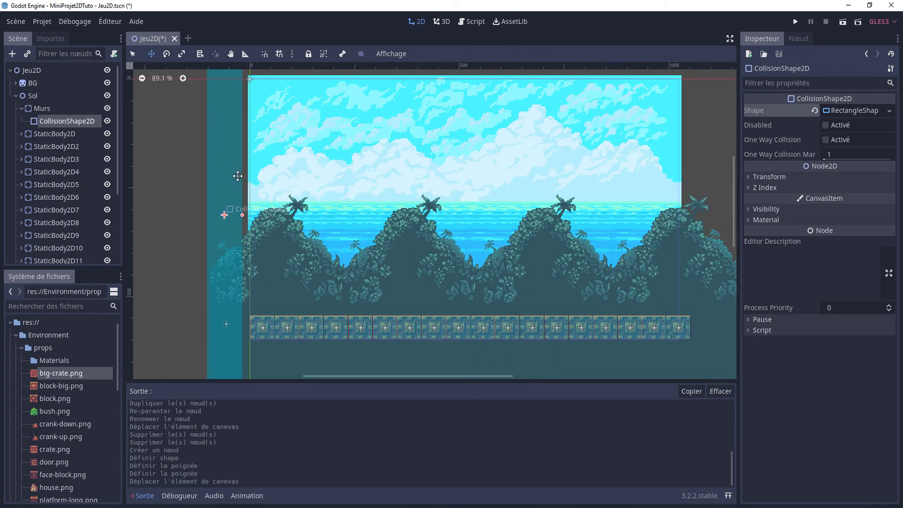
drag(235, 177, 237, 168)
click(237, 168)
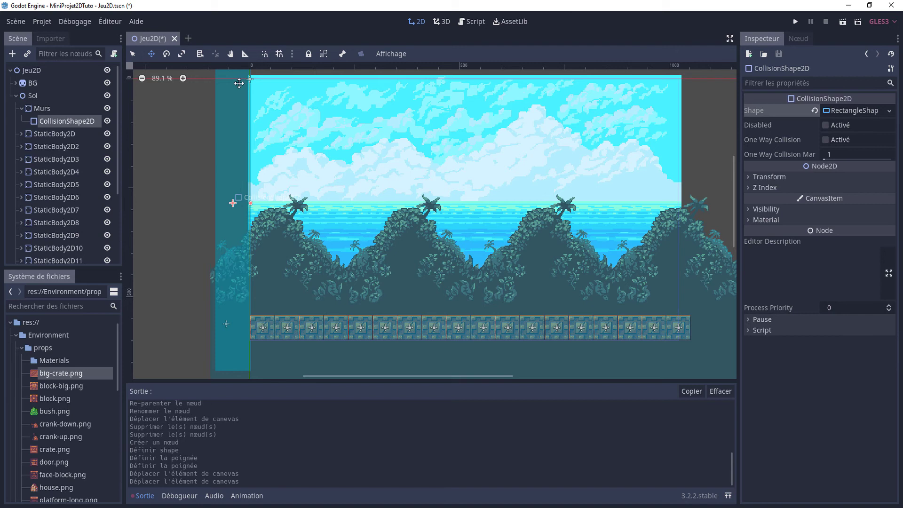
Step: Duplicate the wall shape as CollisionShape2D2, place it at the level's right edge, and collapse Sol
key(ctrl+d)
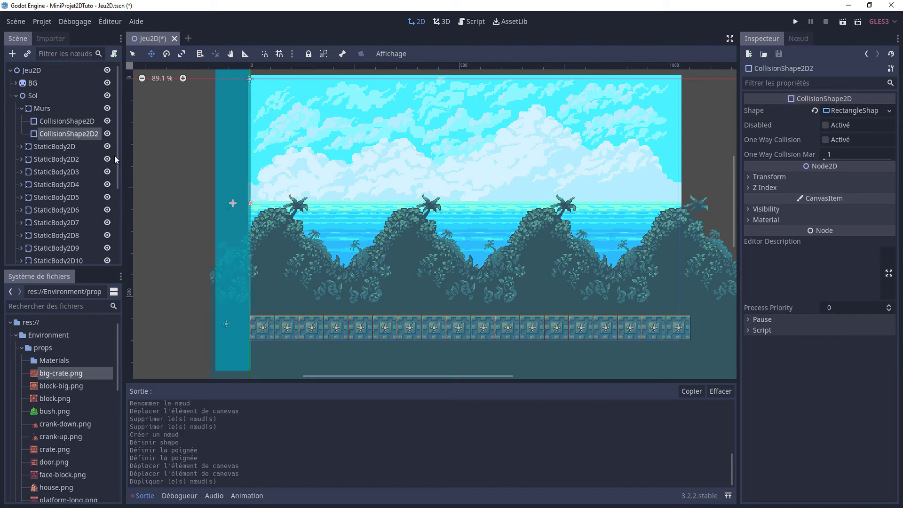
drag(223, 172, 355, 173)
drag(436, 177, 687, 172)
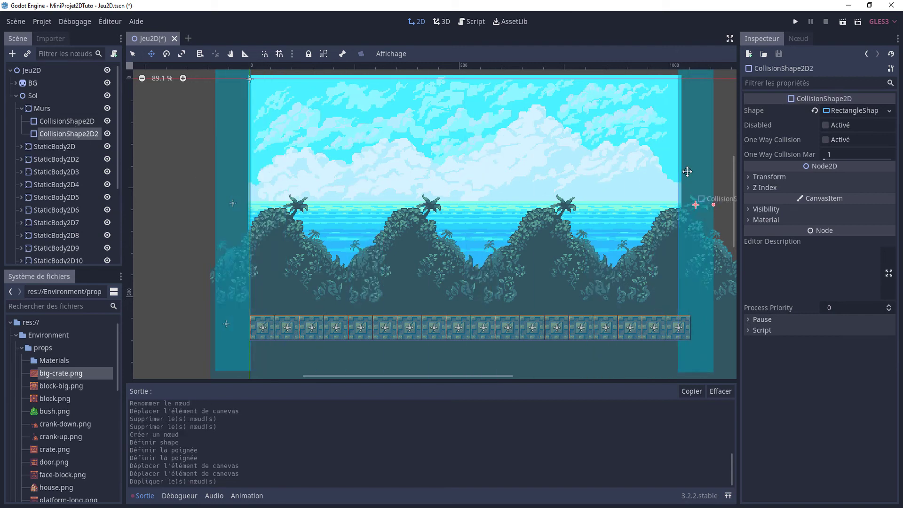
scroll(611, 190, down, 3)
scroll(644, 192, down, 2)
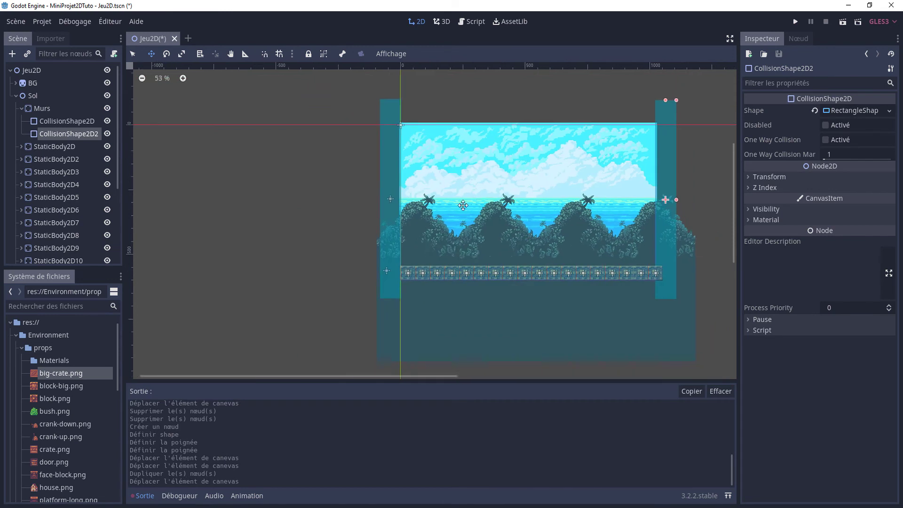
scroll(227, 187, right, 3)
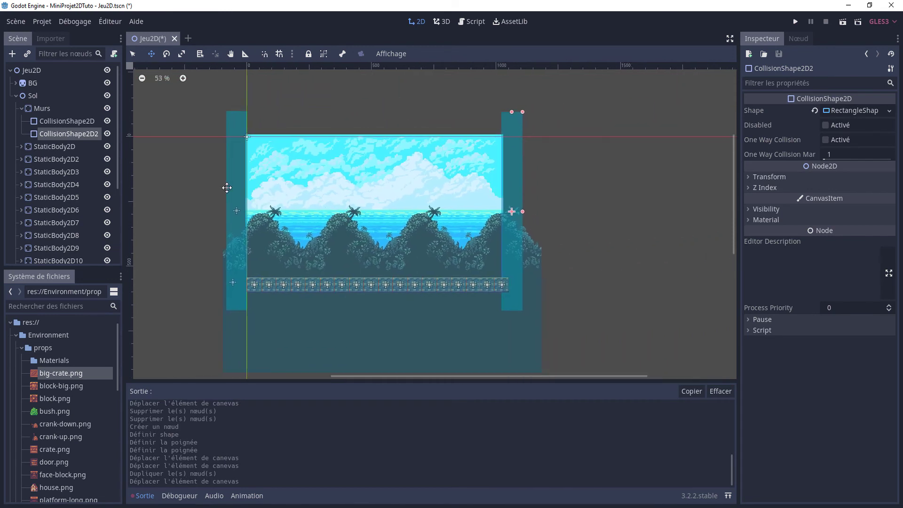
click(16, 96)
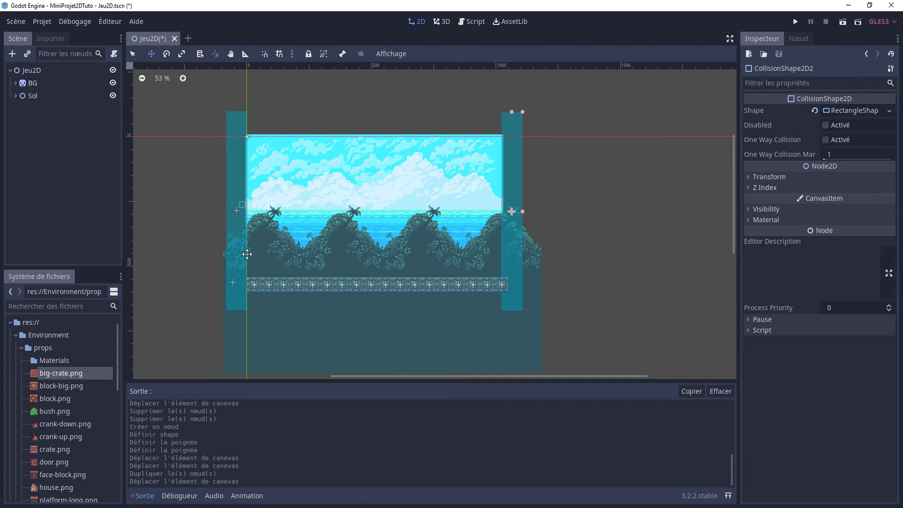
Step: Add a KinematicBody2D as a child of Jeu2D, found by searching 'kine'
click(30, 71)
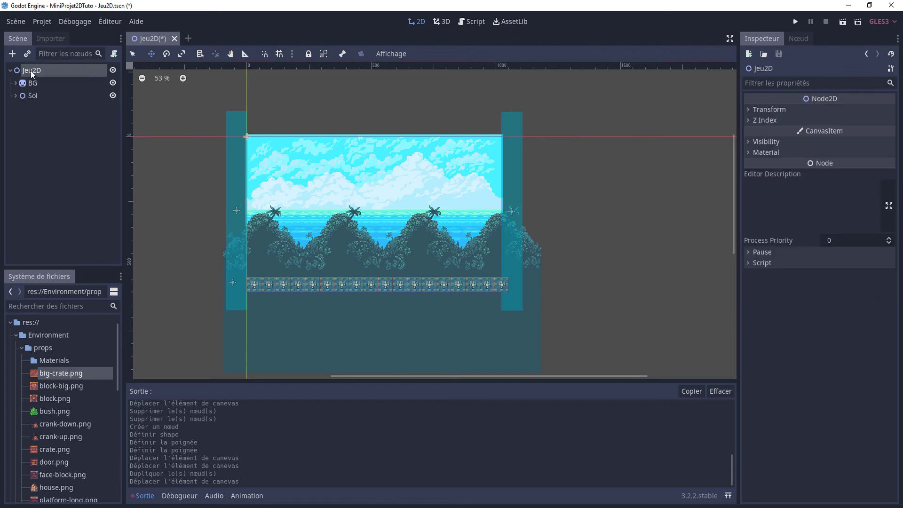
click(12, 54)
text(kine)
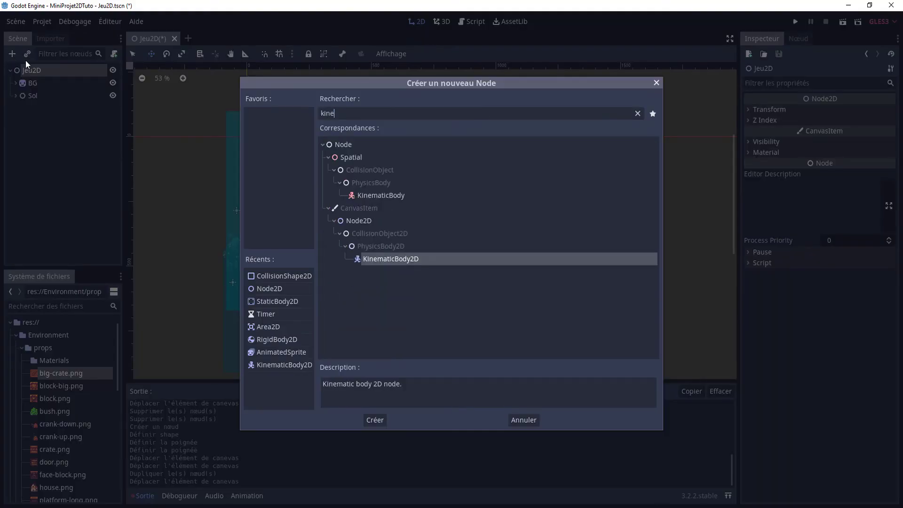
double_click(383, 258)
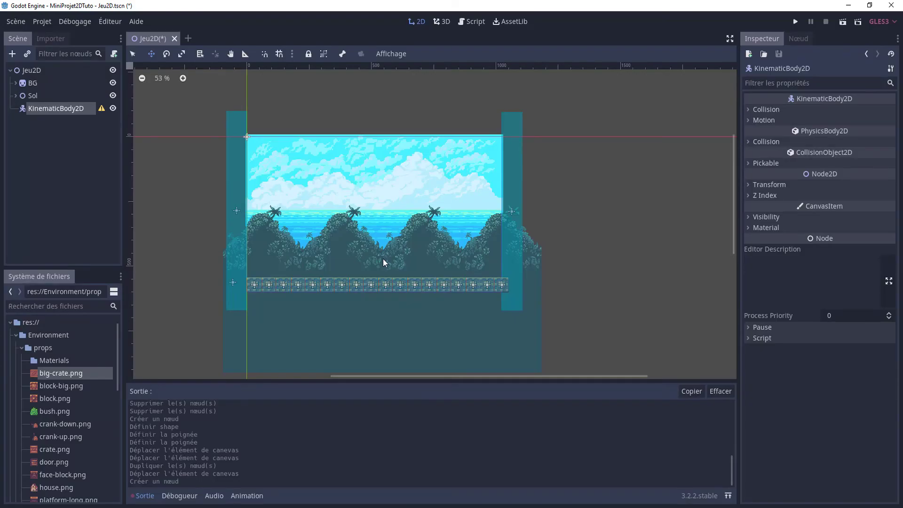
Step: Add an AnimatedSprite under KinematicBody2D, found by searching 'ani', and select it
click(13, 55)
text(ani)
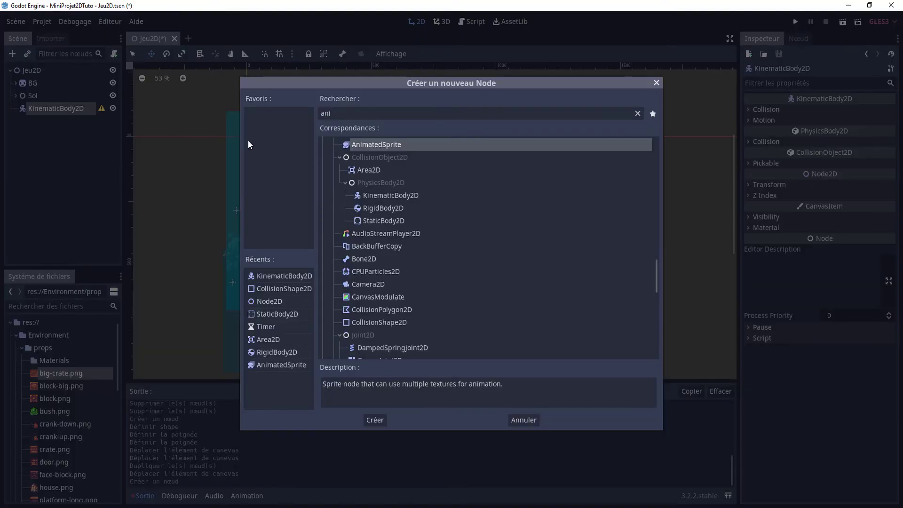
double_click(362, 146)
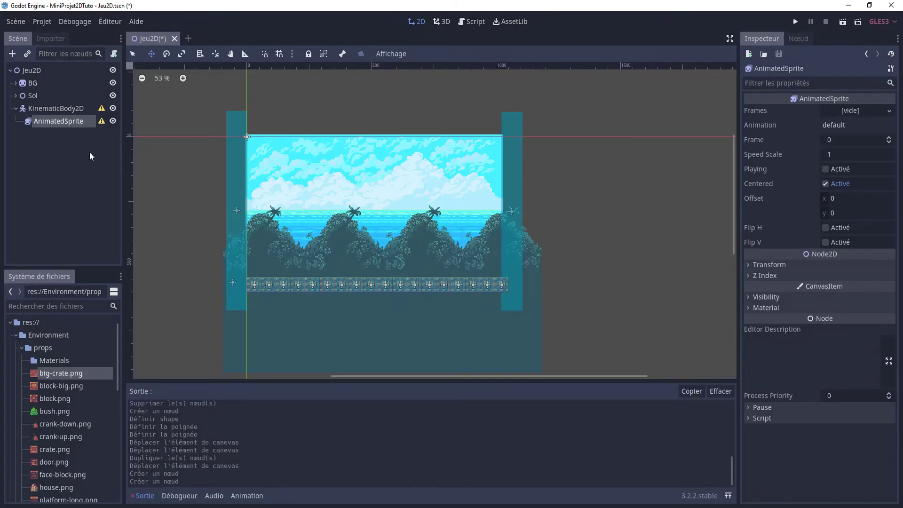
click(49, 107)
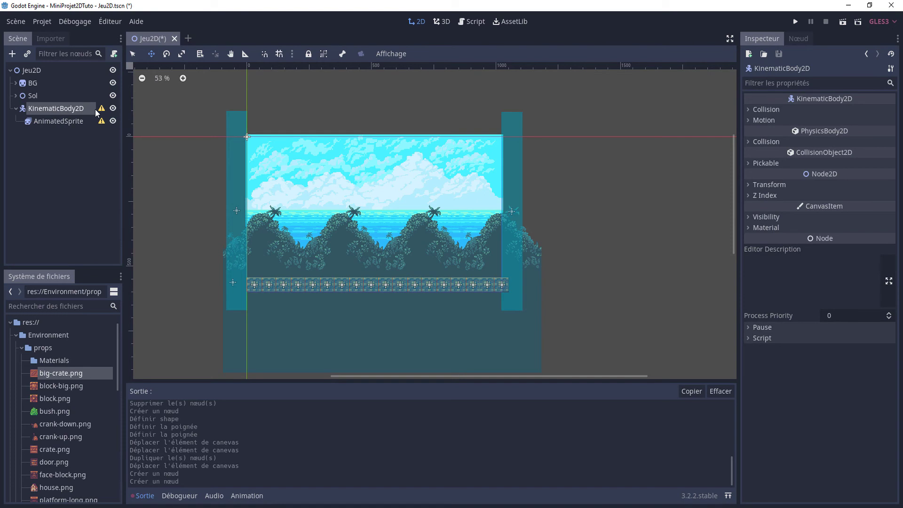
click(55, 121)
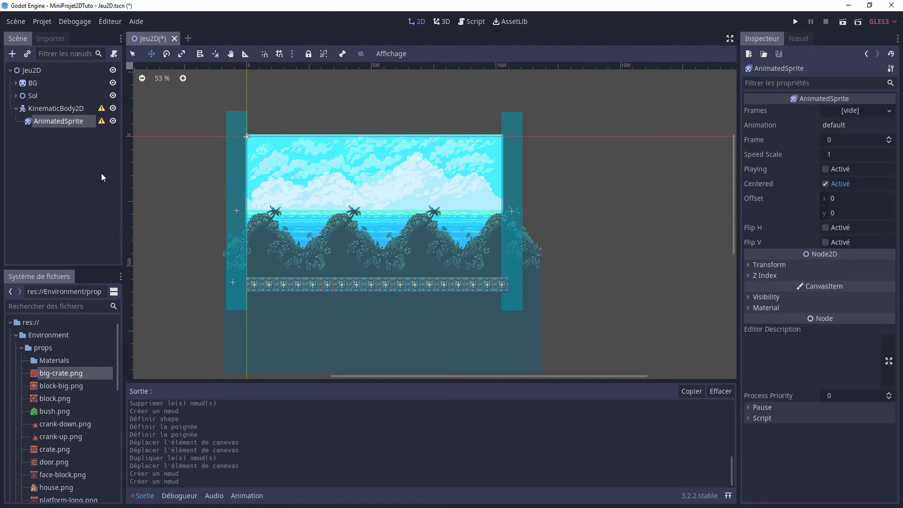
middle_drag(178, 177, 245, 219)
scroll(247, 214, up, 3)
scroll(233, 202, up, 2)
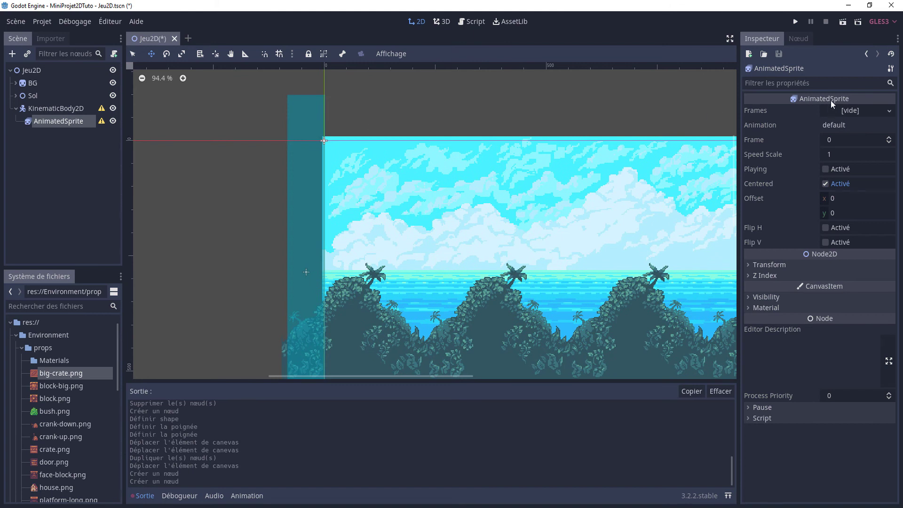
Step: Give the AnimatedSprite a new SpriteFrames resource and rename its default animation to 'idle'
click(852, 111)
click(834, 123)
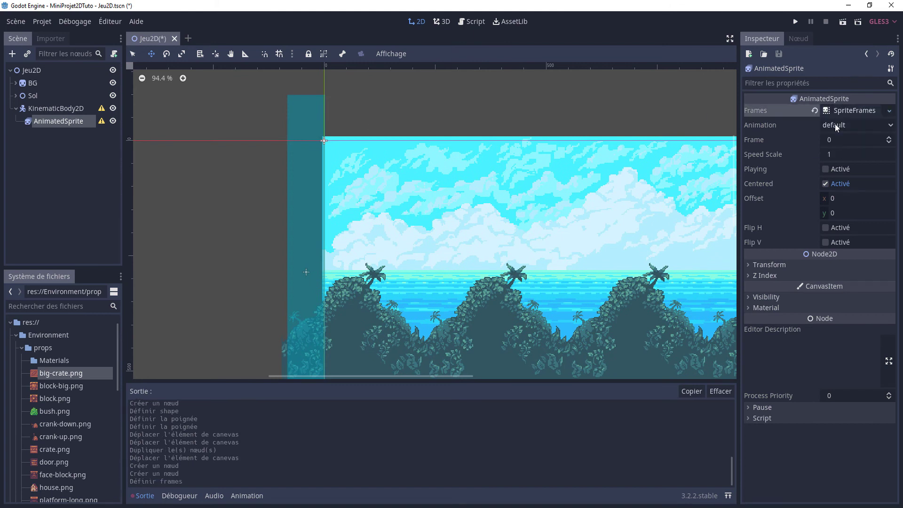
click(850, 111)
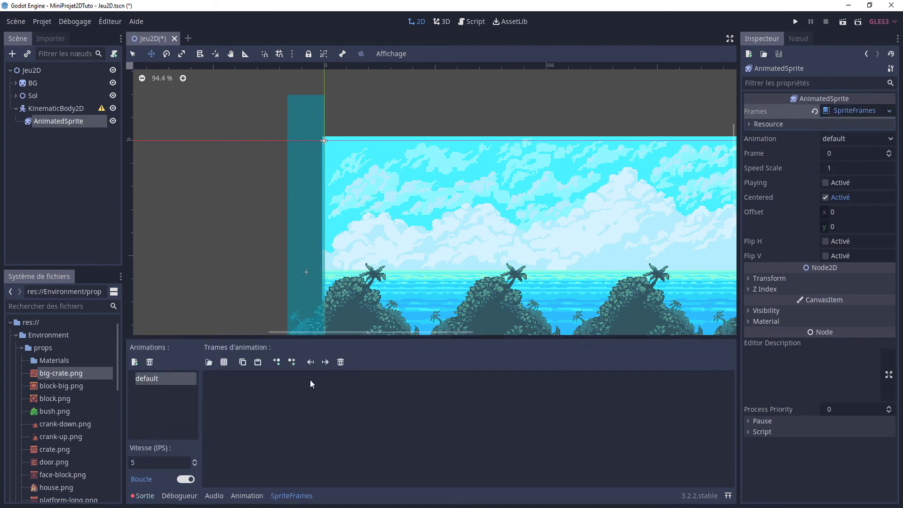
double_click(154, 379)
double_click(156, 378)
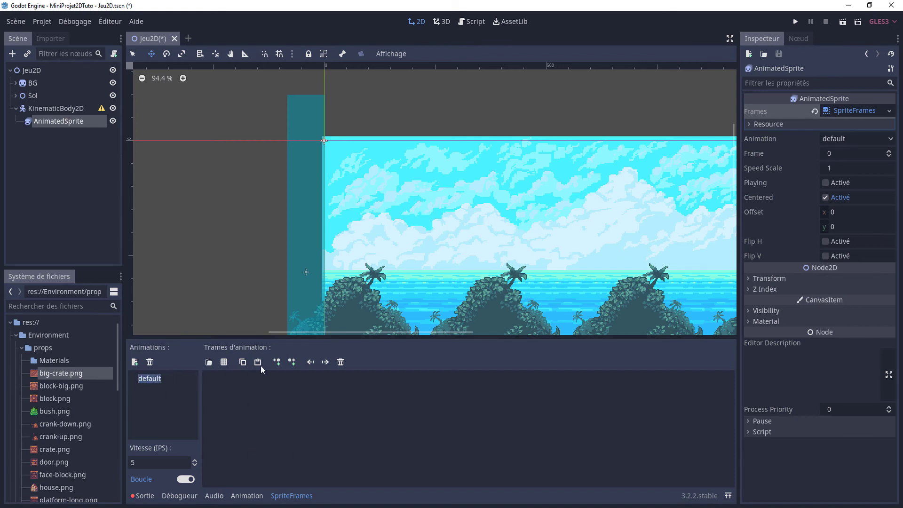
text(idle)
key(Return)
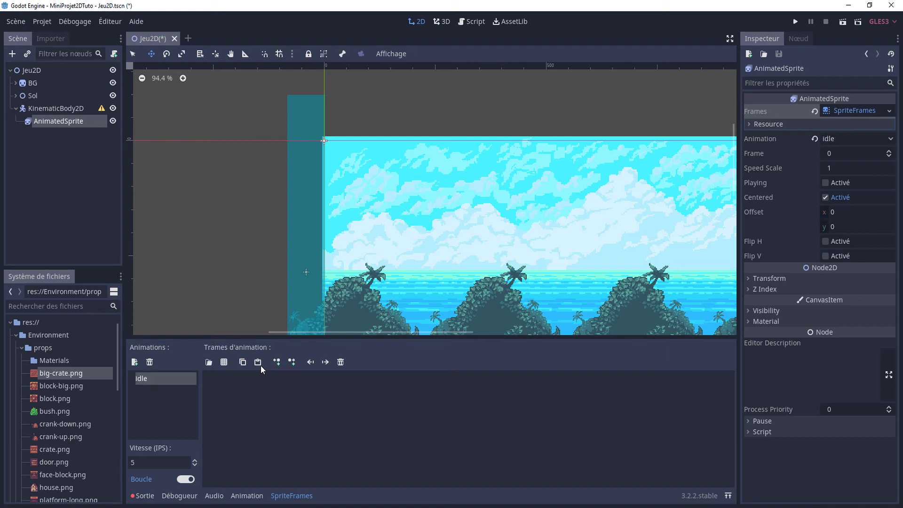
Step: Expand Sprites/player/idle in FileSystem and select its four idle frame images
scroll(75, 435, down, 3)
scroll(87, 447, down, 3)
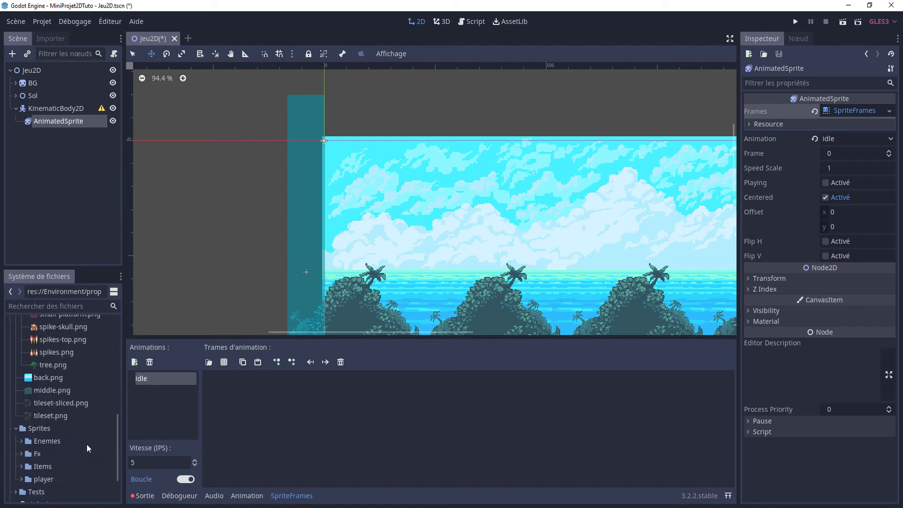
scroll(65, 421, down, 1)
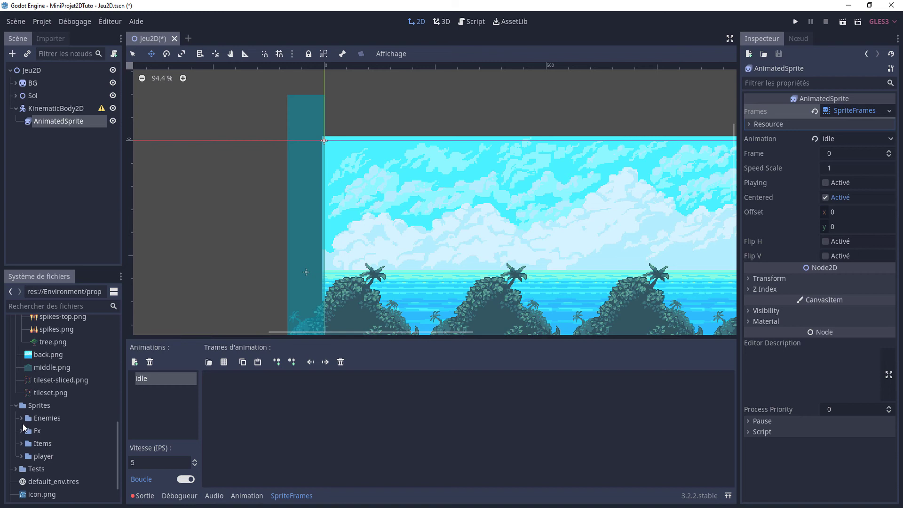
click(21, 456)
scroll(58, 434, down, 2)
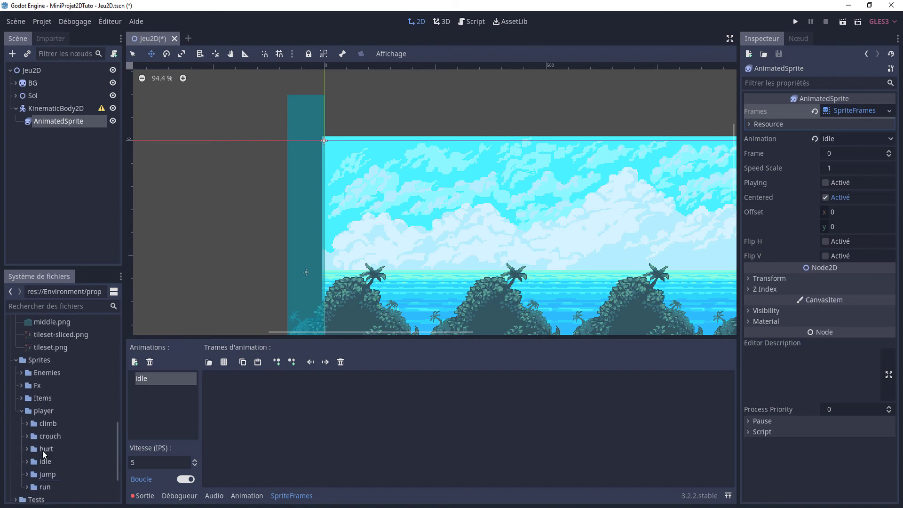
click(27, 464)
scroll(46, 456, down, 1)
click(70, 451)
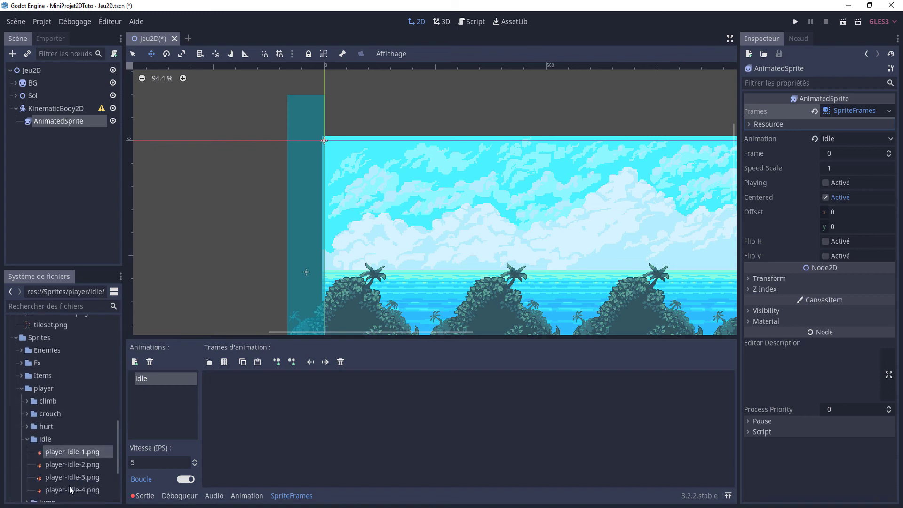
shift+click(73, 490)
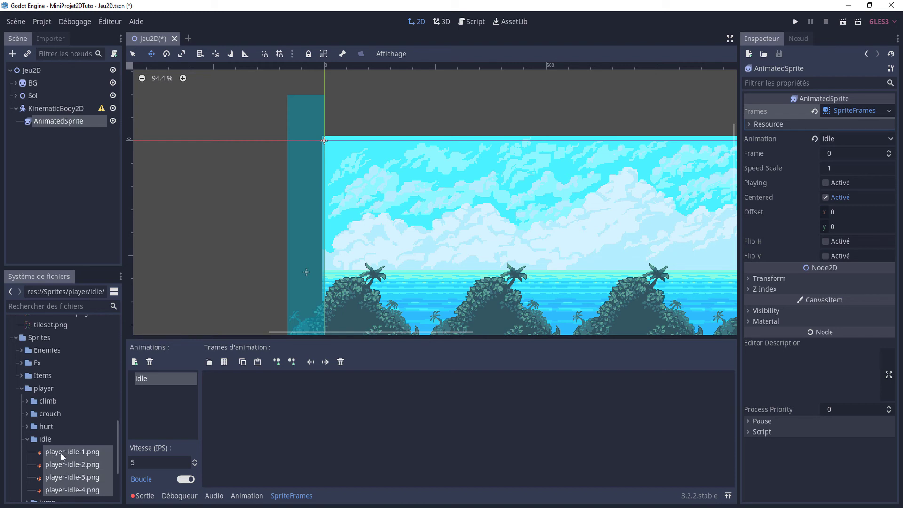
Step: Add the four idle images as frames of the idle animation at speed 10 FPS
drag(62, 456, 253, 417)
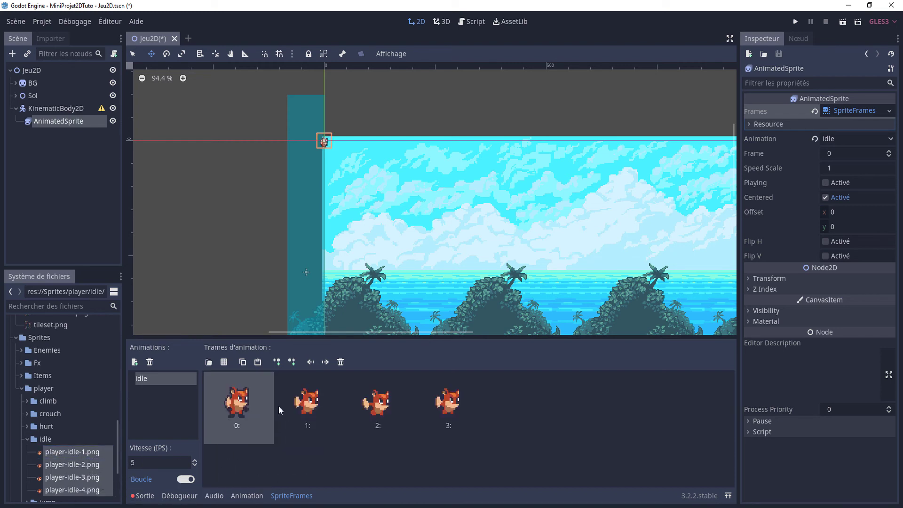
scroll(322, 141, up, 2)
scroll(319, 155, up, 3)
scroll(321, 179, up, 3)
scroll(321, 179, up, 1)
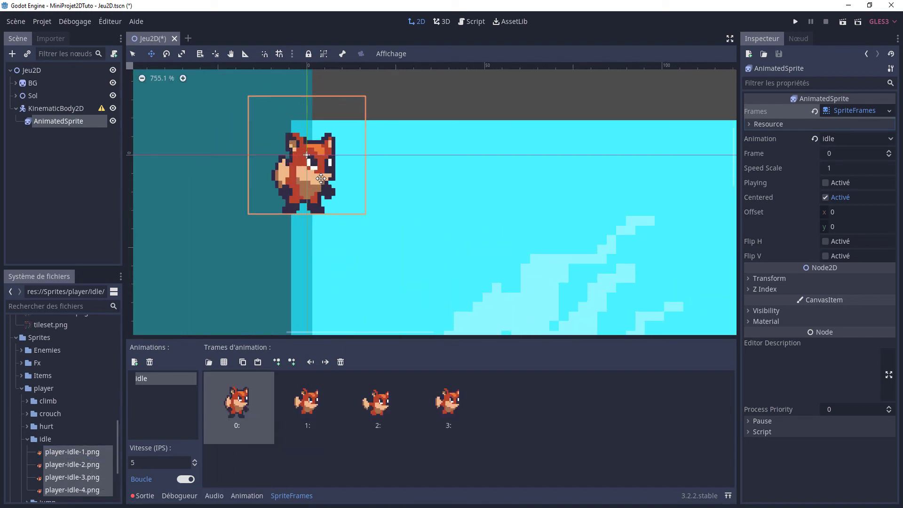
double_click(139, 462)
text(10)
Step: Preview the idle animation, then create a second animation, New Anim
click(824, 181)
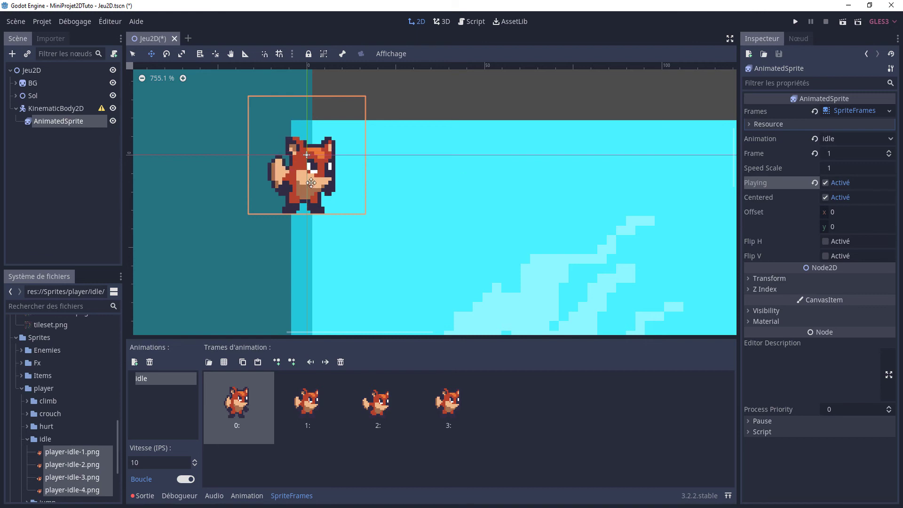
click(828, 184)
click(134, 363)
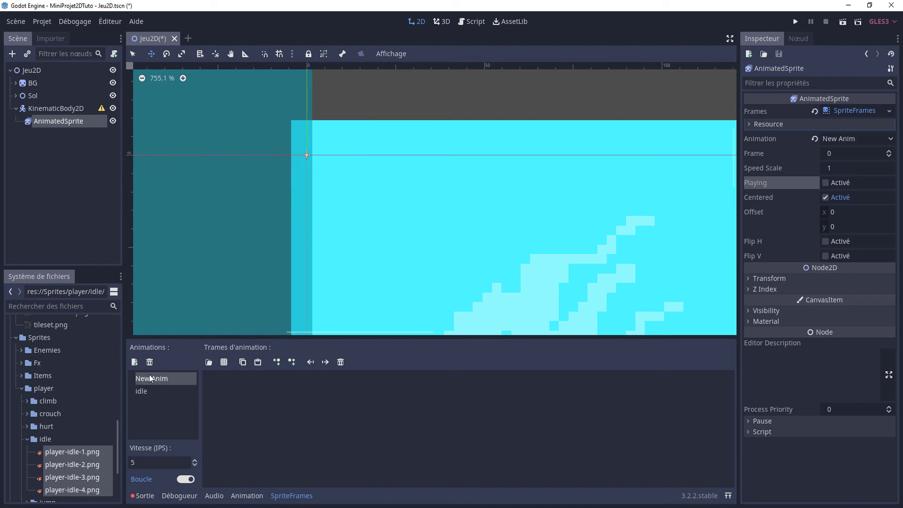
Step: Rename New Anim to 'run'
double_click(151, 378)
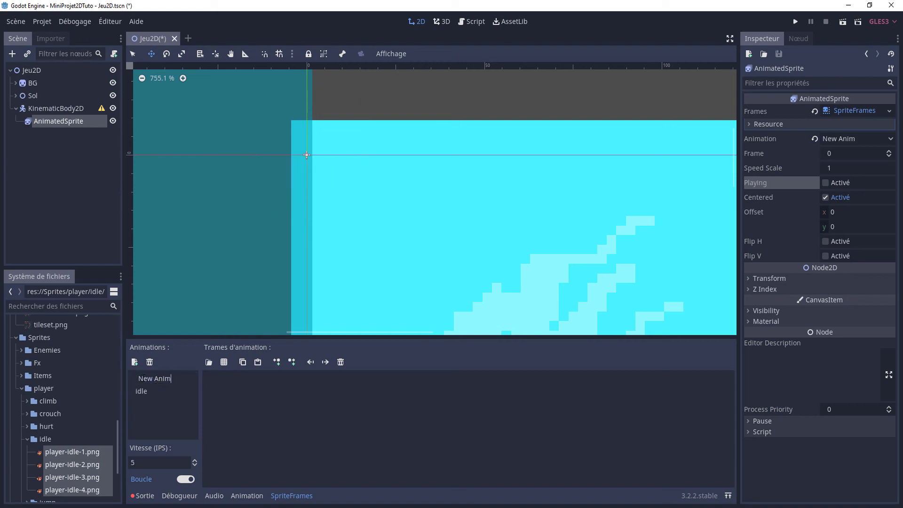
text(ru)
text(n)
key(Return)
Step: Add the six player-run frames to the run animation, preview it, and select KinematicBody2D
scroll(36, 420, down, 3)
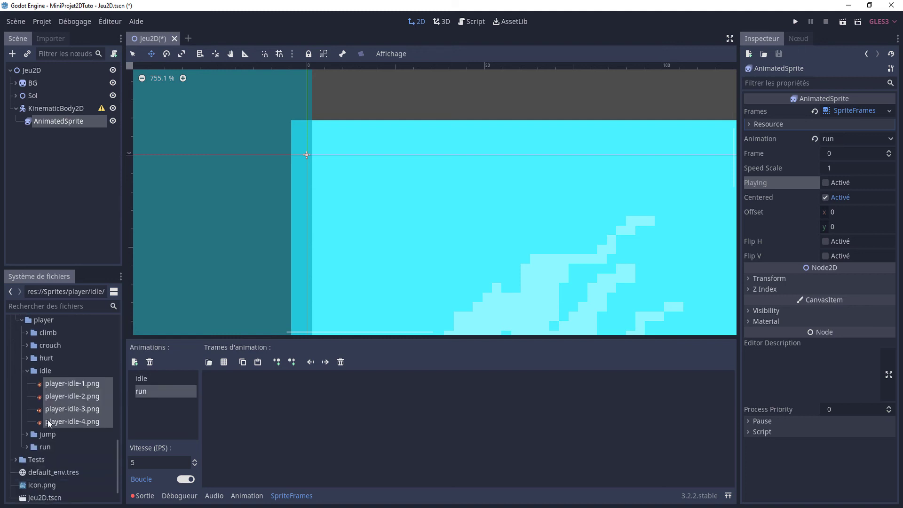
click(24, 445)
click(63, 456)
scroll(64, 456, down, 3)
shift+click(81, 443)
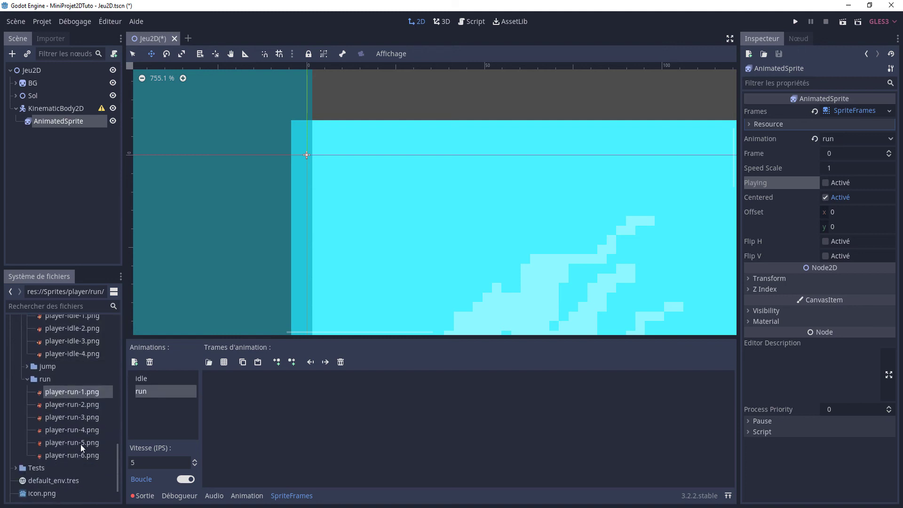
drag(70, 393, 205, 428)
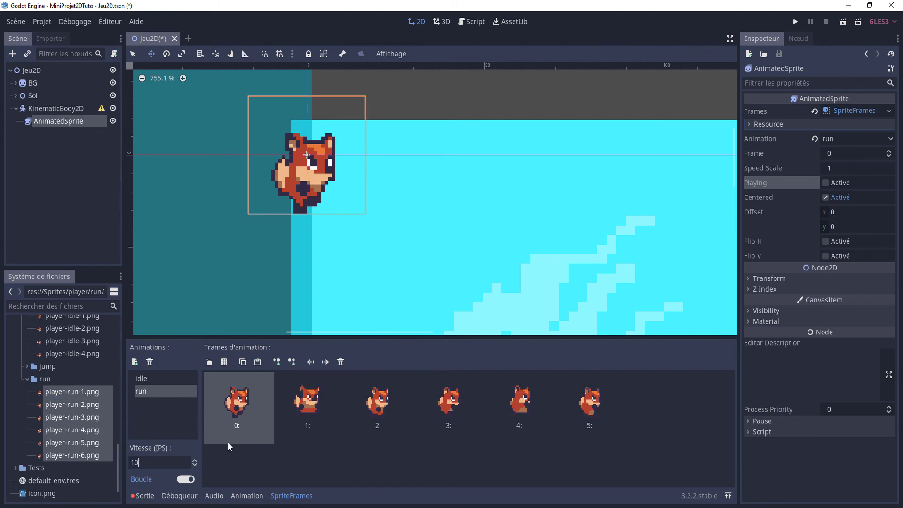
click(824, 183)
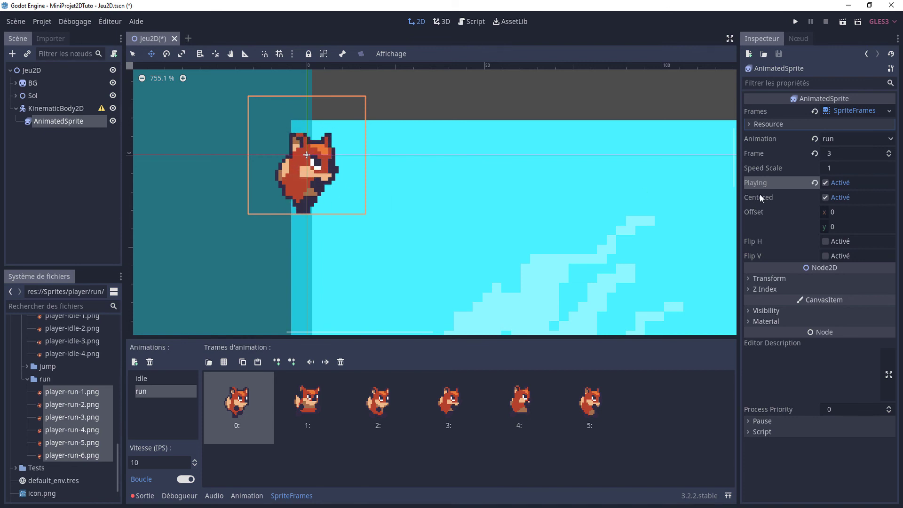
click(825, 183)
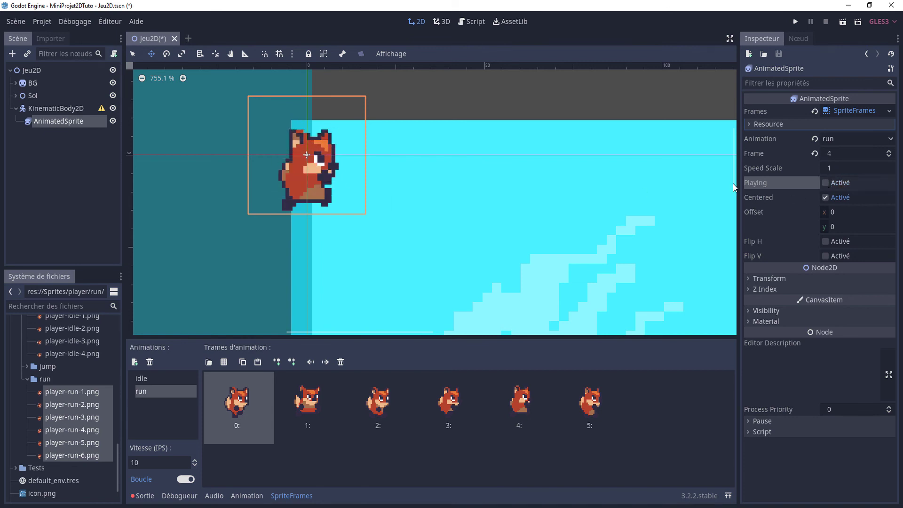
click(60, 110)
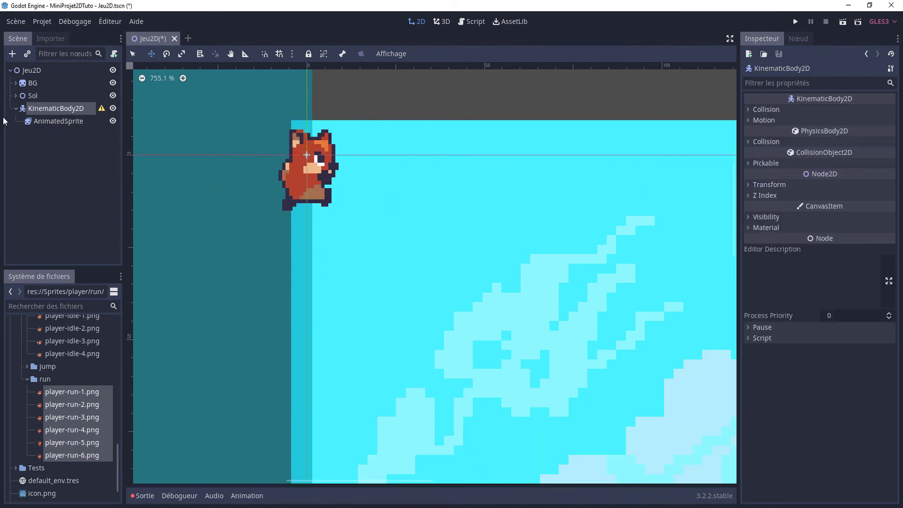
Step: Add a CollisionShape2D under the KinematicBody2D with a new RectangleShape2D
click(11, 55)
text(col)
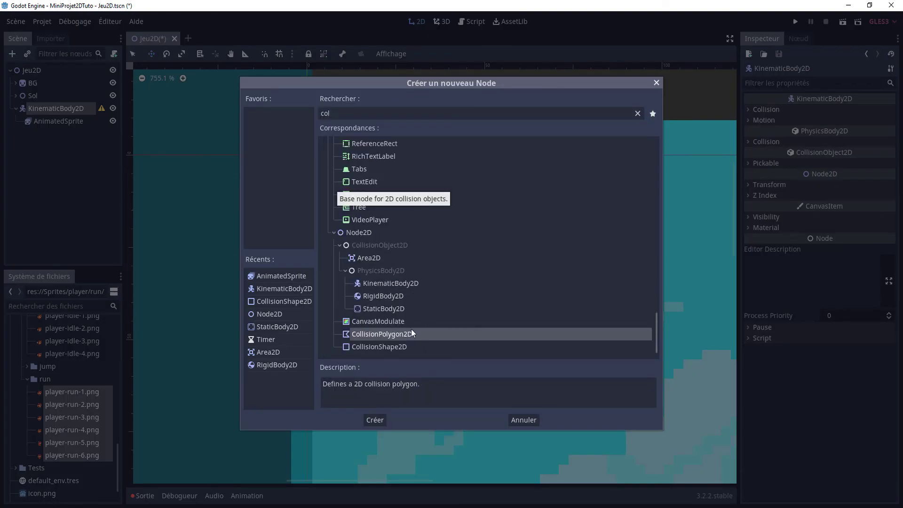
double_click(369, 345)
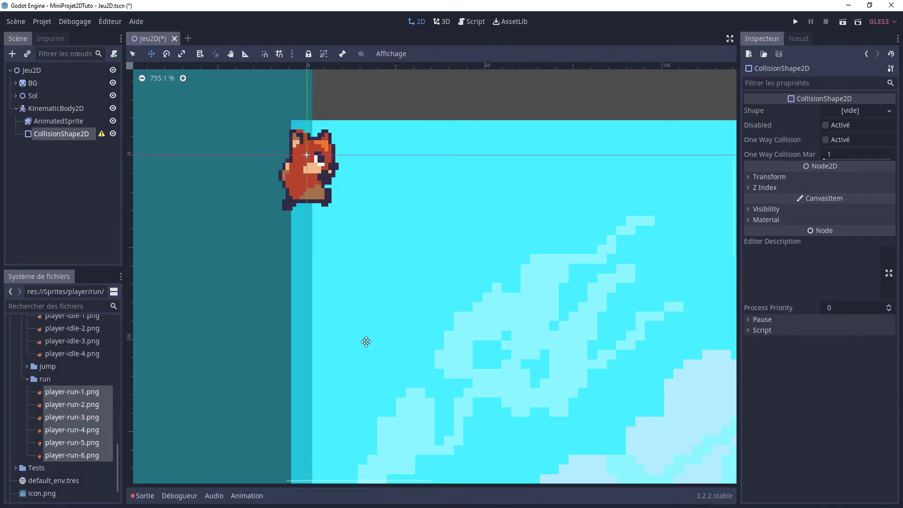
click(833, 113)
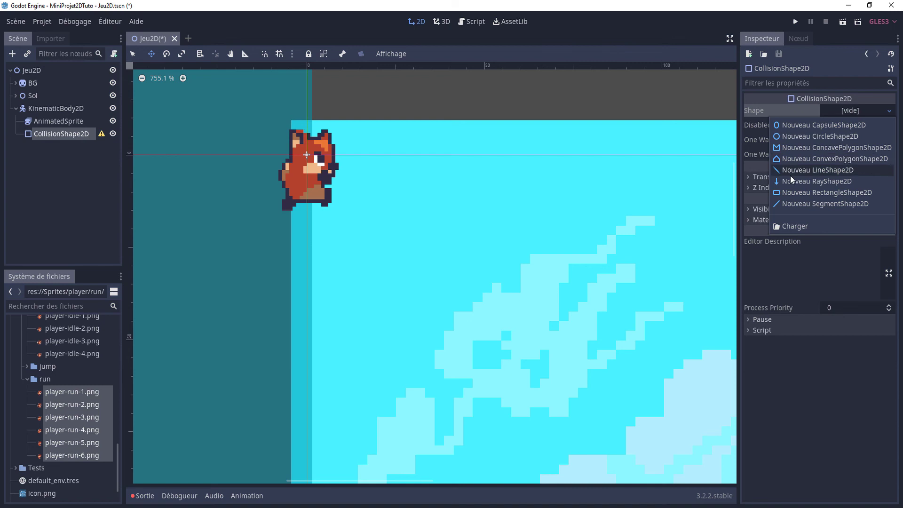
click(788, 191)
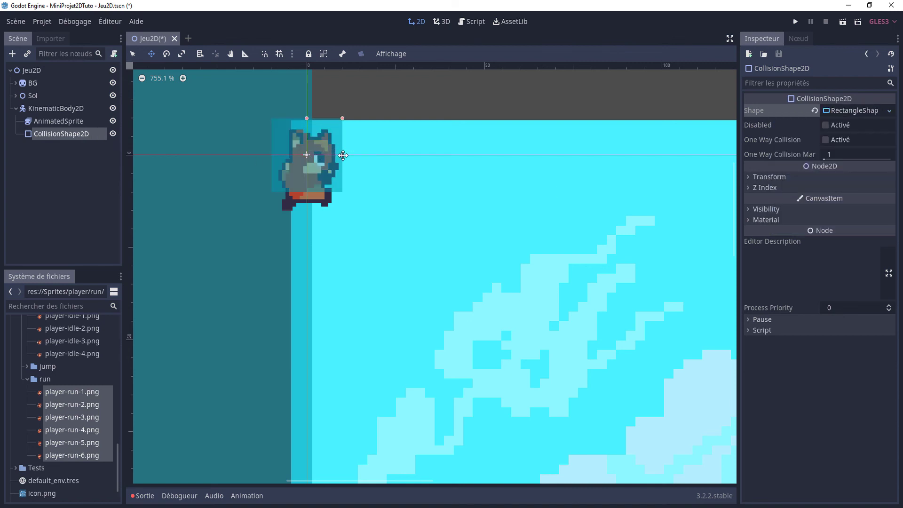
Step: Drag the rectangle's handles to narrow and shorten it over the fox's body
drag(343, 155, 337, 156)
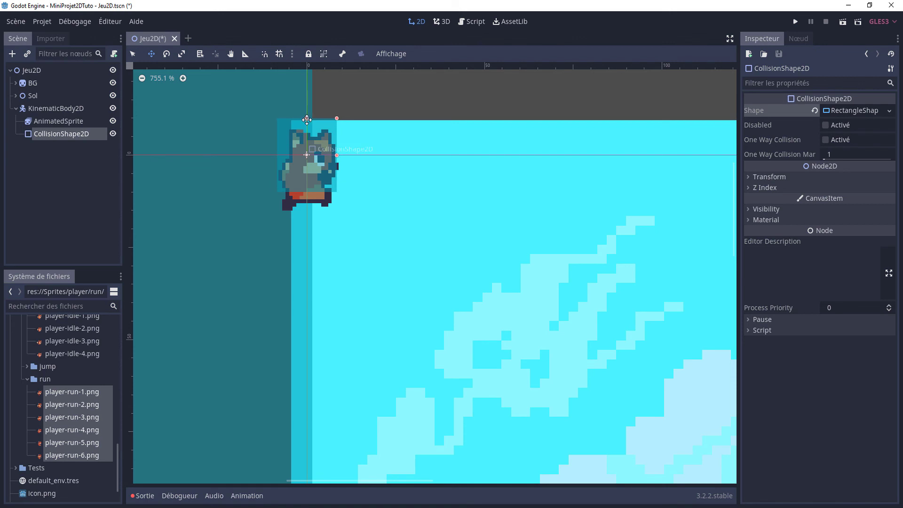
drag(306, 120, 321, 185)
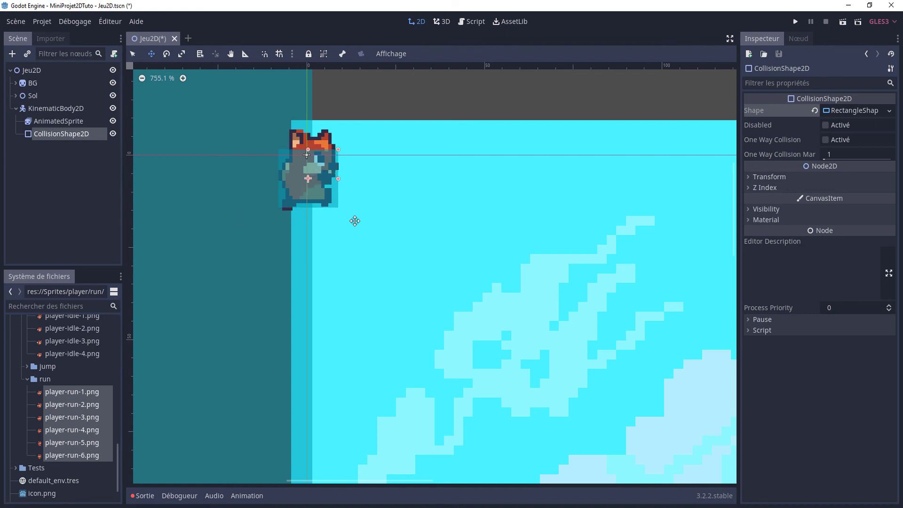
click(52, 107)
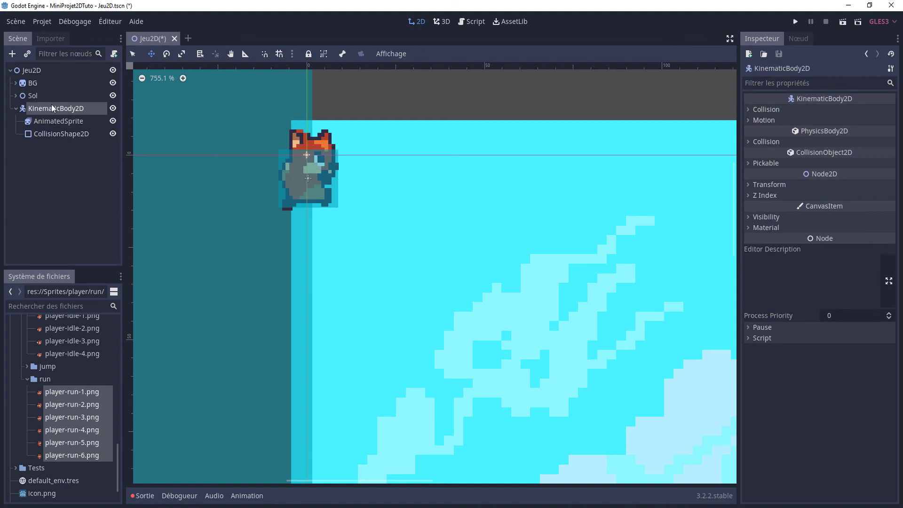
Step: Add an Area2D child node under the KinematicBody2D
click(10, 55)
text(a)
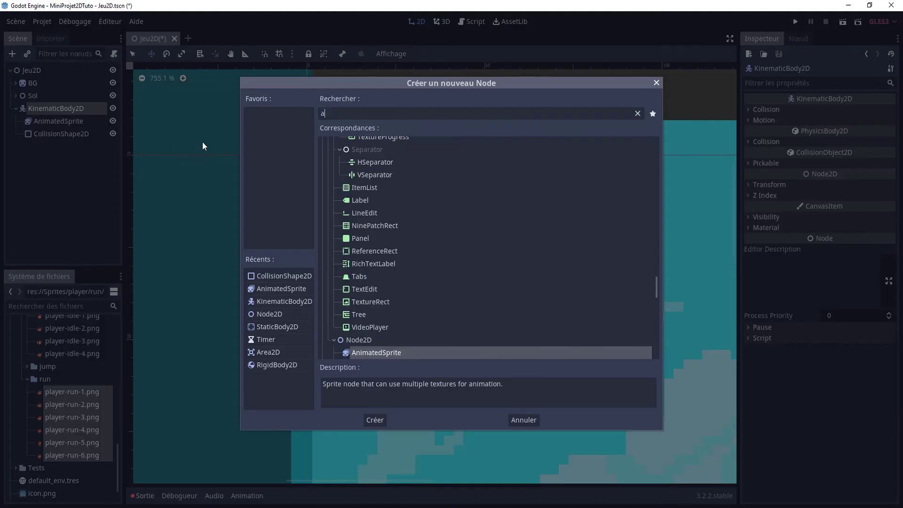
text(re)
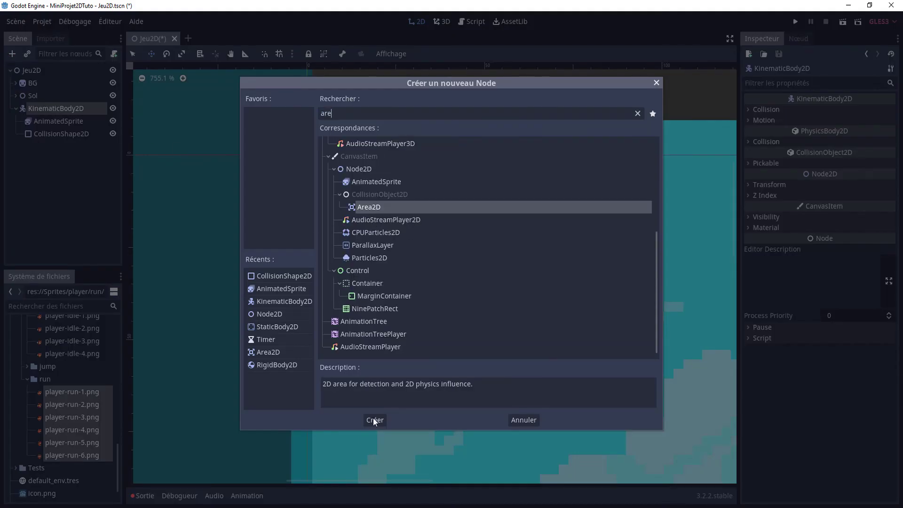
click(373, 419)
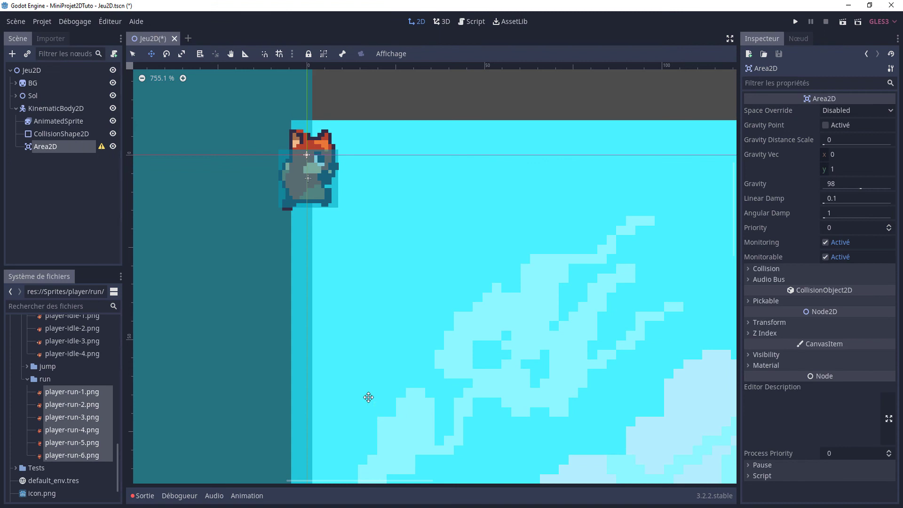
Step: Give the Area2D a CollisionShape2D child with a new RectangleShape2D
click(13, 55)
text(col)
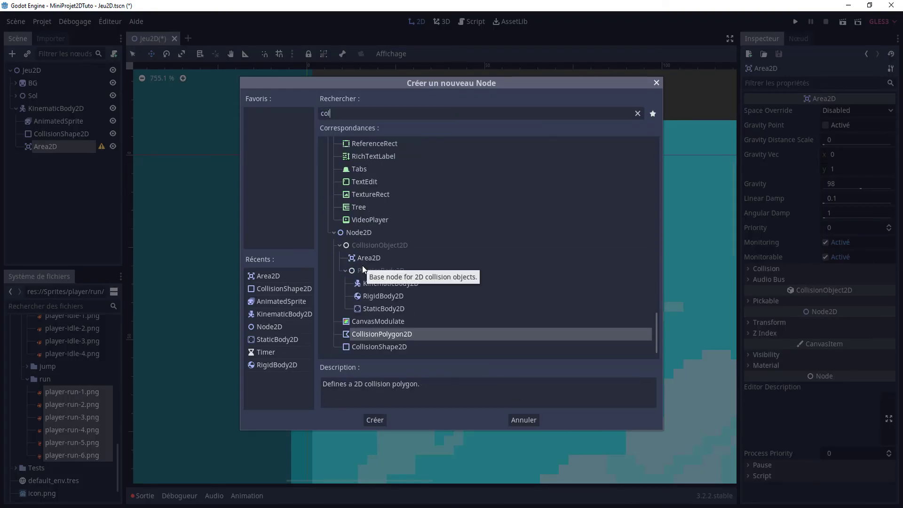
click(387, 348)
click(375, 419)
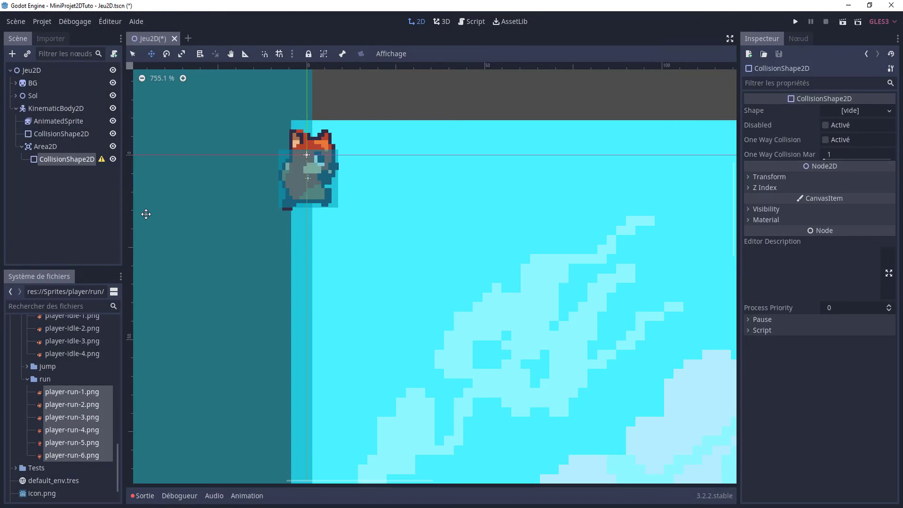
click(849, 116)
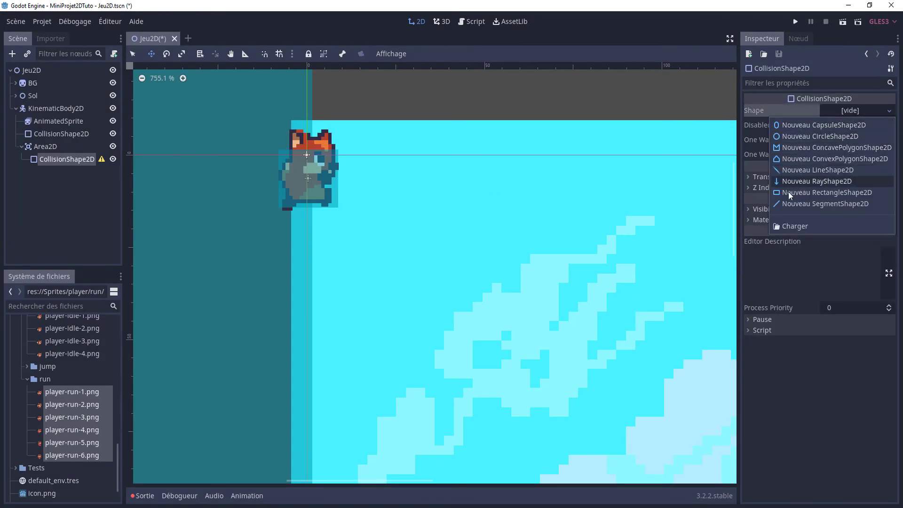
click(842, 196)
Step: Resize and shift the Area2D's rectangle to fit over the fox, comparing with the body's shape
scroll(312, 130, up, 2)
scroll(351, 160, up, 4)
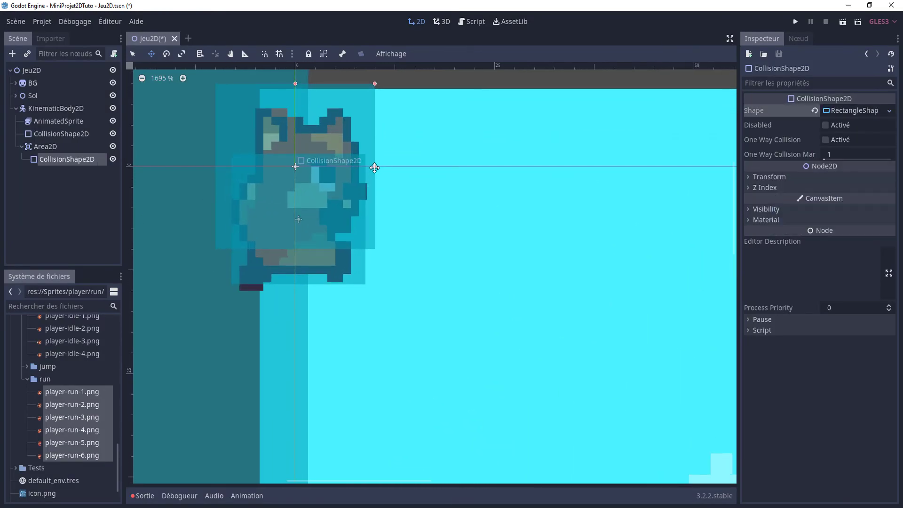
drag(373, 167, 355, 167)
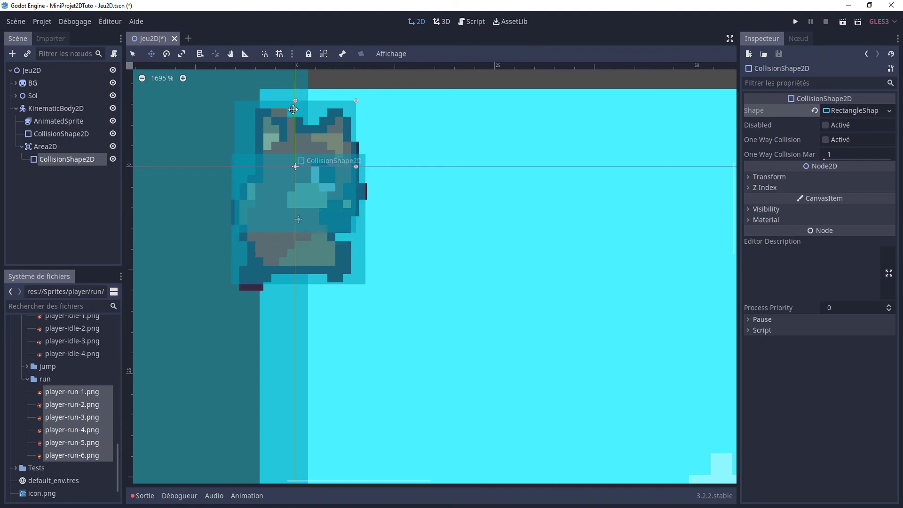
drag(295, 85, 295, 102)
drag(268, 157, 267, 153)
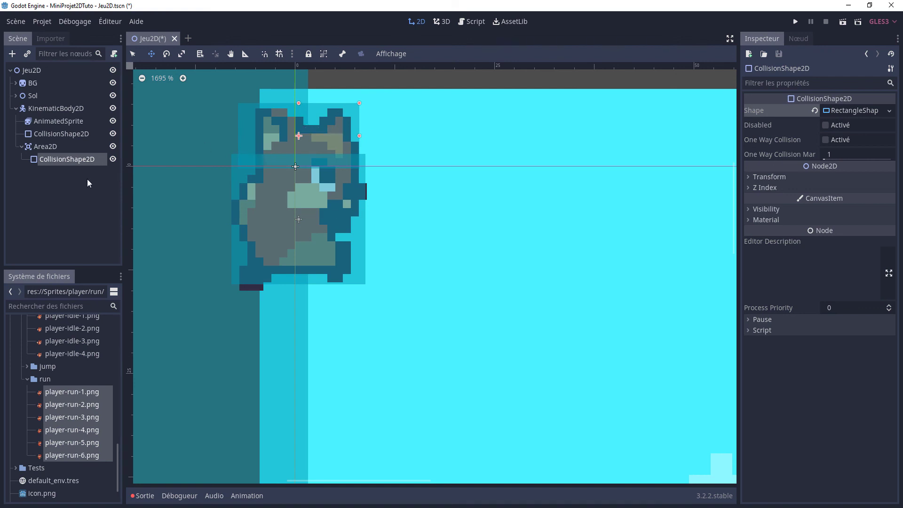
click(62, 135)
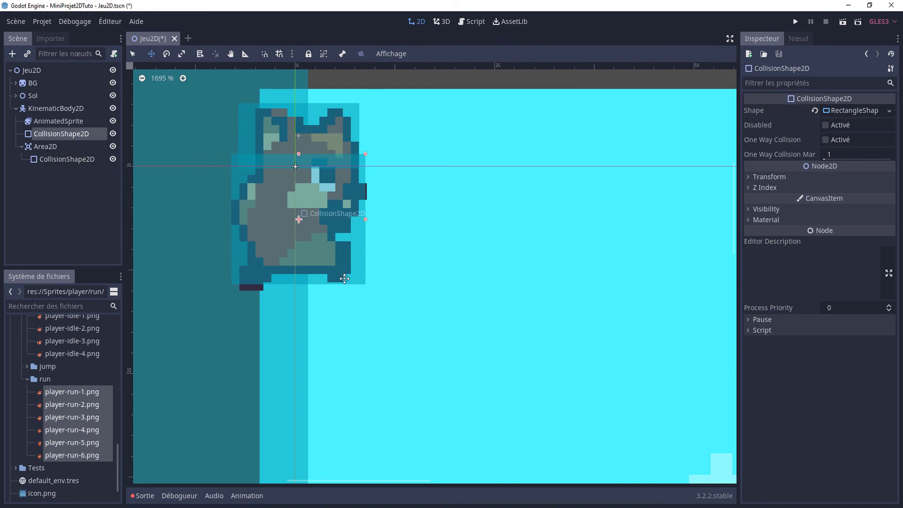
click(62, 159)
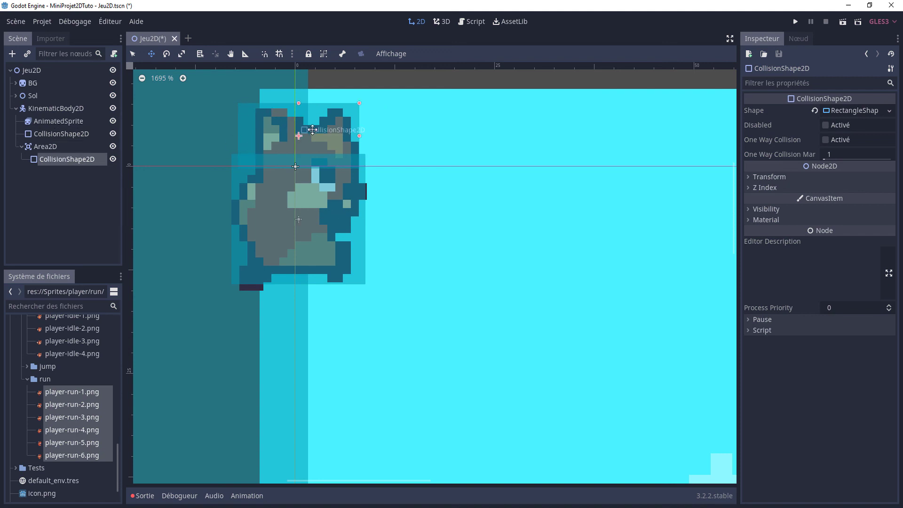
Step: Move the KinematicBody2D player down near the ground blocks
click(38, 110)
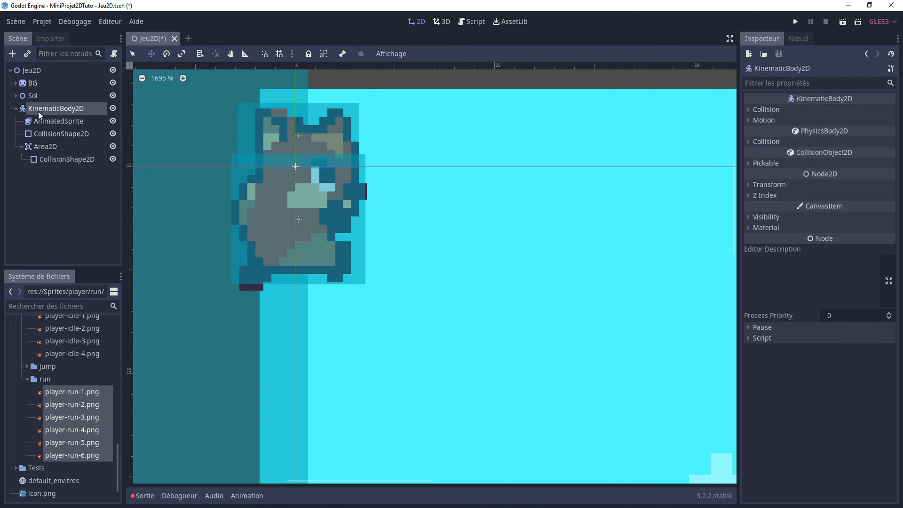
scroll(344, 214, down, 5)
scroll(344, 215, down, 5)
scroll(344, 214, down, 3)
drag(344, 215, 515, 359)
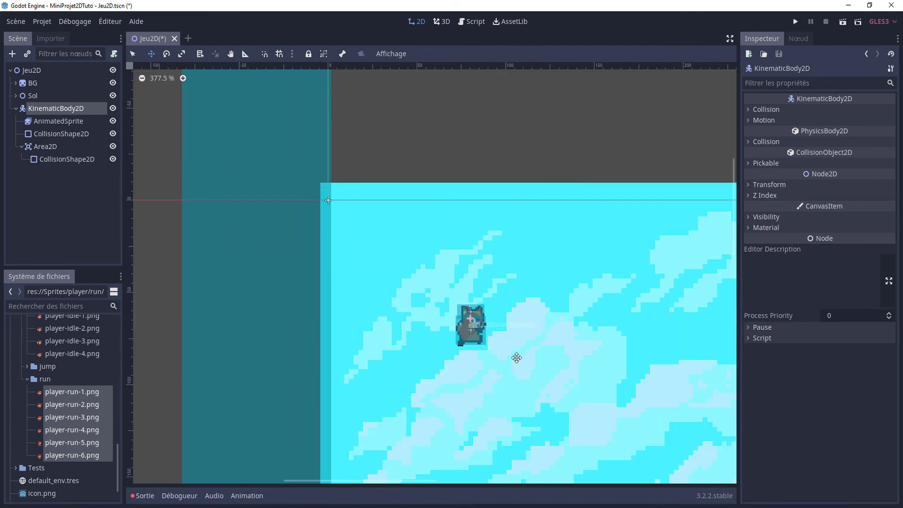
scroll(345, 185, down, 3)
scroll(328, 189, down, 2)
drag(328, 188, 445, 404)
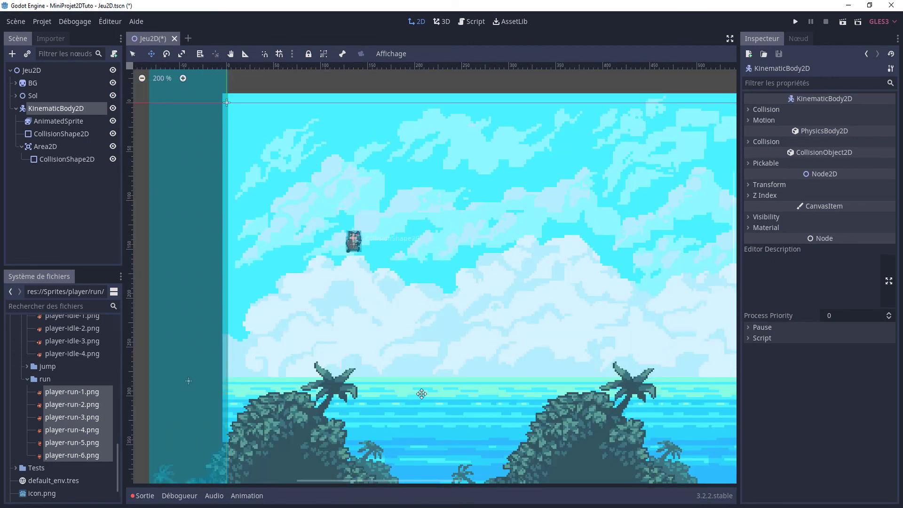
middle_drag(445, 405, 392, 248)
scroll(392, 247, up, 1)
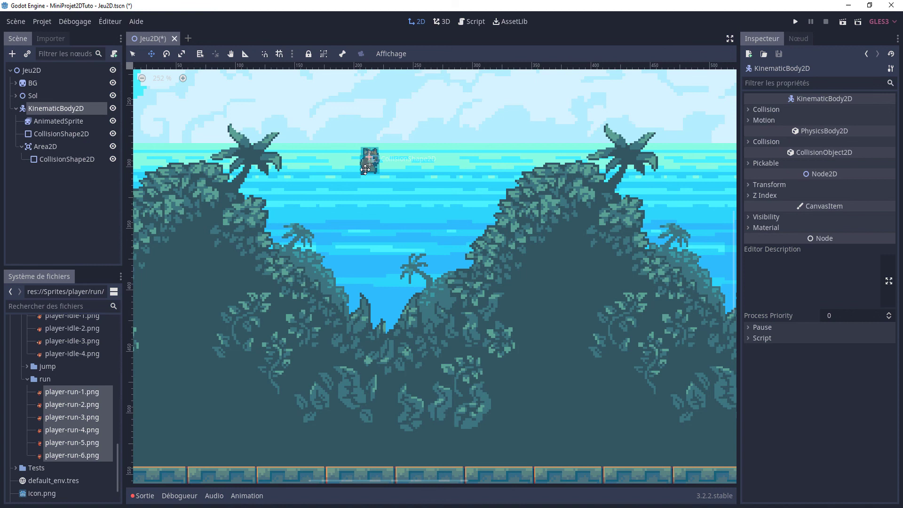
drag(366, 172, 352, 351)
scroll(429, 444, down, 3)
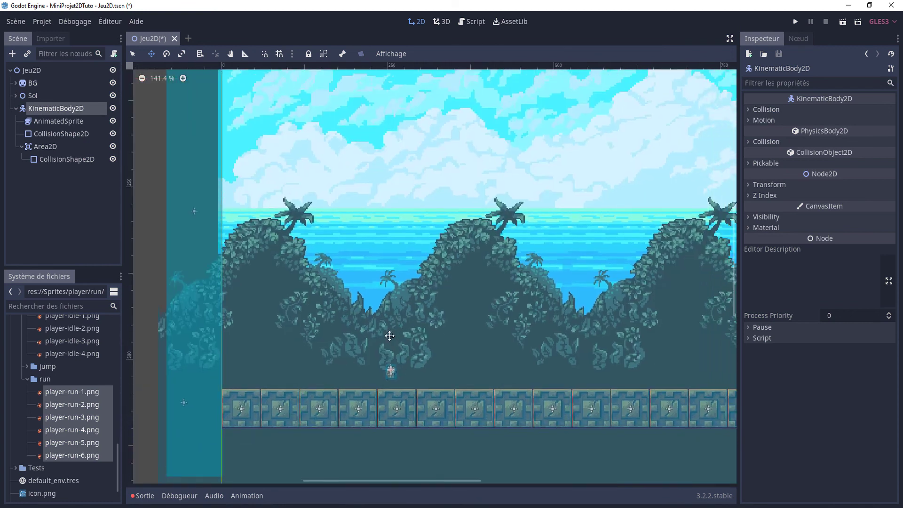
scroll(368, 353, up, 3)
scroll(379, 357, up, 1)
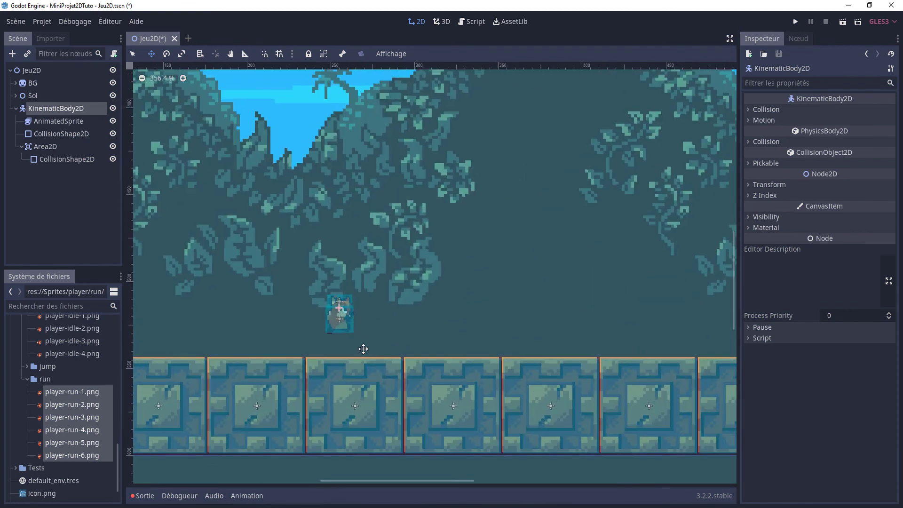
scroll(351, 341, down, 3)
scroll(350, 341, down, 1)
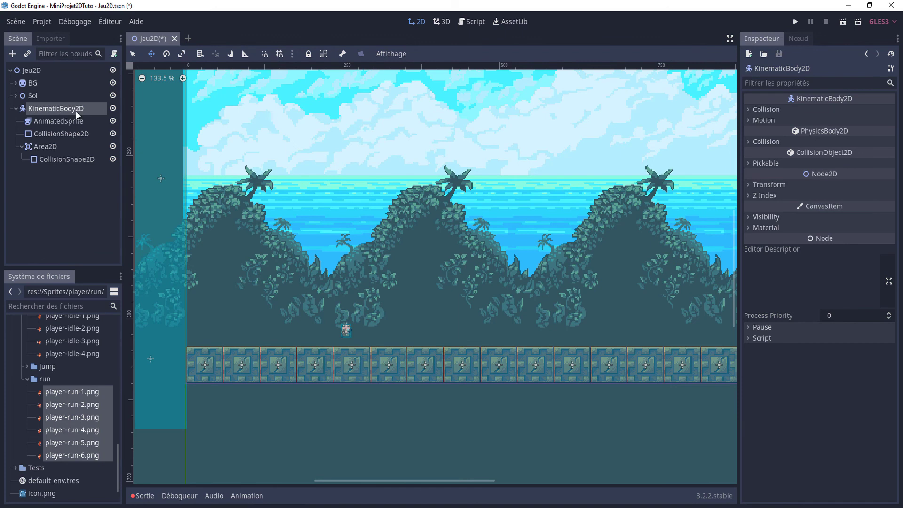
Step: Scale the player to 3 × 3 and set it onto the ground blocks
click(756, 186)
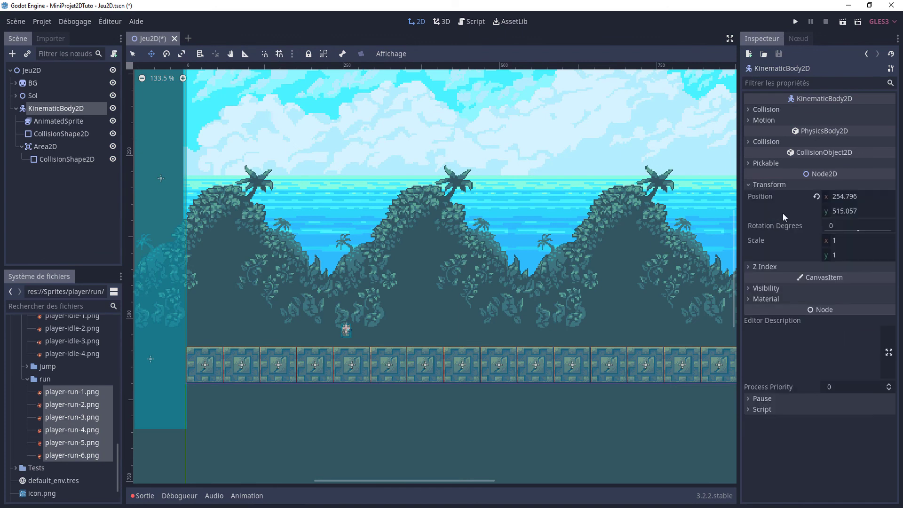
click(842, 241)
text(3)
key(Tab)
text(3)
key(Tab)
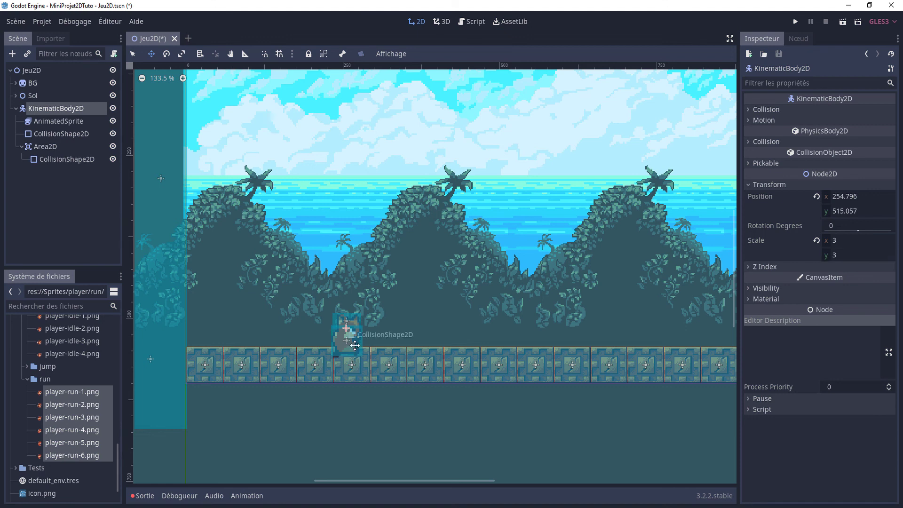
drag(353, 347, 356, 336)
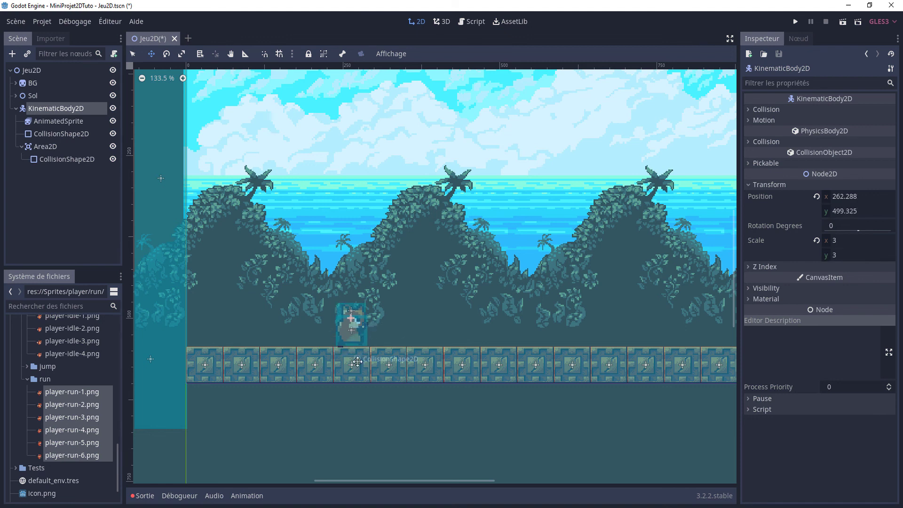
Step: Set the AnimatedSprite's animation to idle
click(56, 122)
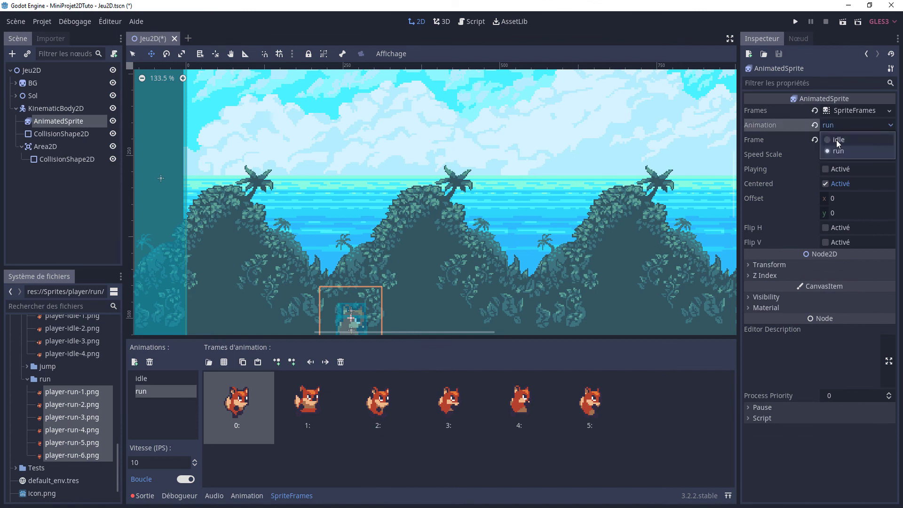
click(836, 140)
scroll(382, 233, up, 3)
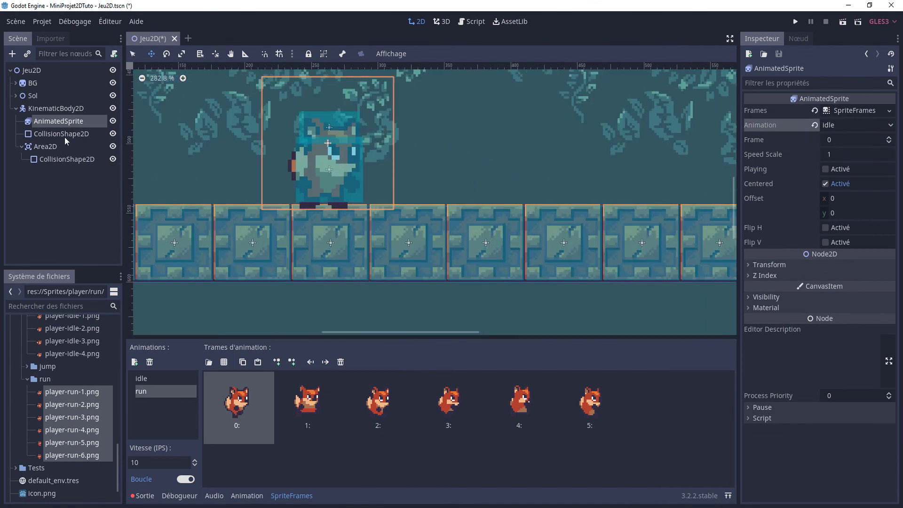
Step: Nudge the player up to rest on the blocks and save Jeu2D
click(57, 108)
scroll(382, 217, up, 2)
drag(319, 181, 320, 174)
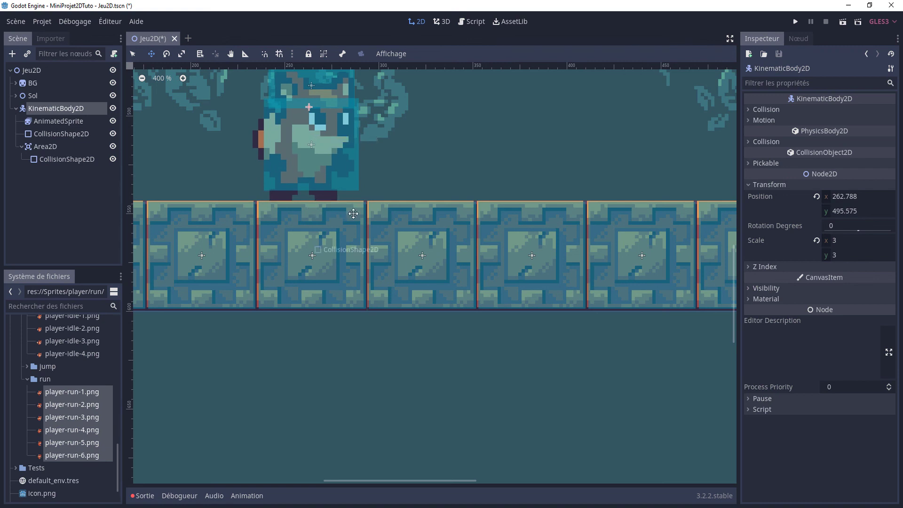
key(ctrl+s)
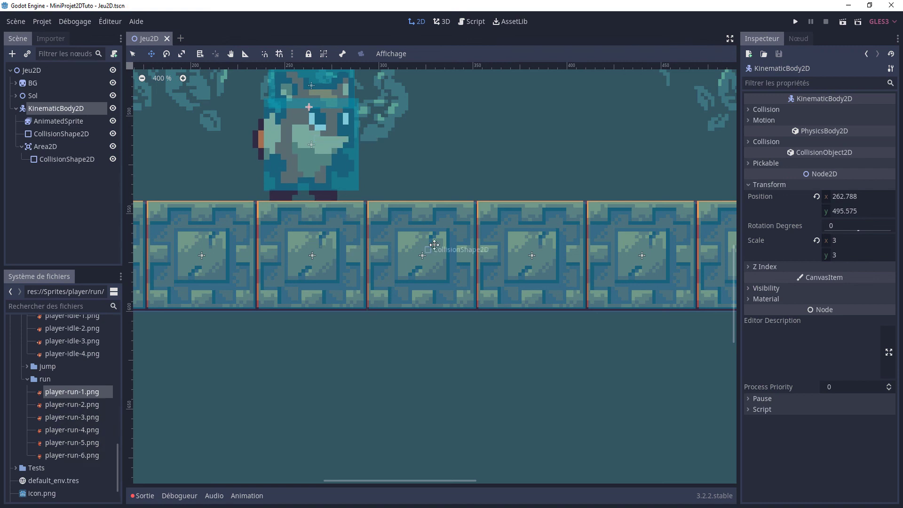
Step: Play the current scene with F6 and move the debug window up and right
key(F6)
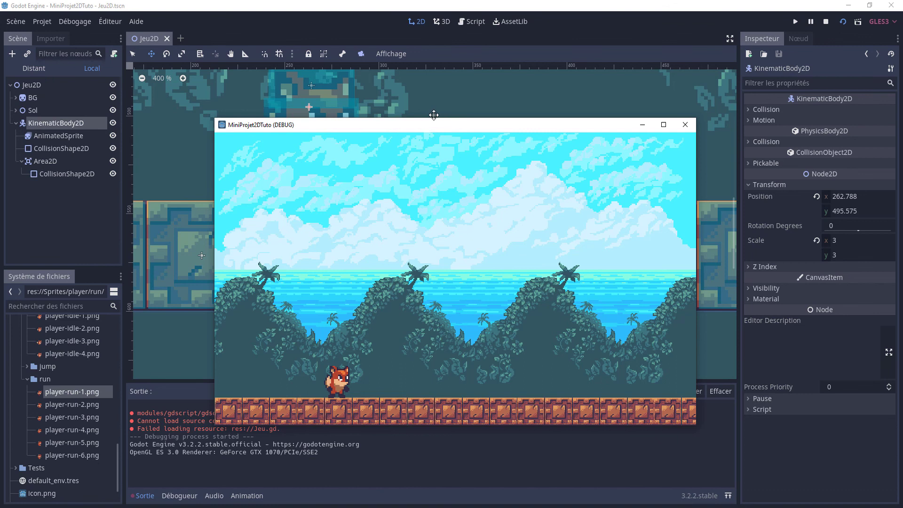
drag(425, 124, 436, 73)
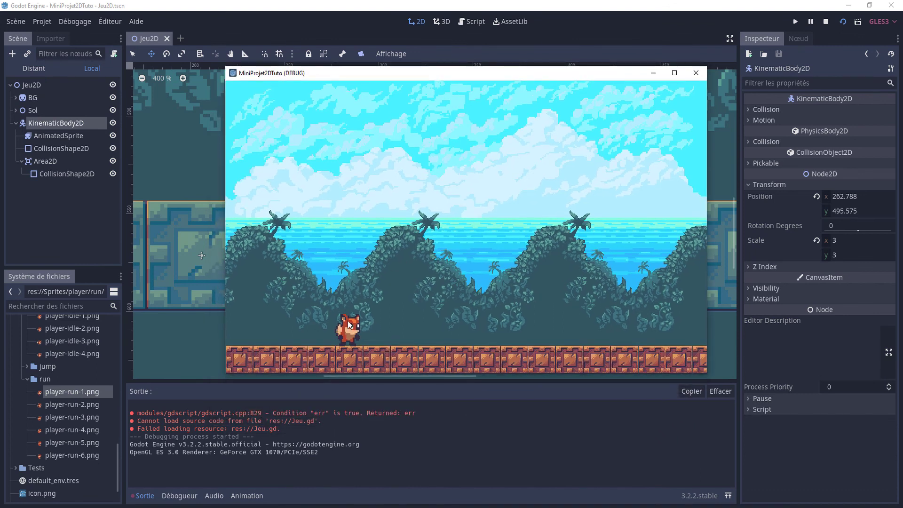